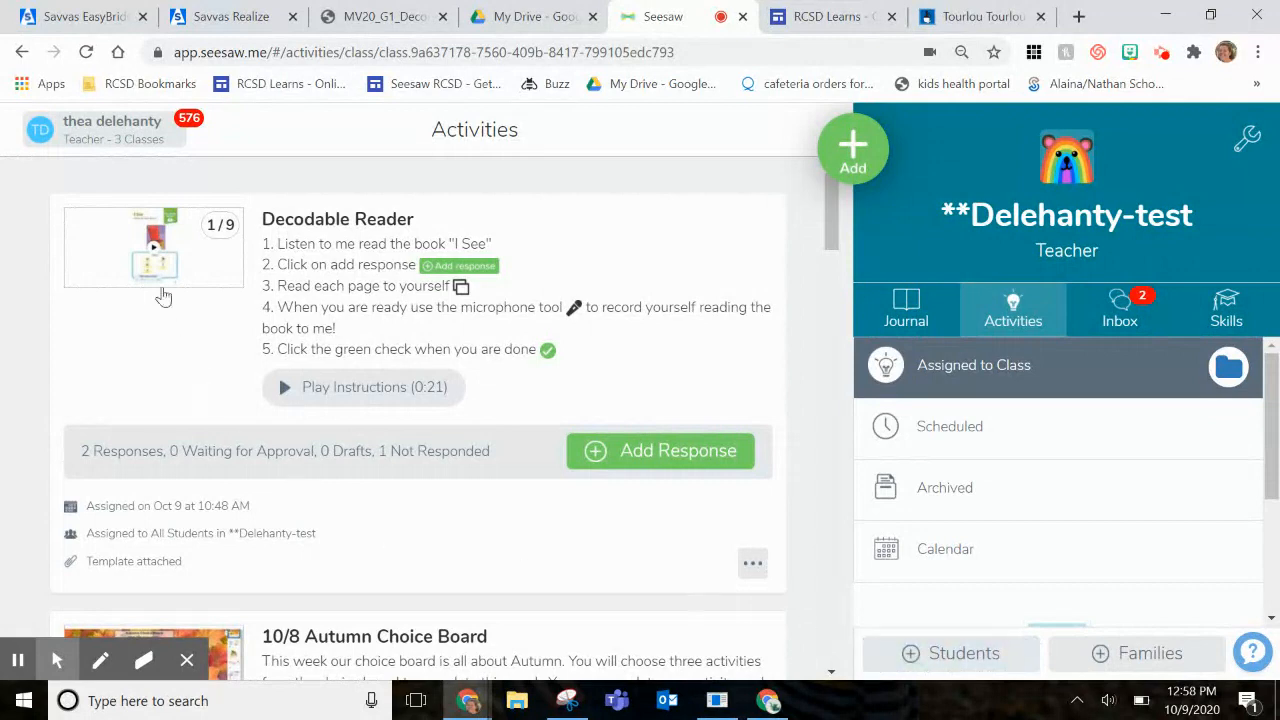
Switch to Savvas Realize and open the myView Literacy 2020 Grade 1 program from the list of programs
left_click(231, 17)
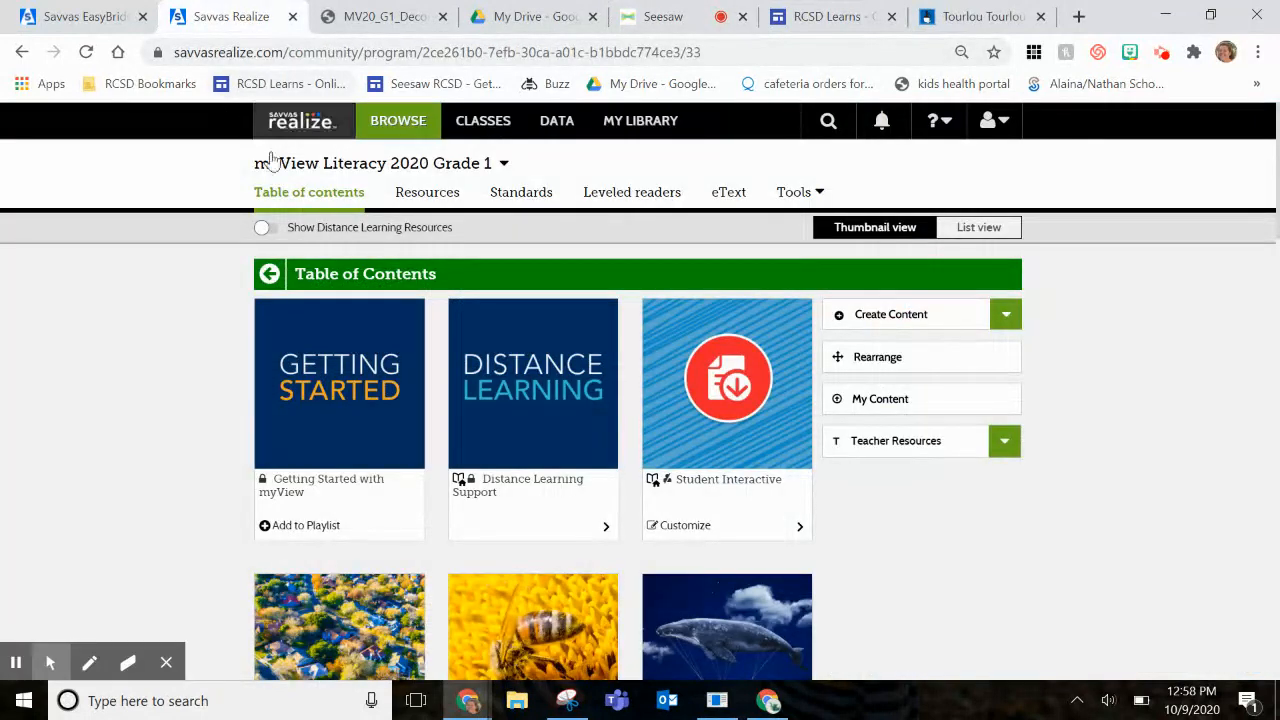
left_click(398, 132)
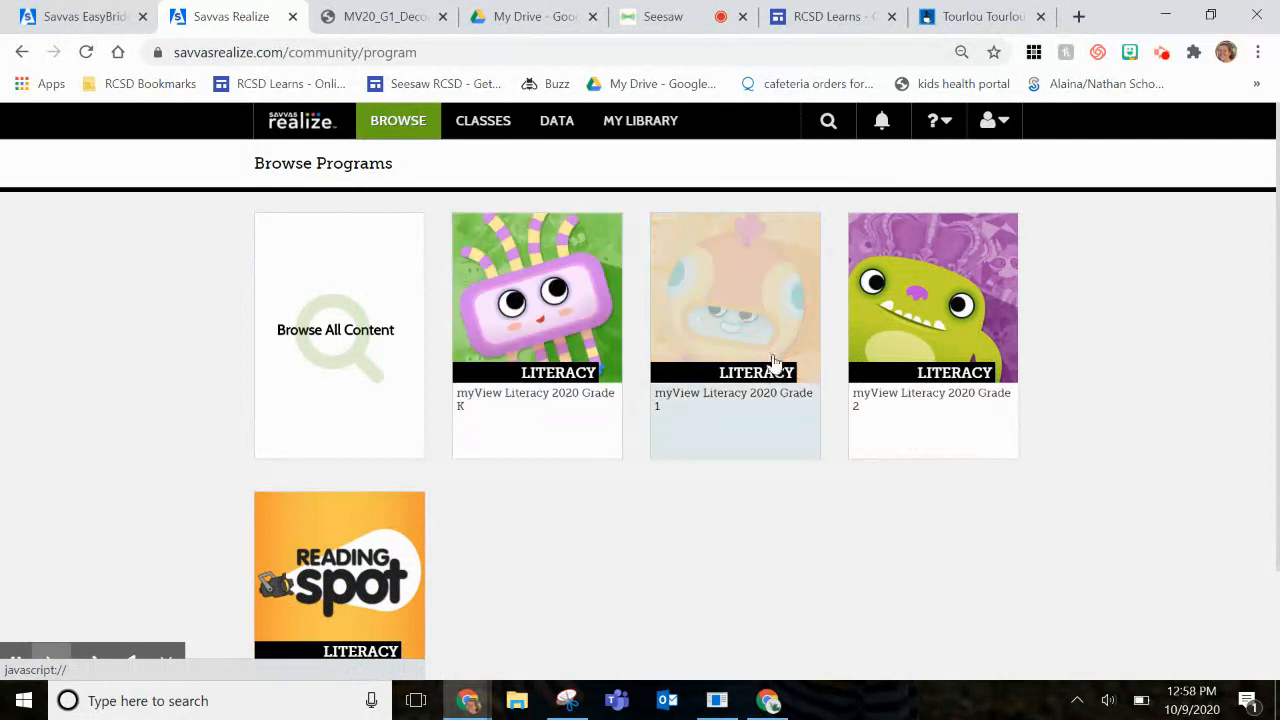
left_click(703, 444)
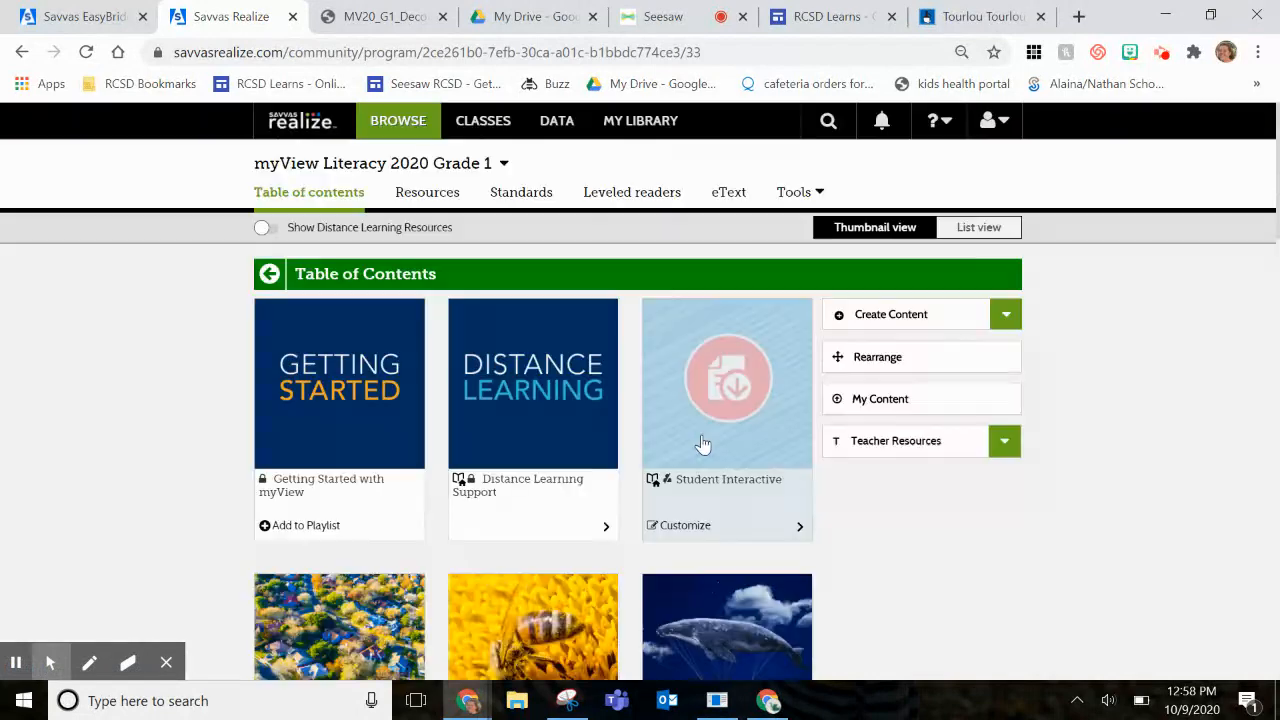
Toggle the display of distance learning resources on and back off in the table of contents
left_click(268, 230)
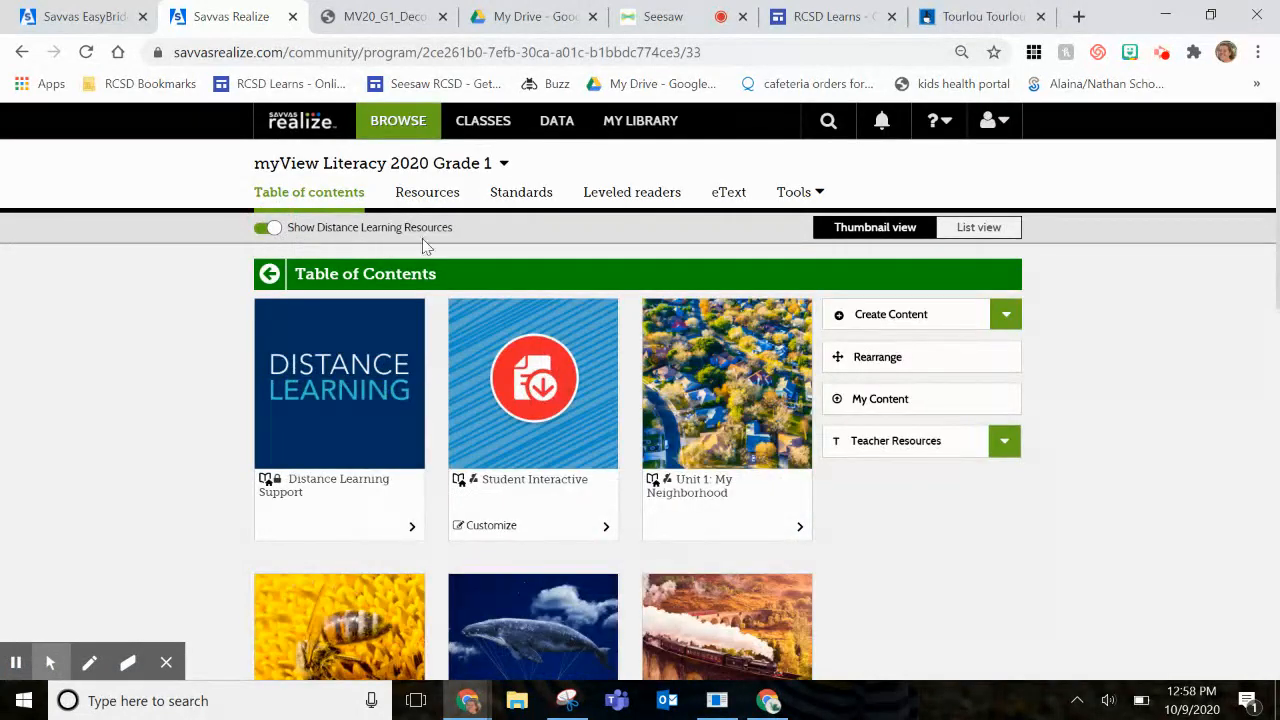
left_click(261, 231)
left_click(263, 229)
left_click(263, 229)
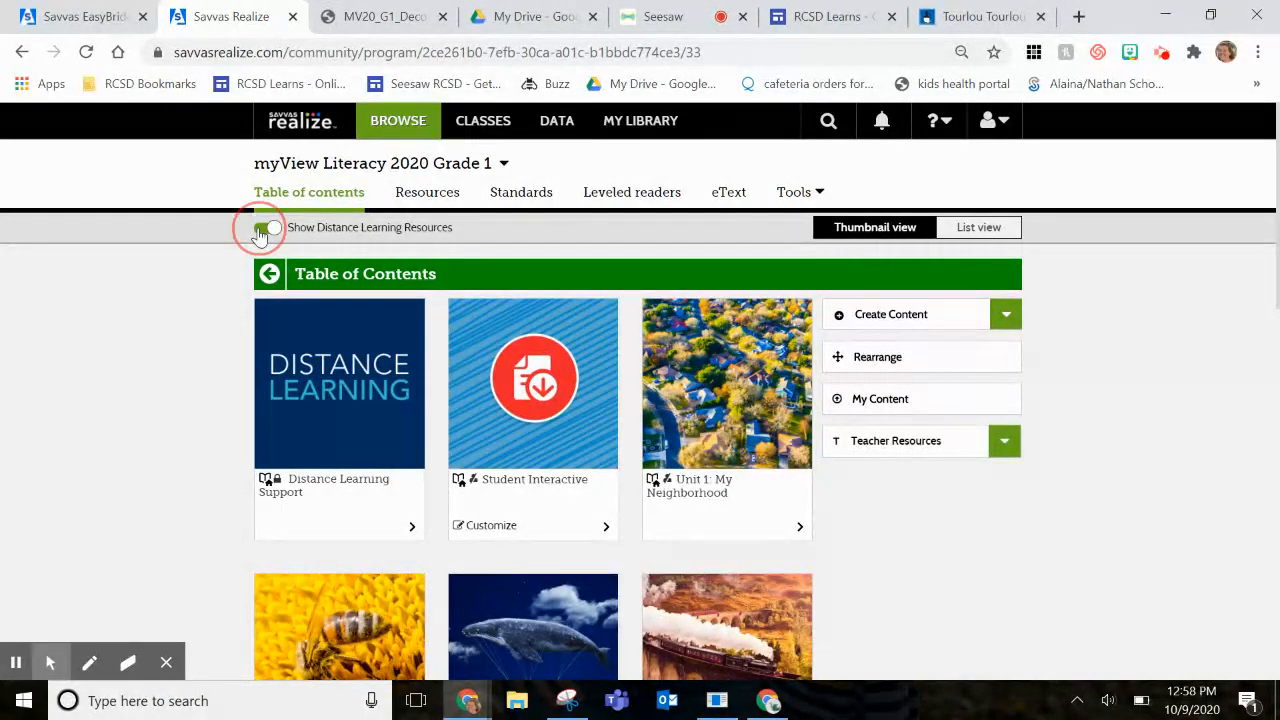
left_click(261, 231)
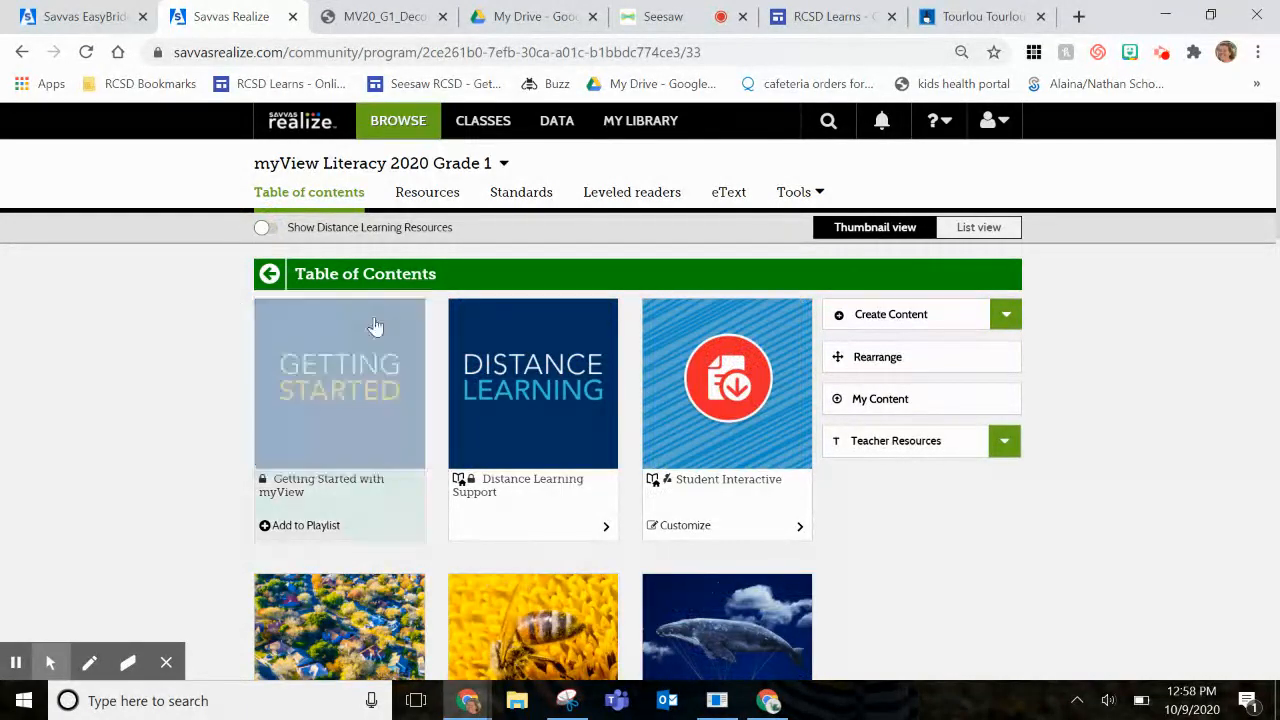
Find the Resource Download Center in the Grade 1 table of contents and open it
scroll(530, 487, "down", 7)
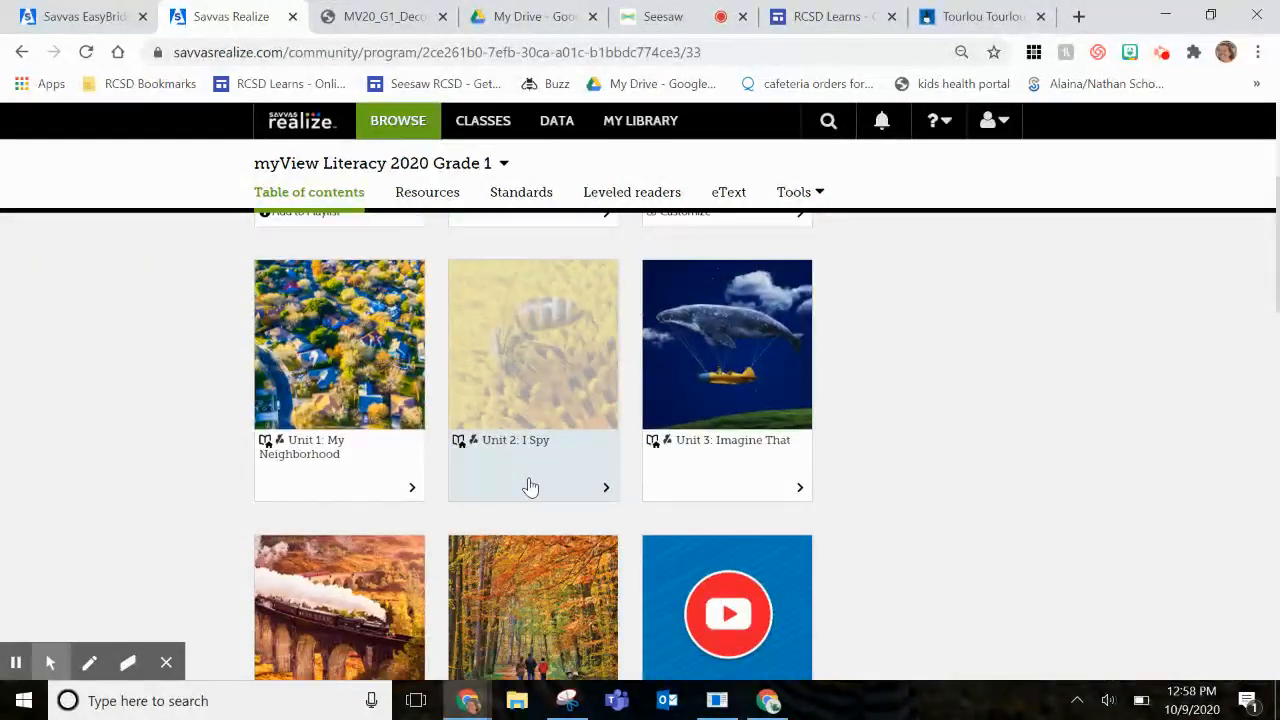
scroll(530, 487, "down", 3)
scroll(530, 487, "up", 2)
scroll(530, 487, "down", 5)
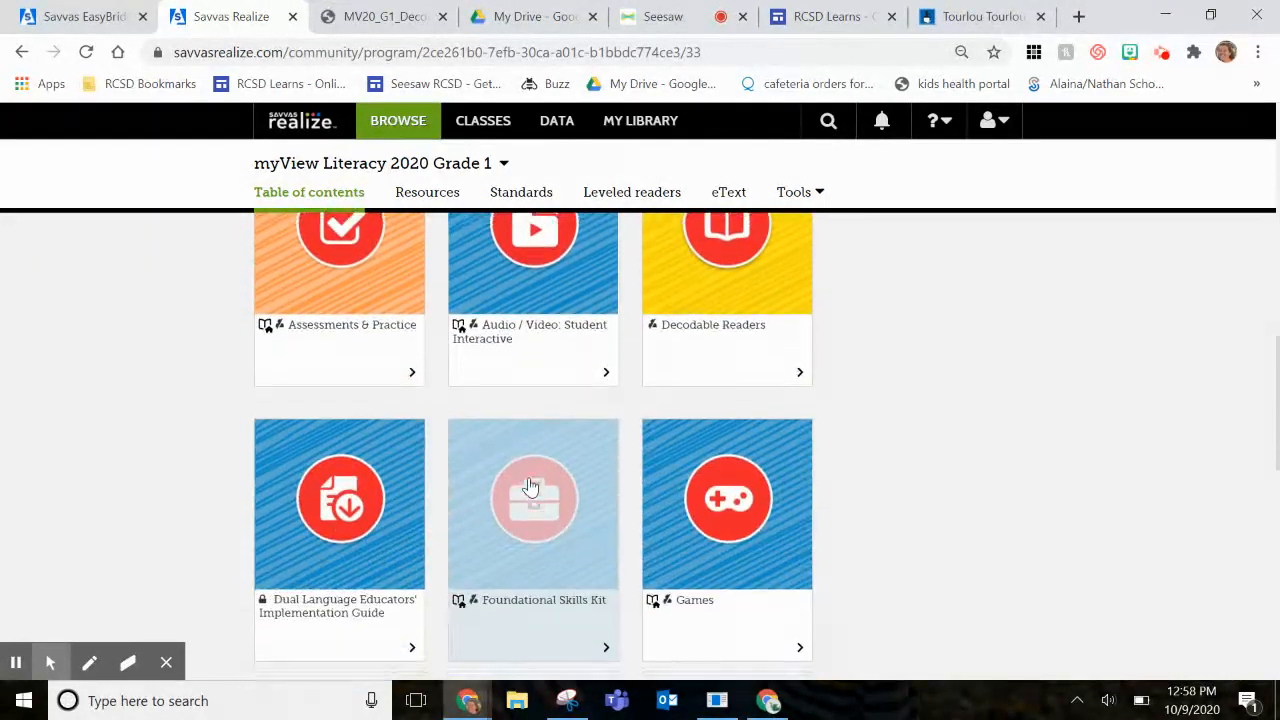
scroll(530, 487, "down", 5)
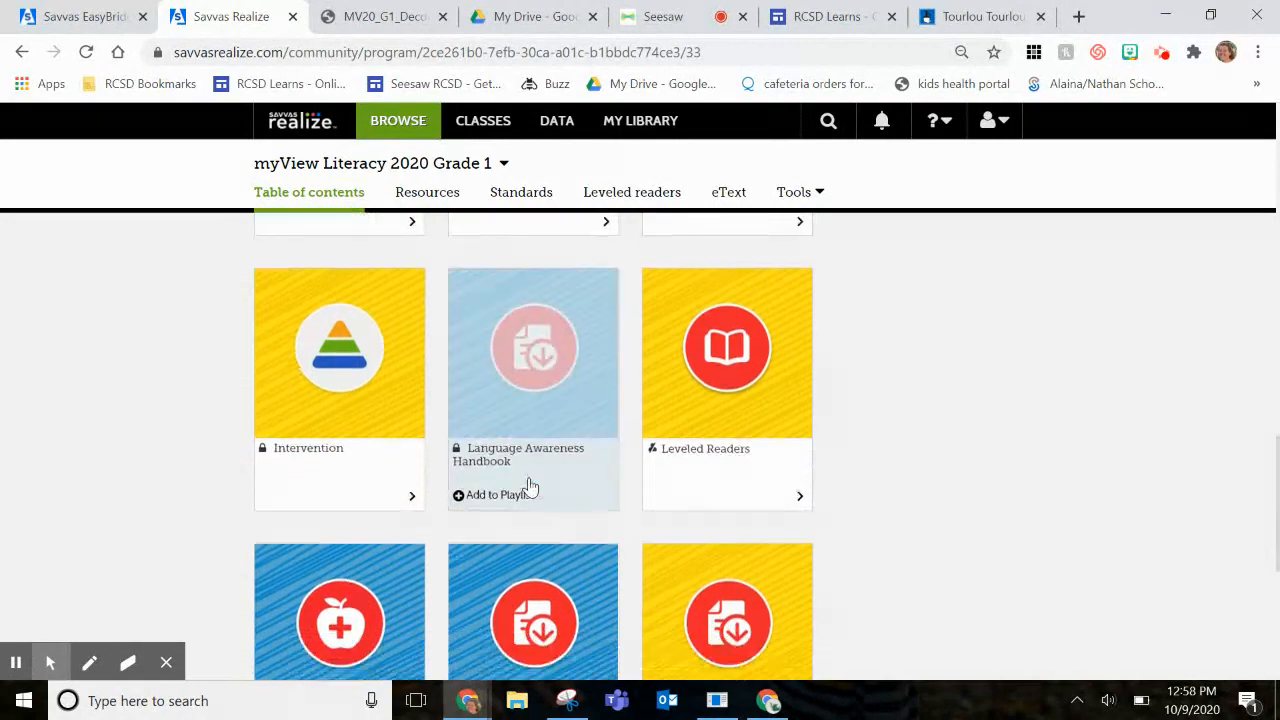
scroll(530, 487, "down", 2)
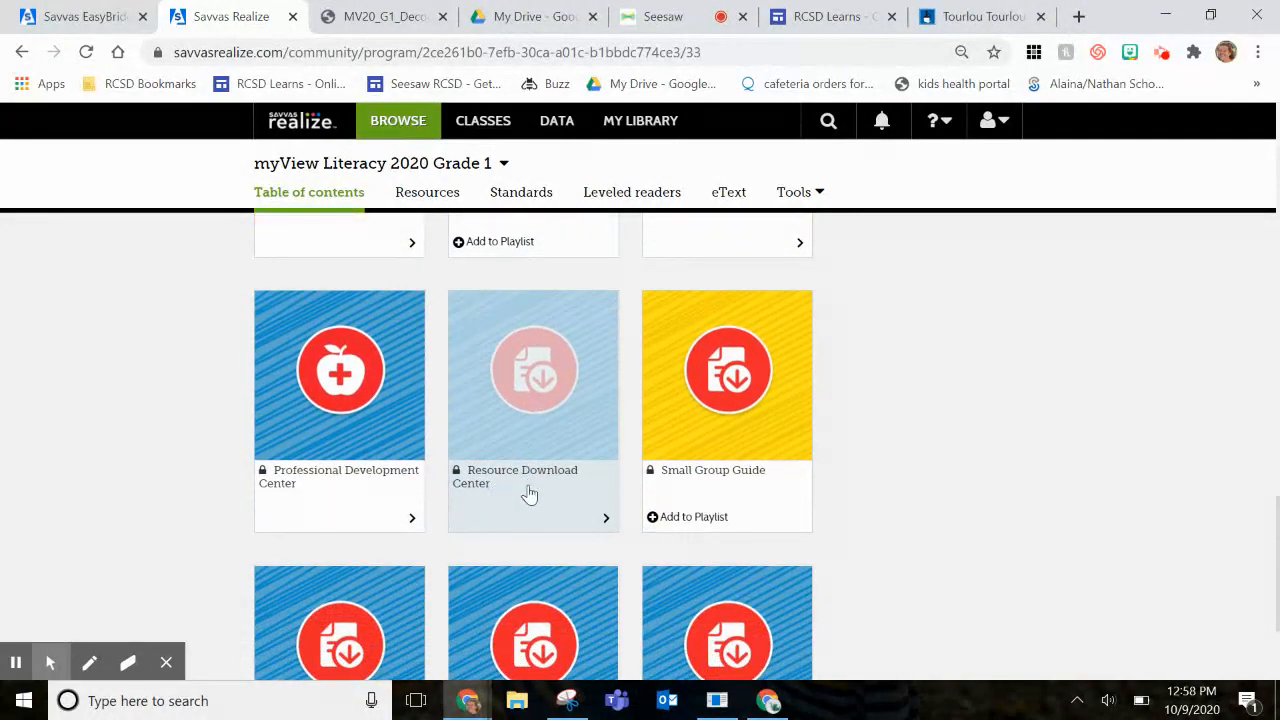
left_click(538, 428)
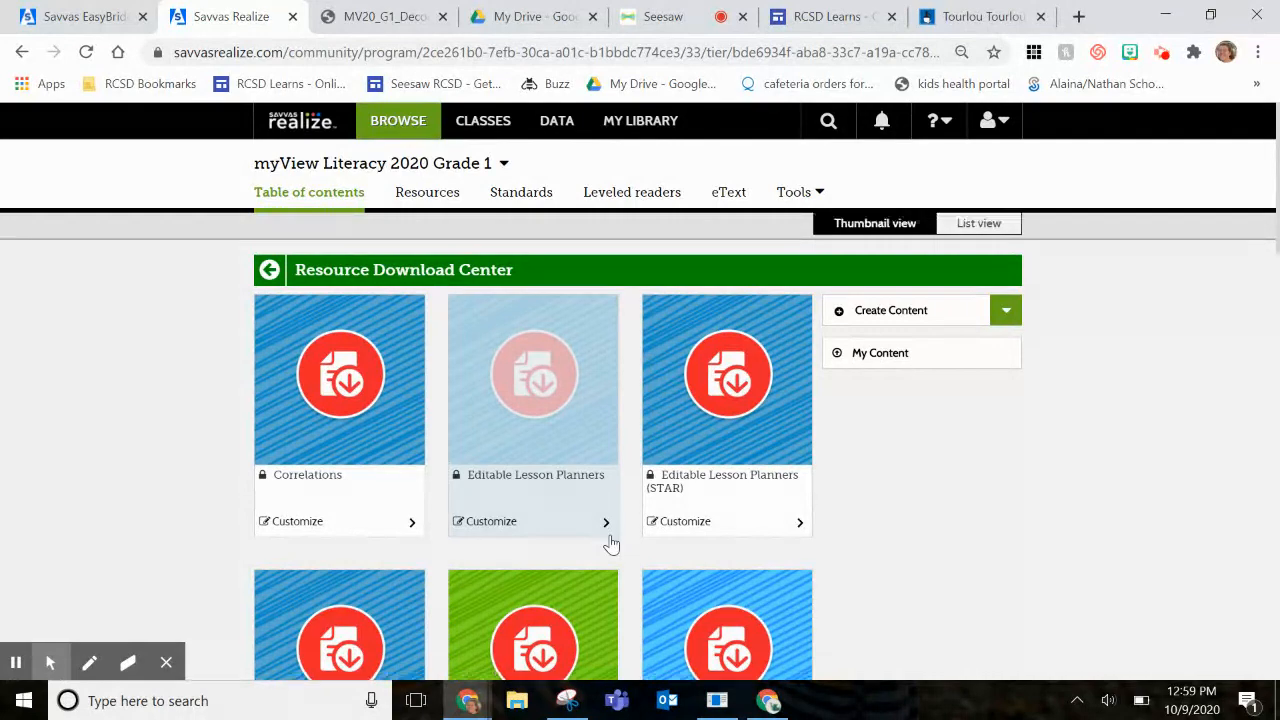
Look through the resource categories offered in the Resource Download Center
scroll(611, 543, "down", 2)
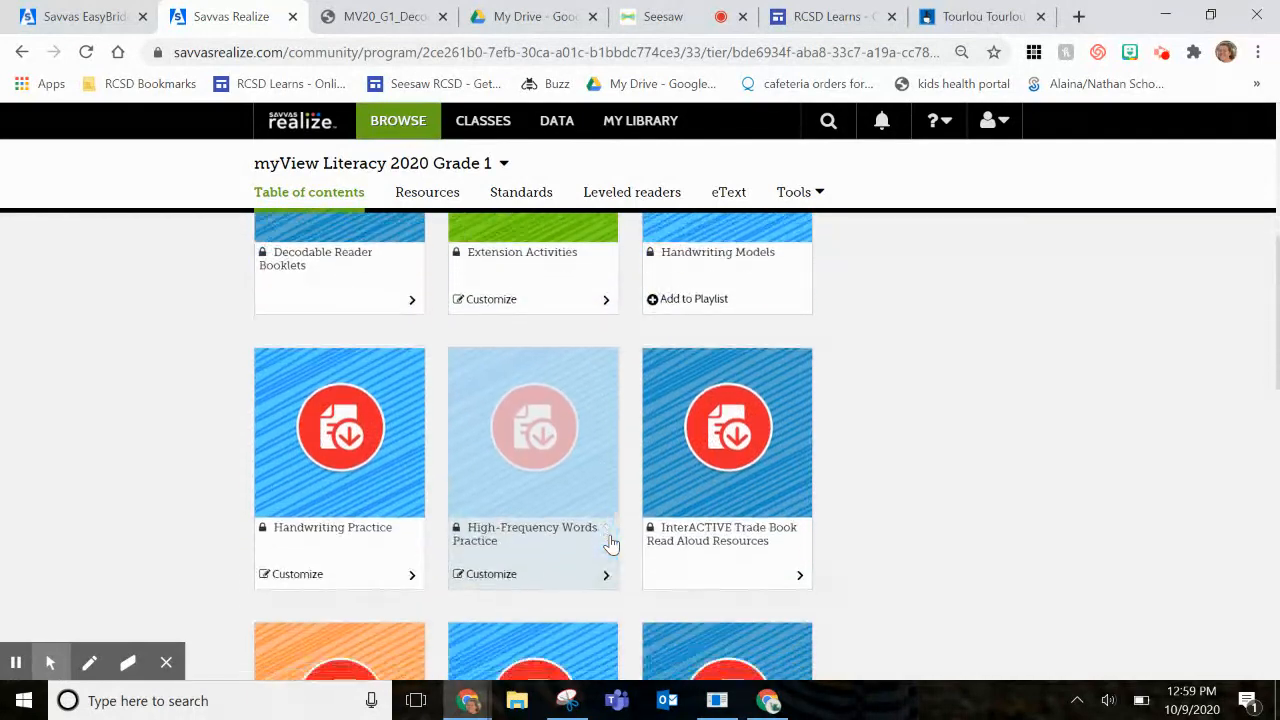
scroll(611, 543, "down", 2)
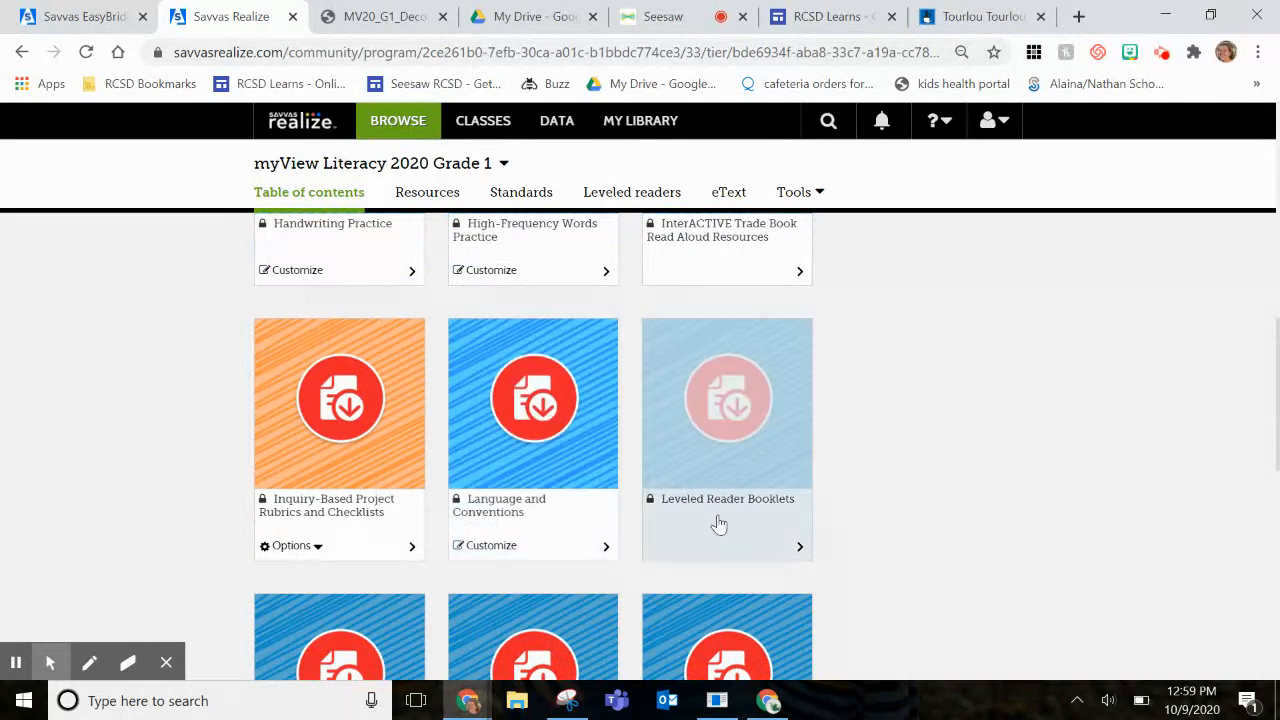
scroll(718, 524, "down", 3)
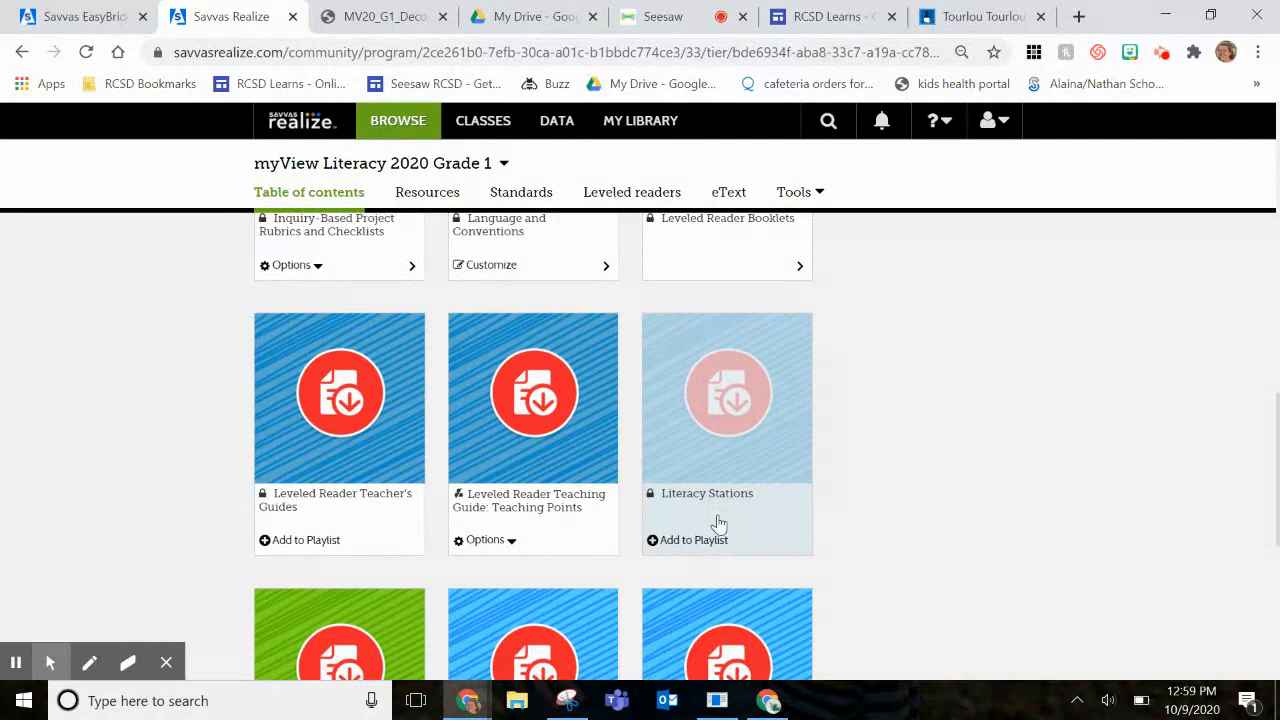
scroll(718, 524, "down", 3)
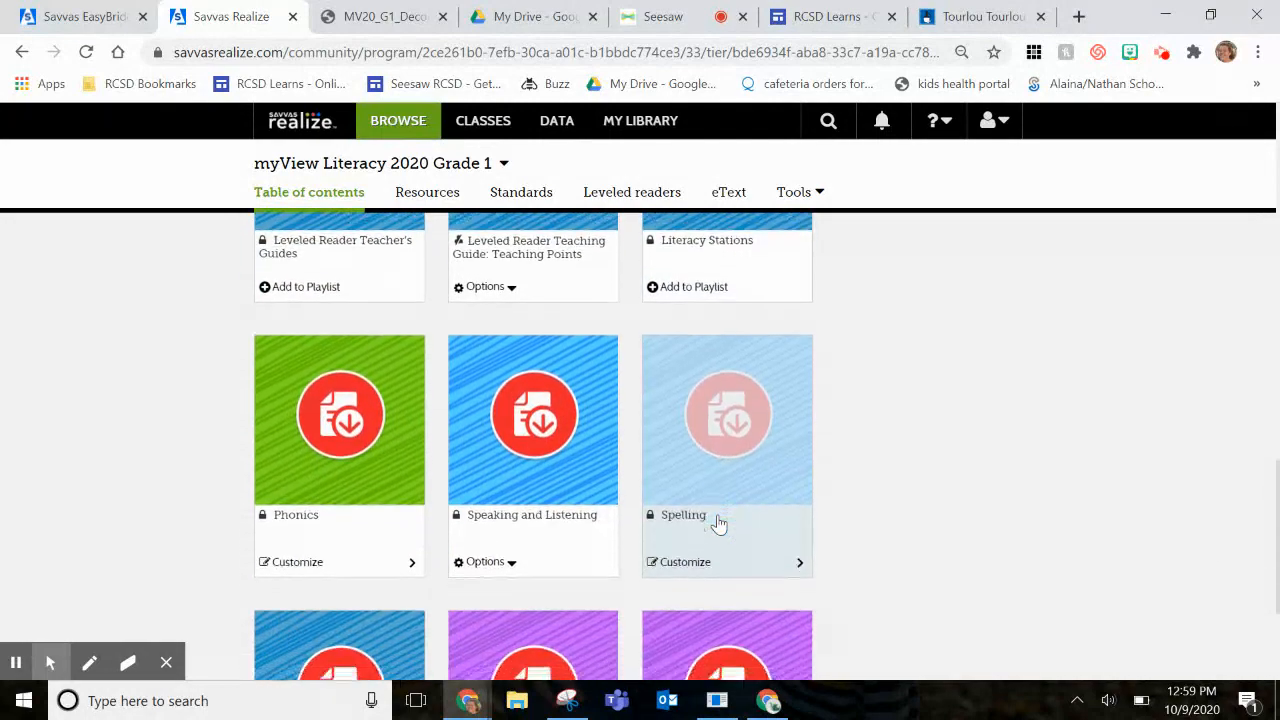
scroll(718, 524, "down", 3)
scroll(718, 506, "up", 2)
scroll(718, 506, "up", 3)
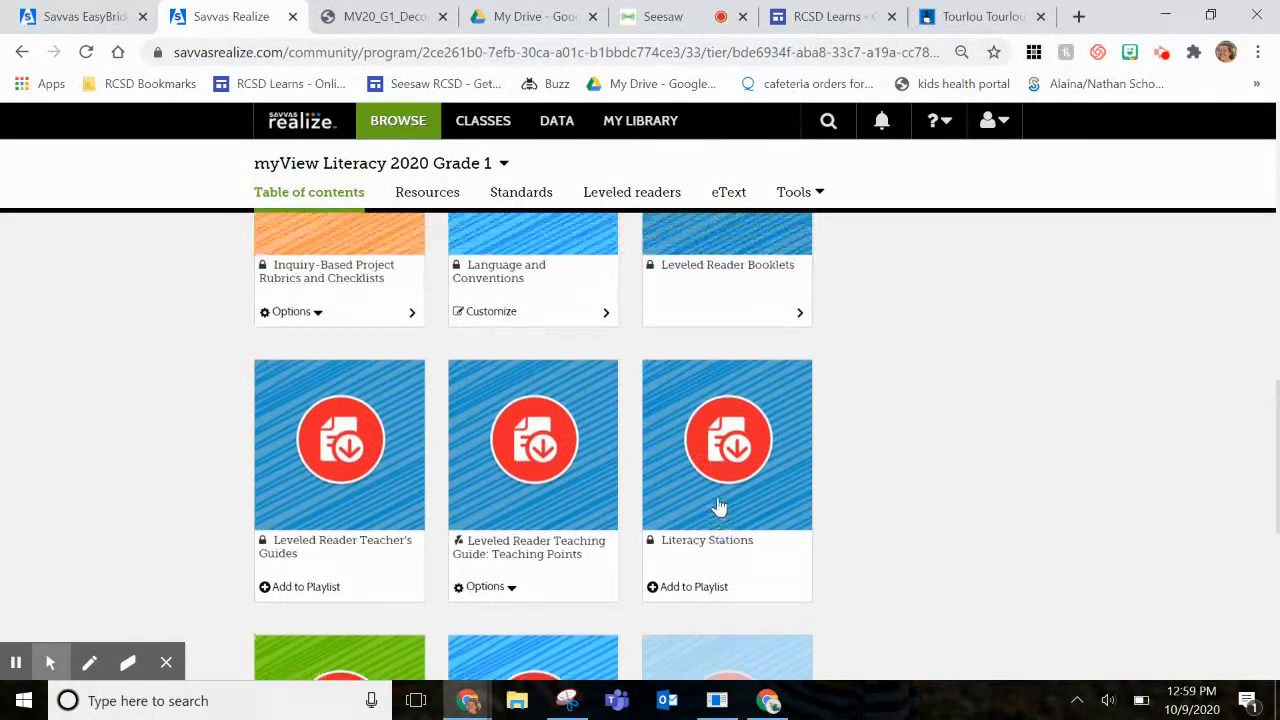
scroll(718, 506, "up", 3)
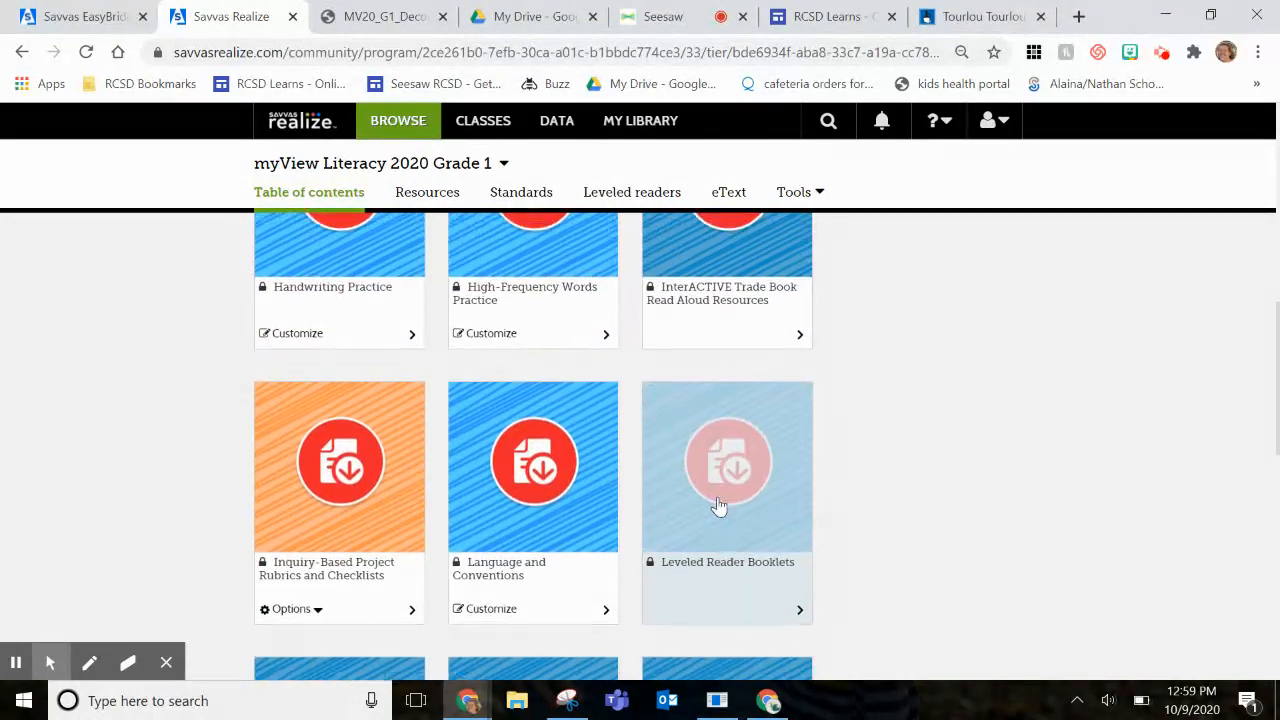
Open the Decodable Reader Booklets collection and go into its Unit 1 decodable readers
scroll(718, 506, "up", 6)
scroll(714, 551, "up", 1)
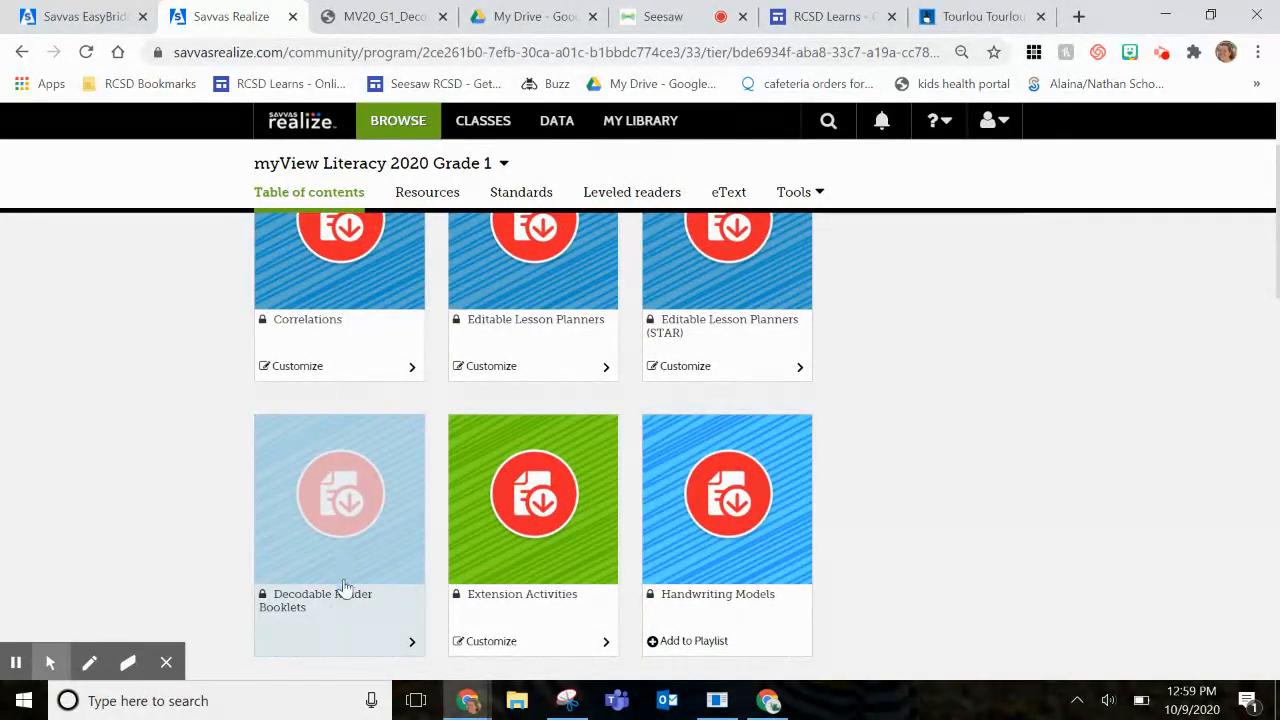
scroll(343, 585, "down", 1)
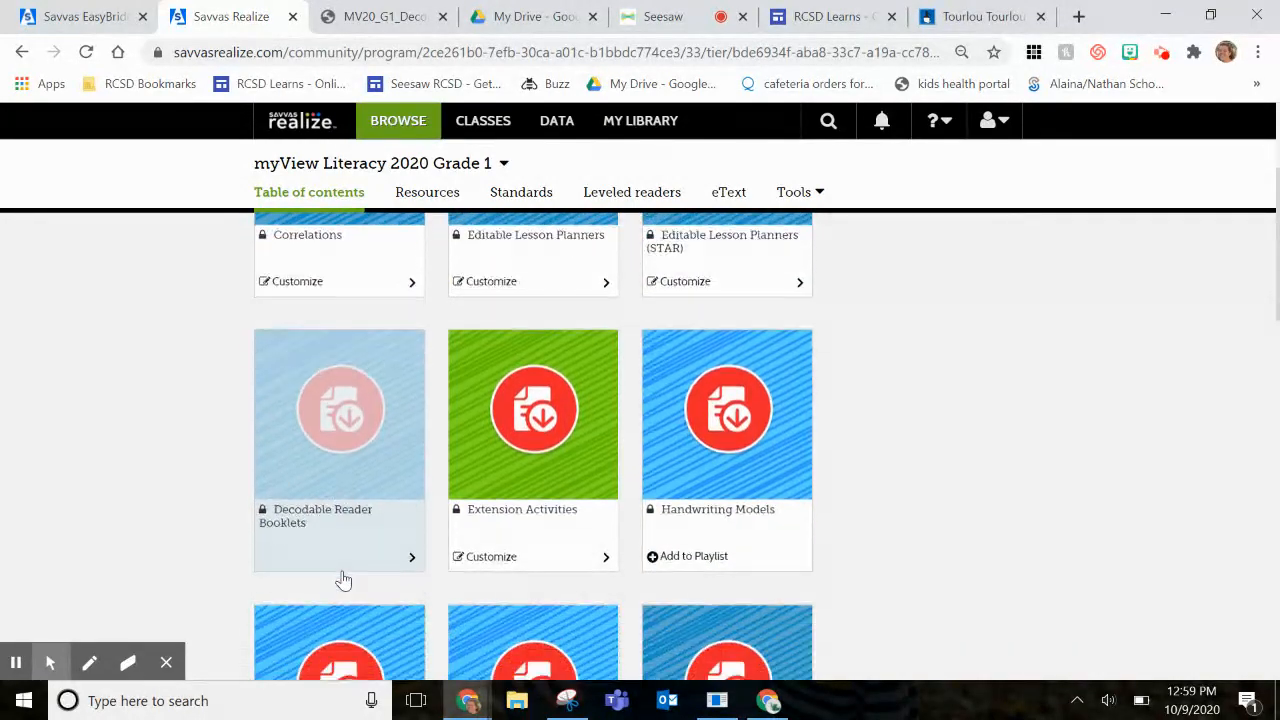
left_click(364, 511)
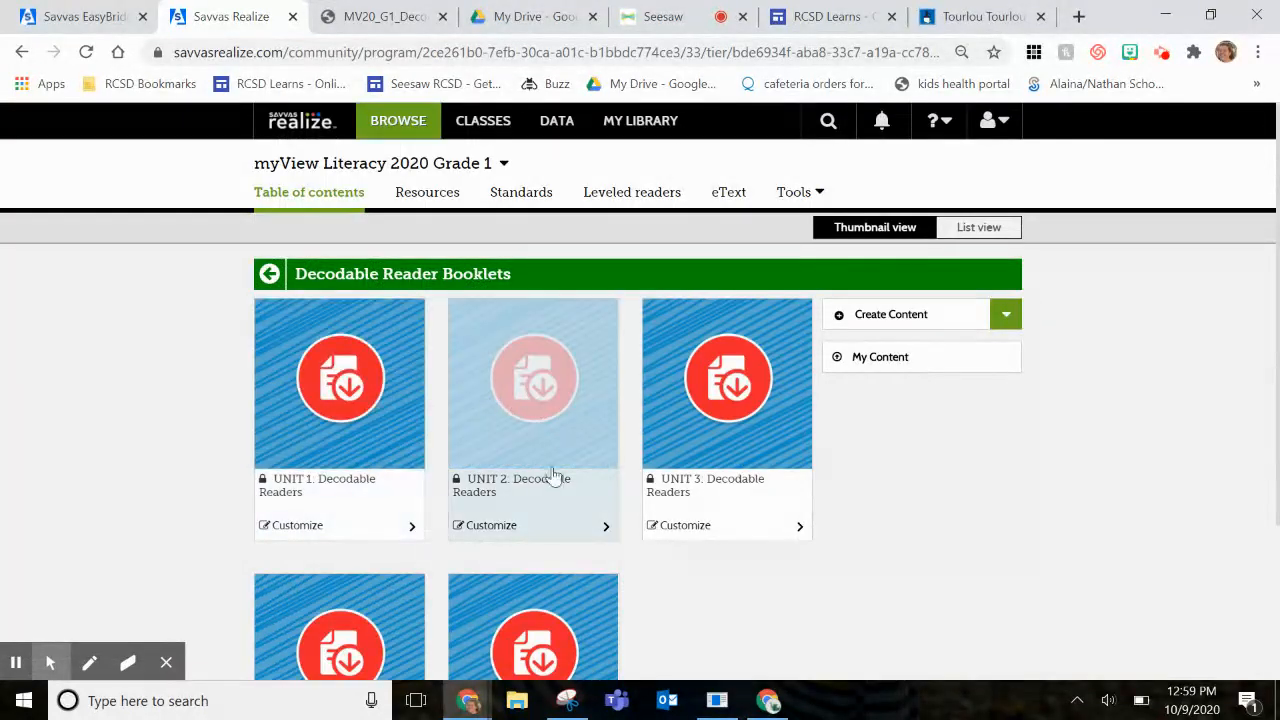
left_click(349, 409)
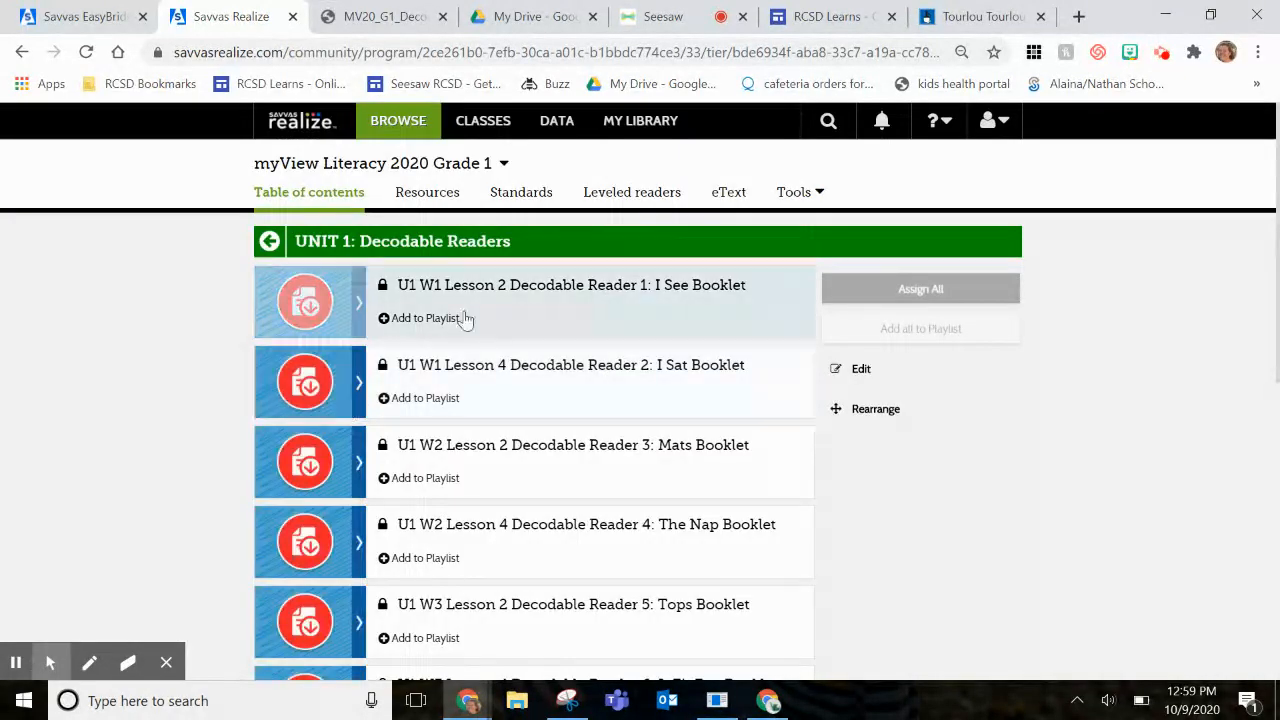
Download the U1 W1 Lesson 4 Decodable Reader 2: I Sat Booklet and open the downloaded PDF
scroll(494, 568, "down", 2)
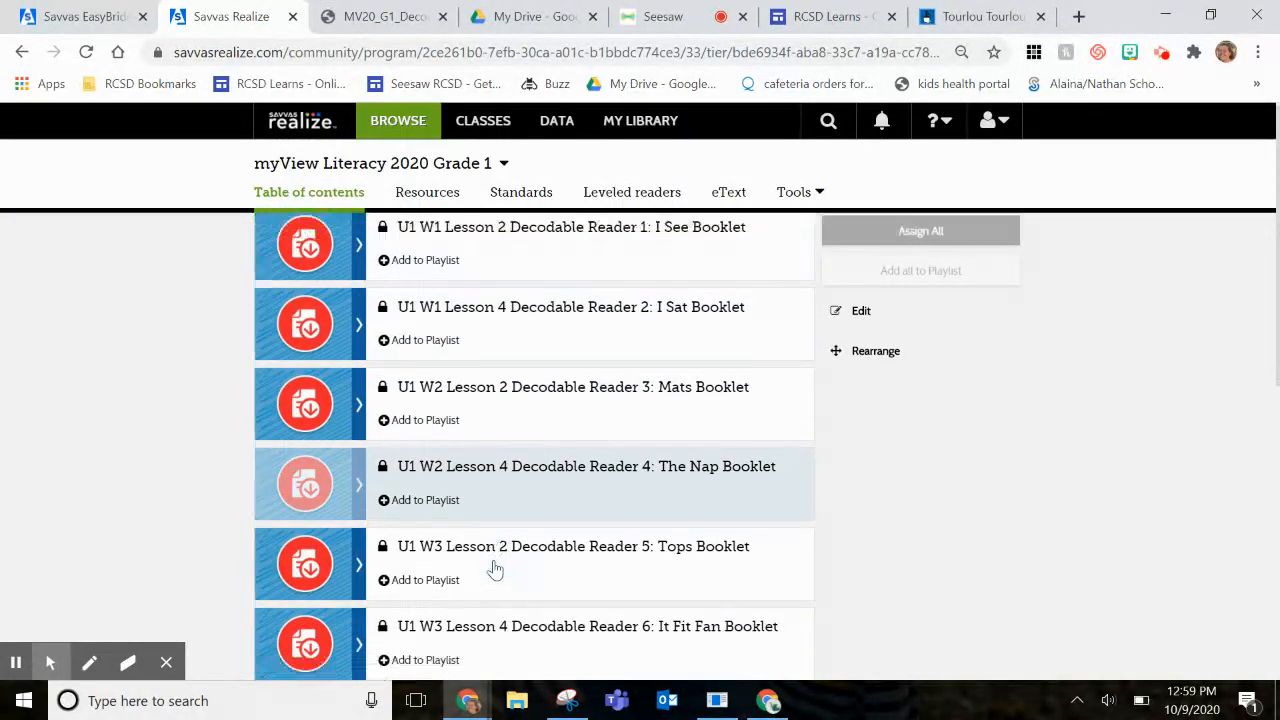
scroll(494, 568, "up", 2)
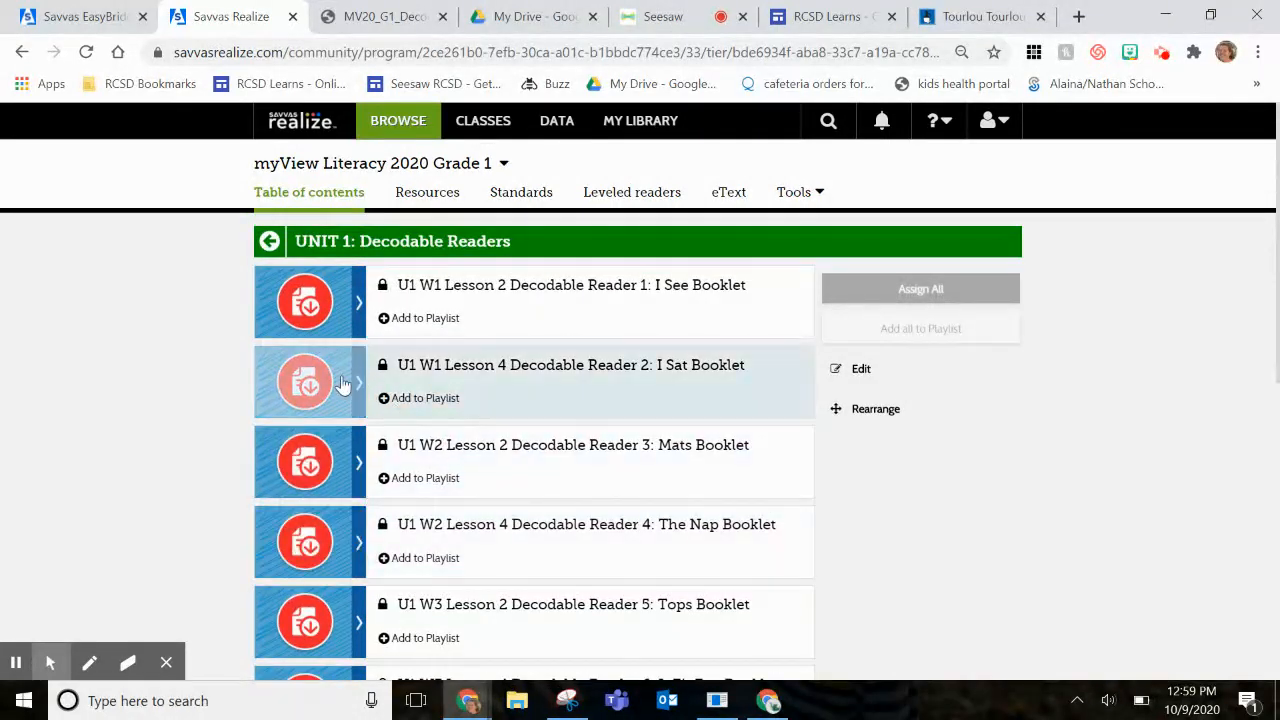
left_click(534, 391)
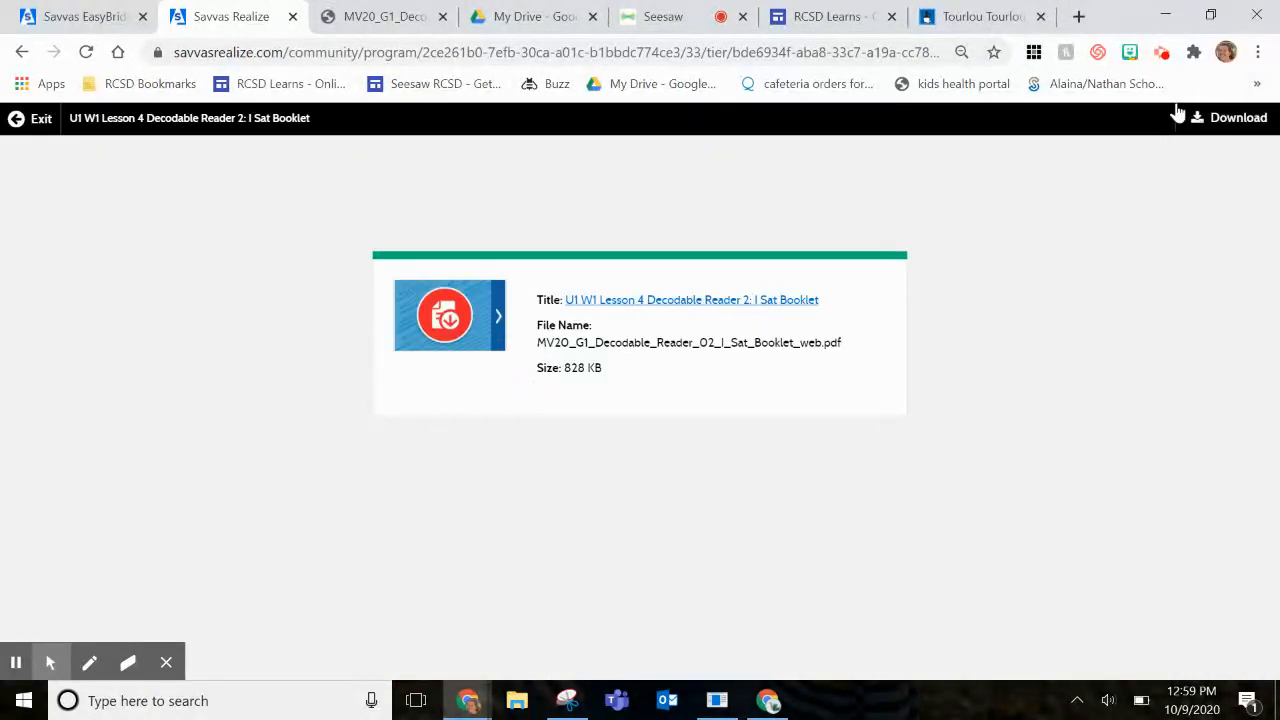
left_click(1216, 131)
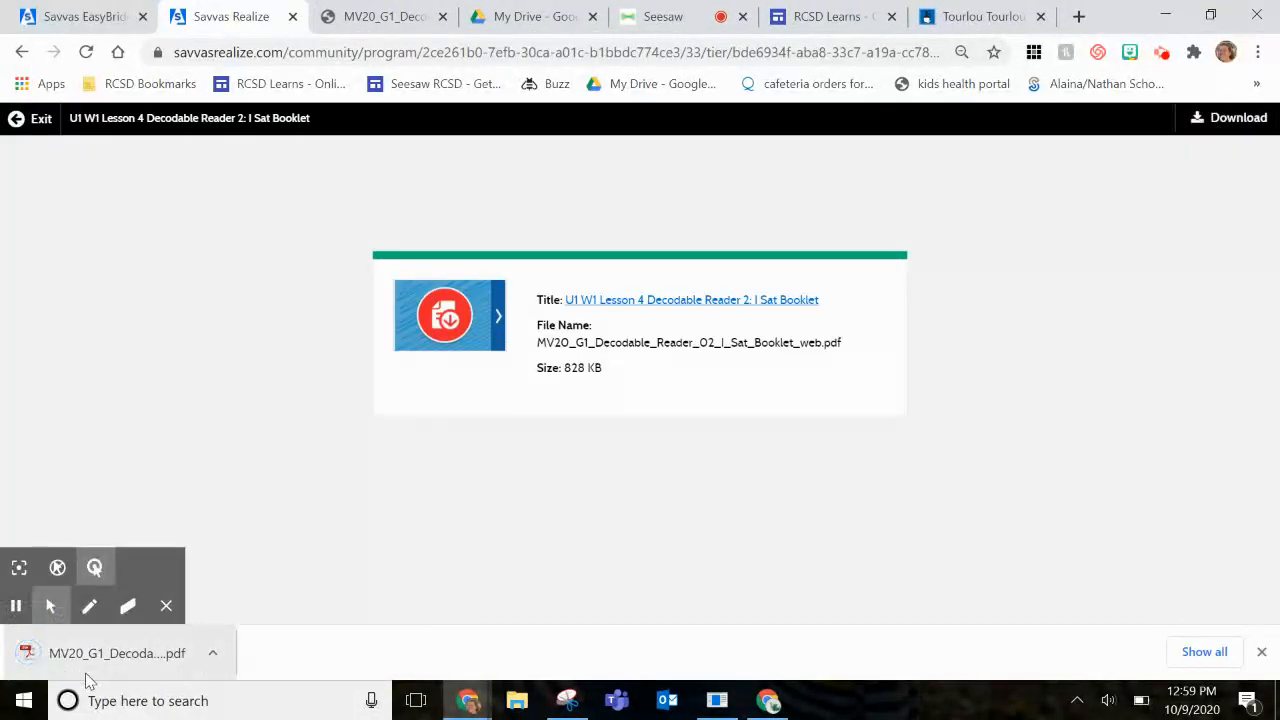
left_click(86, 674)
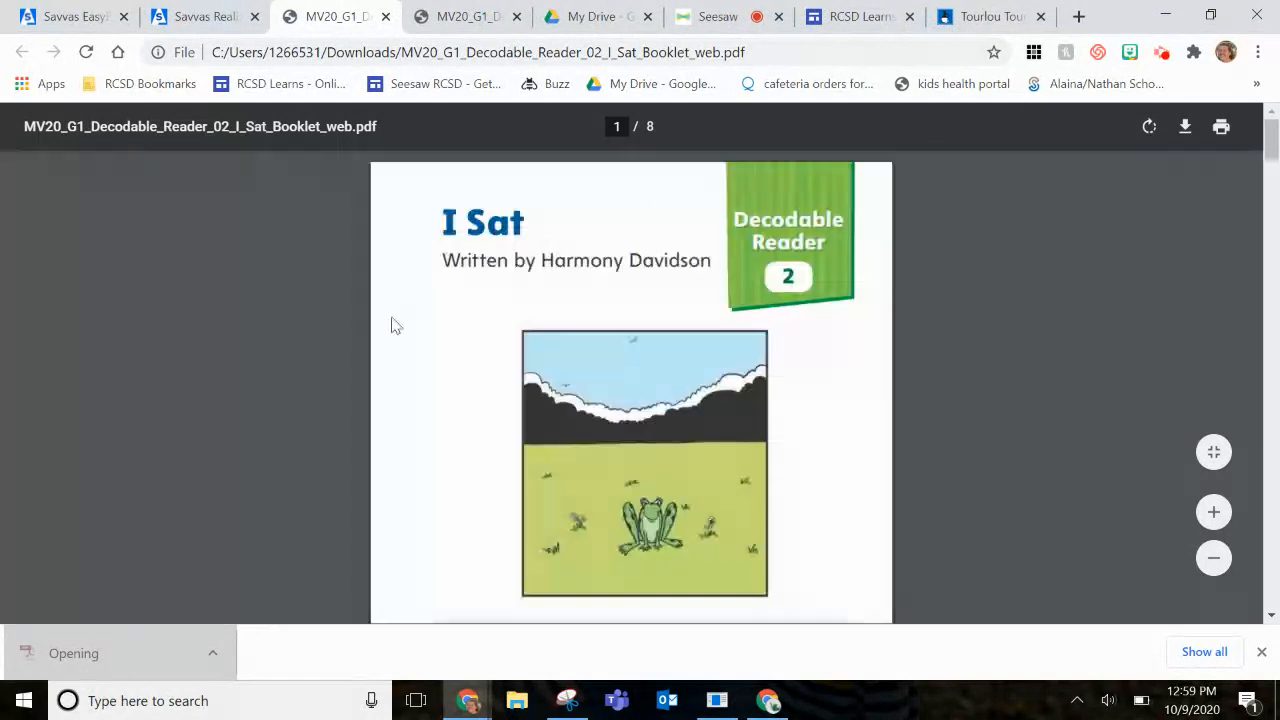
Print the I Sat booklet with Save as PDF as destination, saving it to the Desktop as MV20_G1_Decodable_Reader_02_I_Sat_Booklet_web.pdf
left_click(1222, 135)
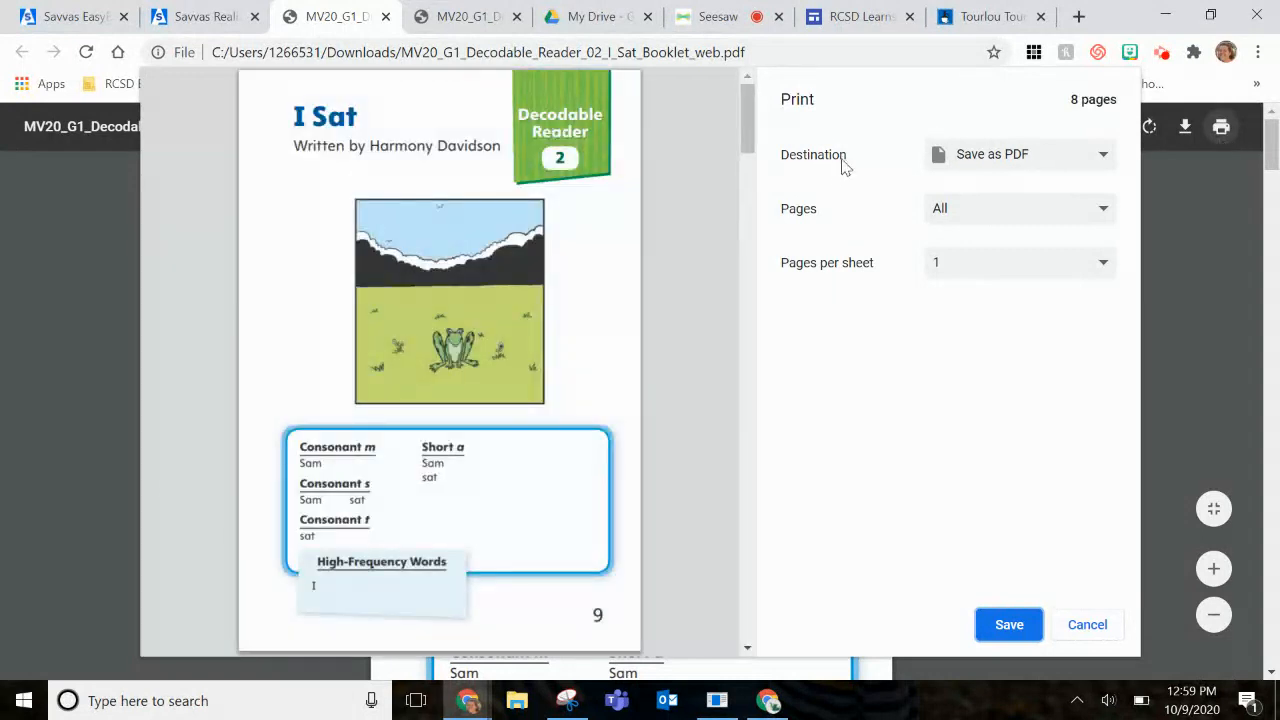
left_click(965, 168)
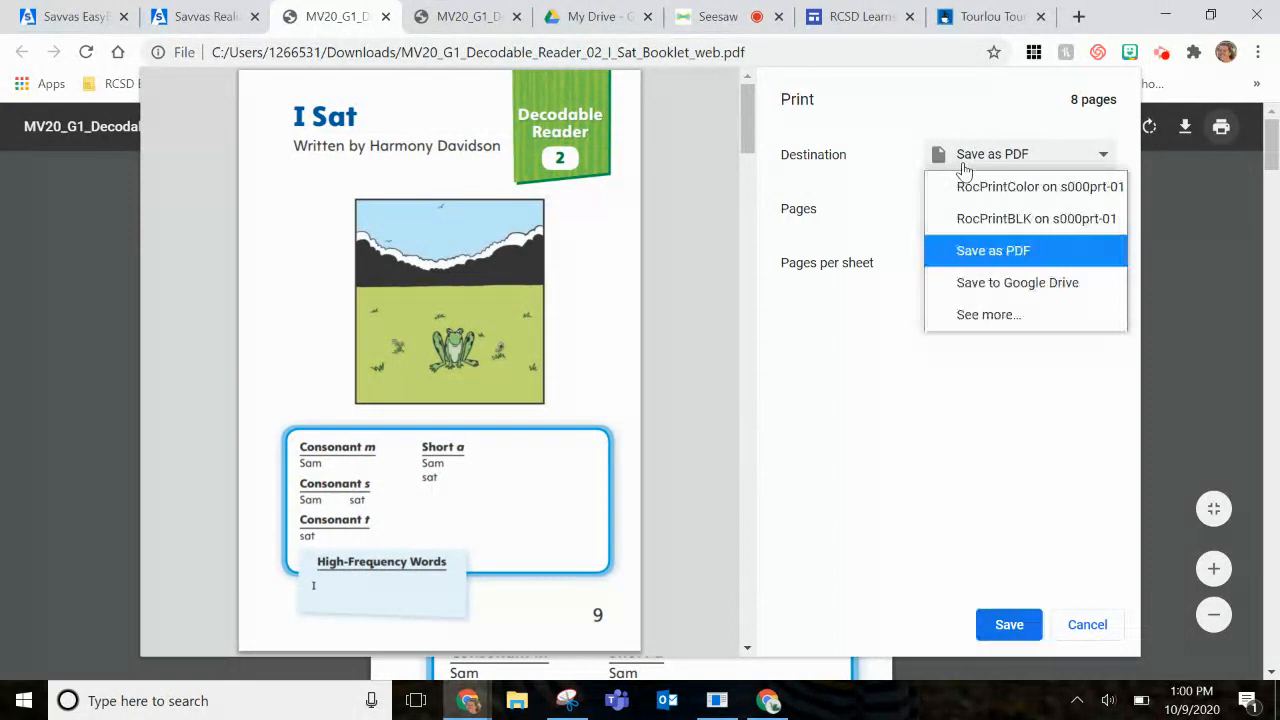
left_click(970, 264)
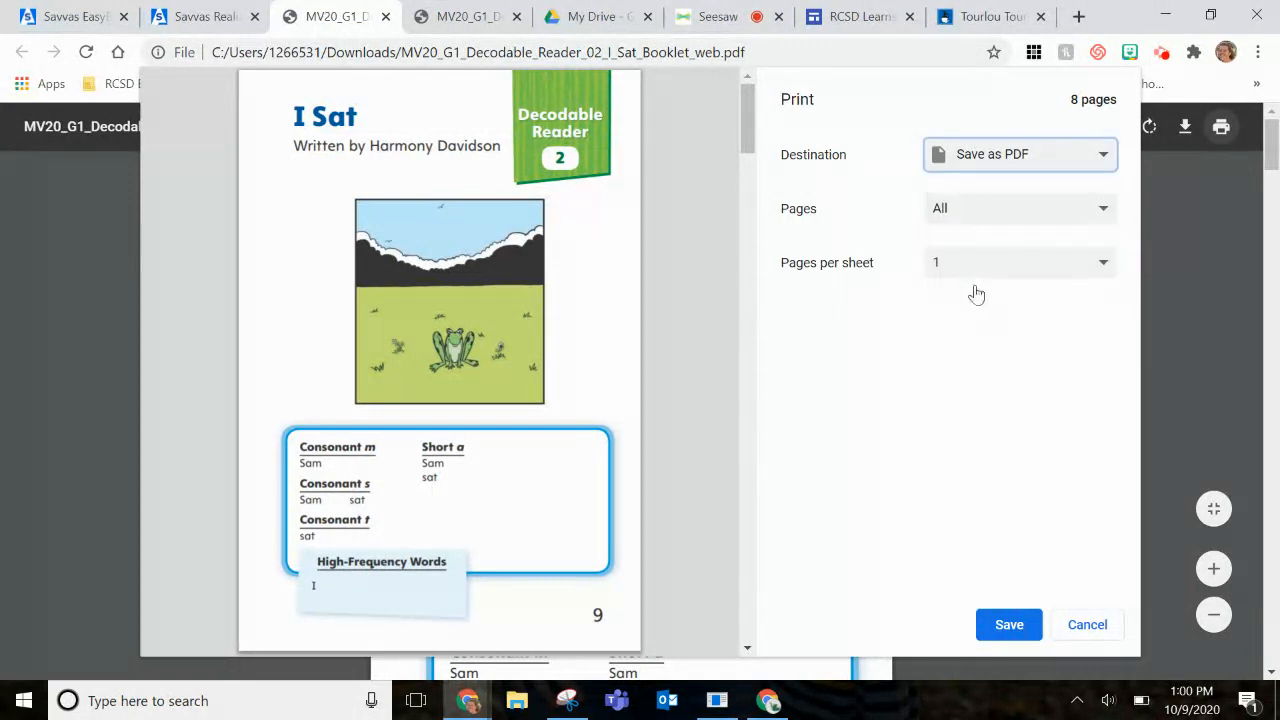
left_click(1006, 625)
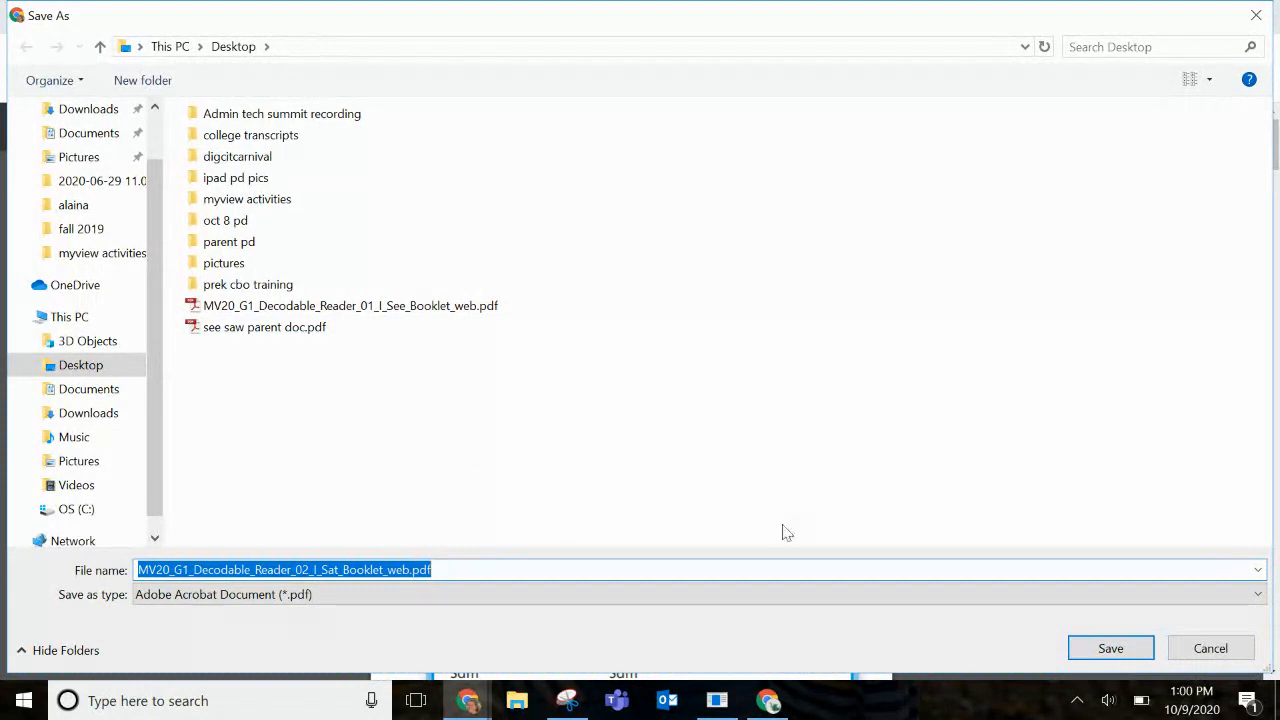
left_click(1128, 648)
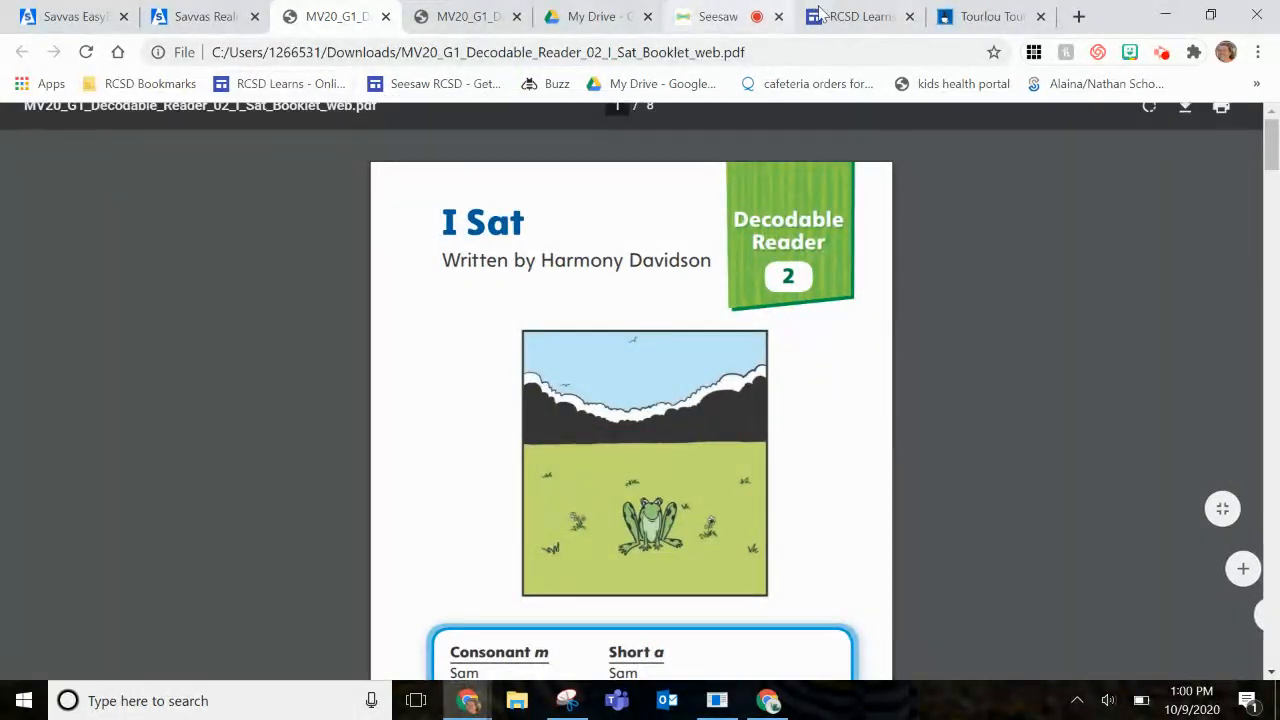
Switch to the Seesaw class activities and start assigning a new activity
left_click(714, 20)
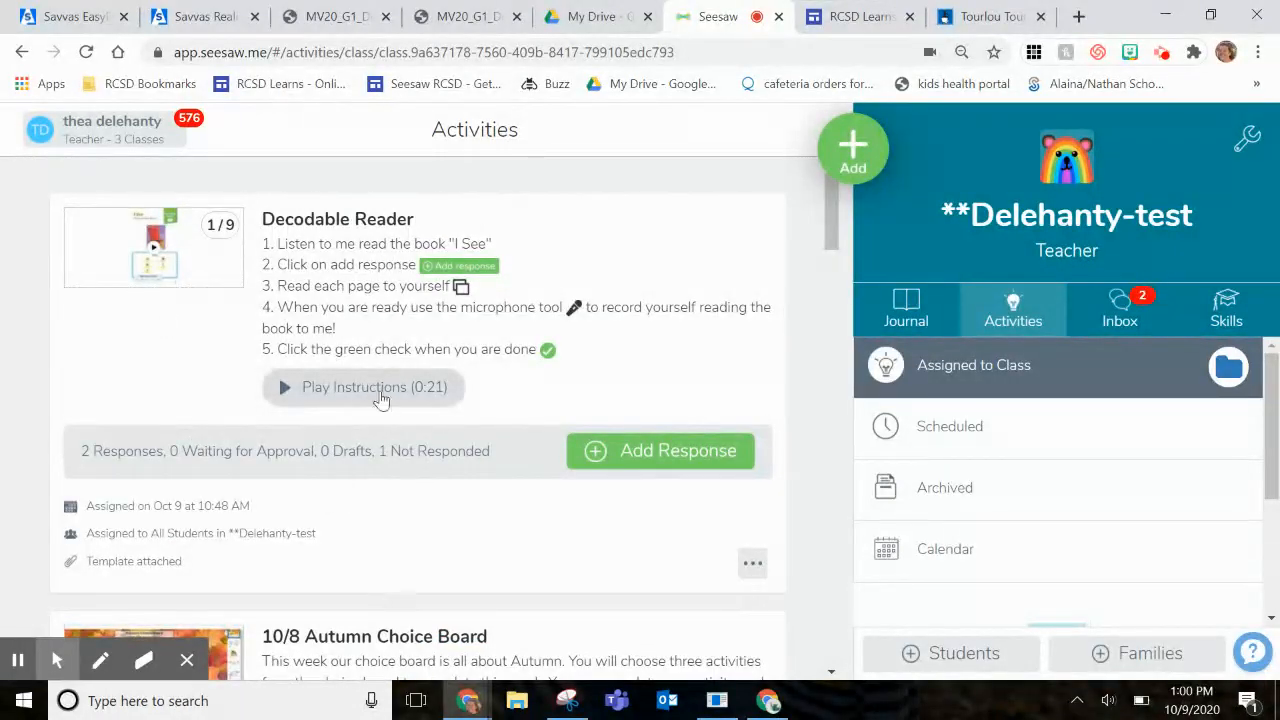
left_click(855, 148)
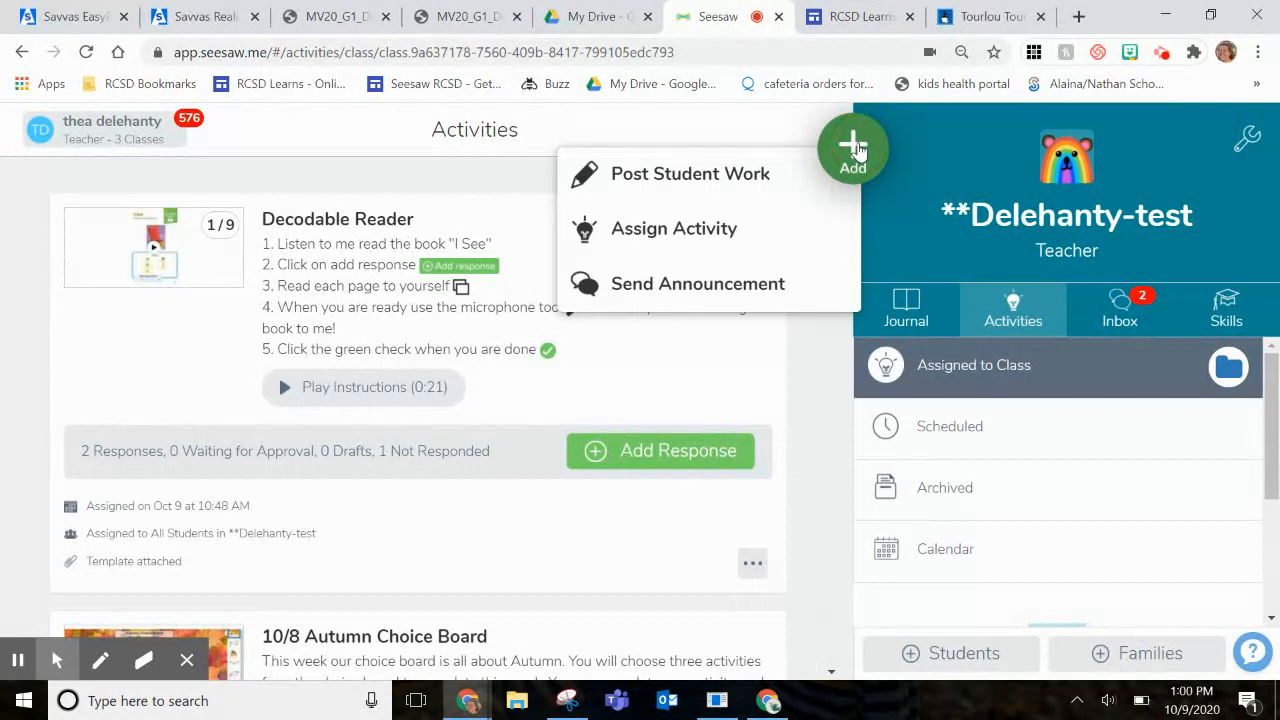
left_click(725, 229)
View the open I See booklet PDF and return to the I Sat booklet PDF
left_click(467, 18)
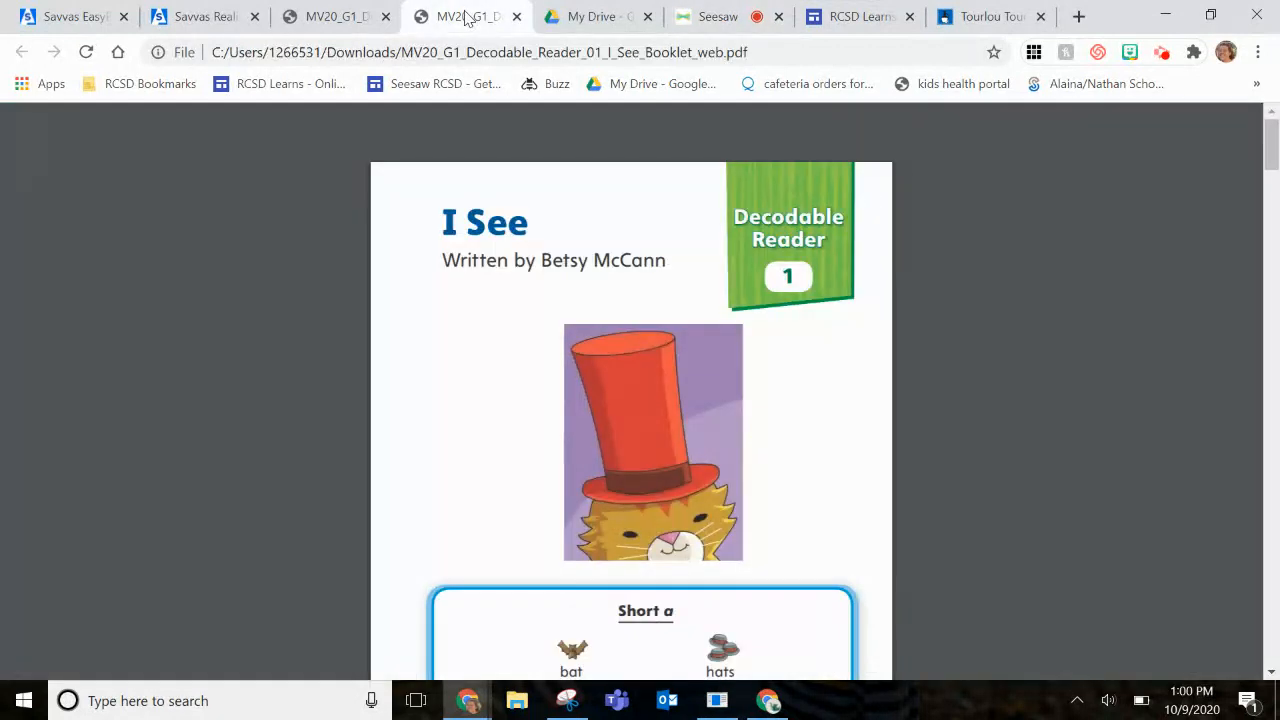
left_click(355, 16)
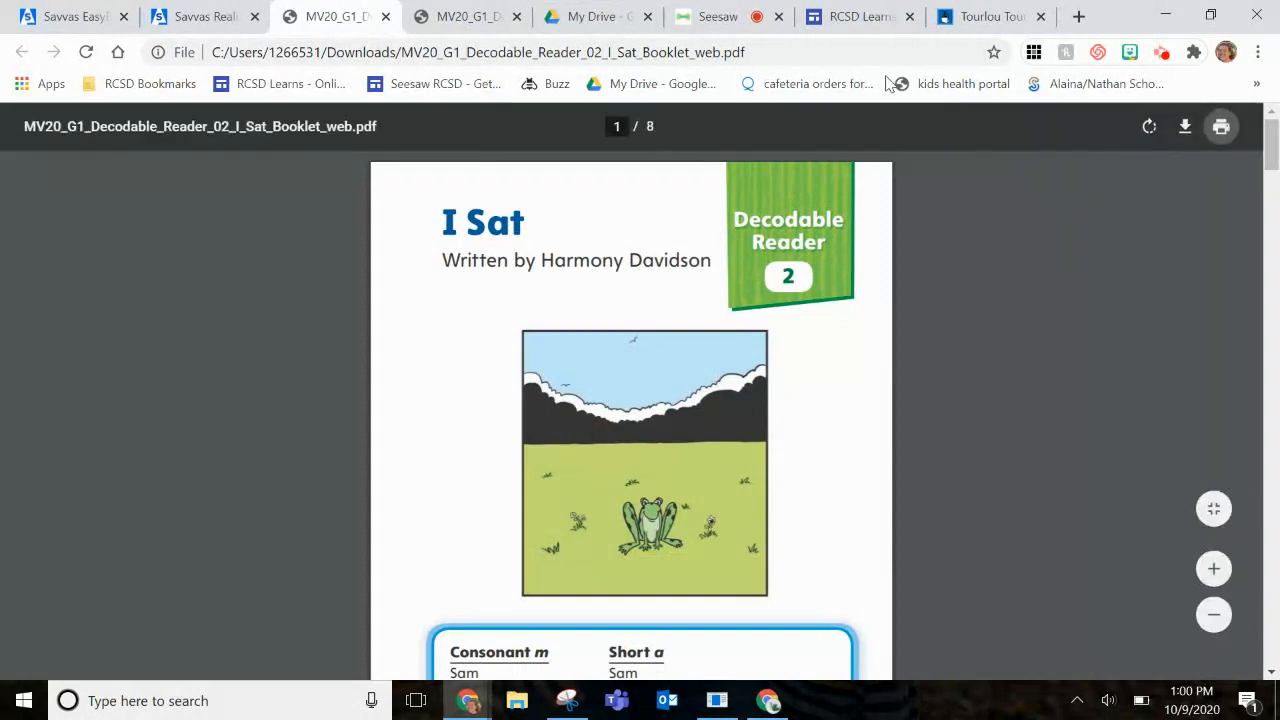
Switch to Seesaw and create a new activity named "Decodable Reader- I Sat"
left_click(727, 18)
left_click(280, 418)
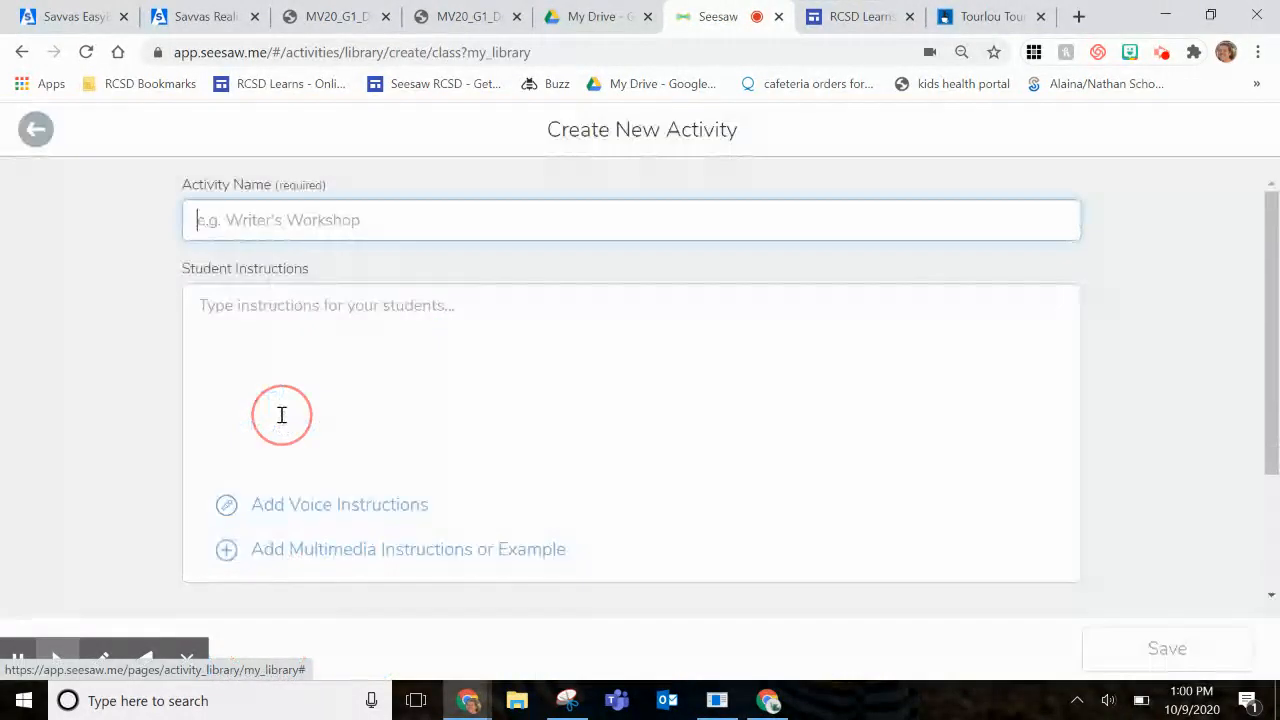
type("D")
key("BackSpace")
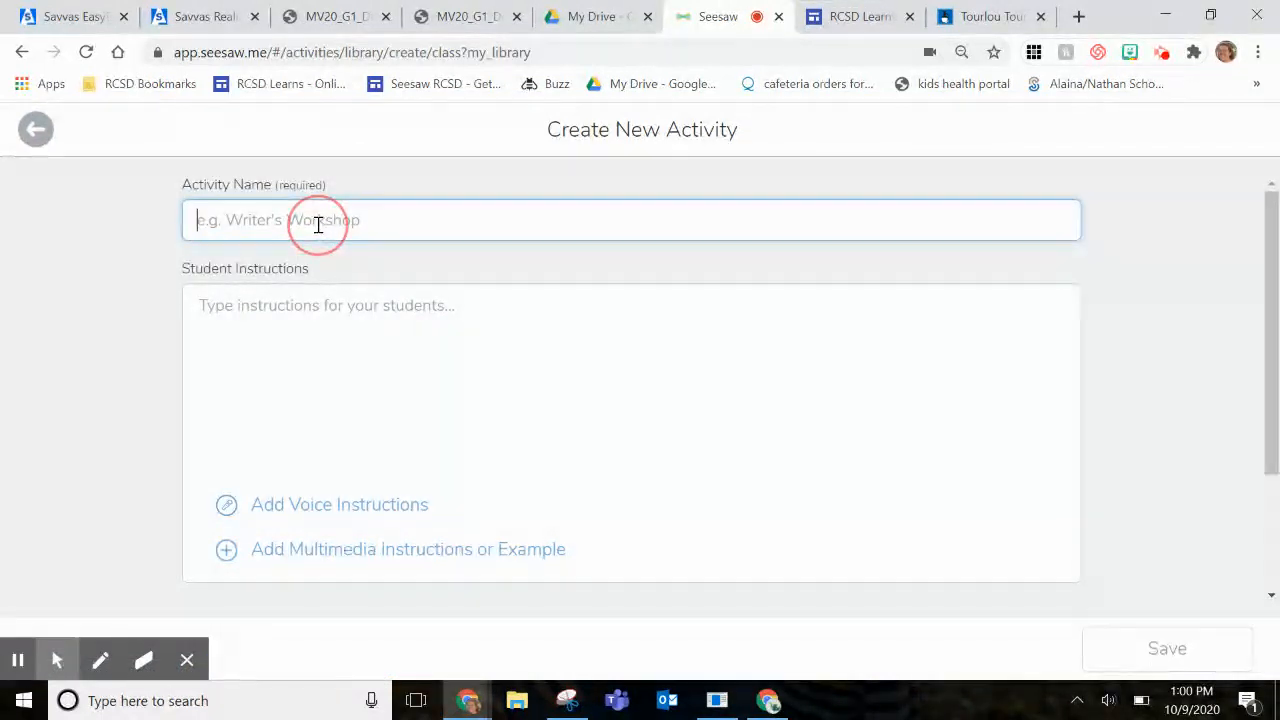
type("Decond")
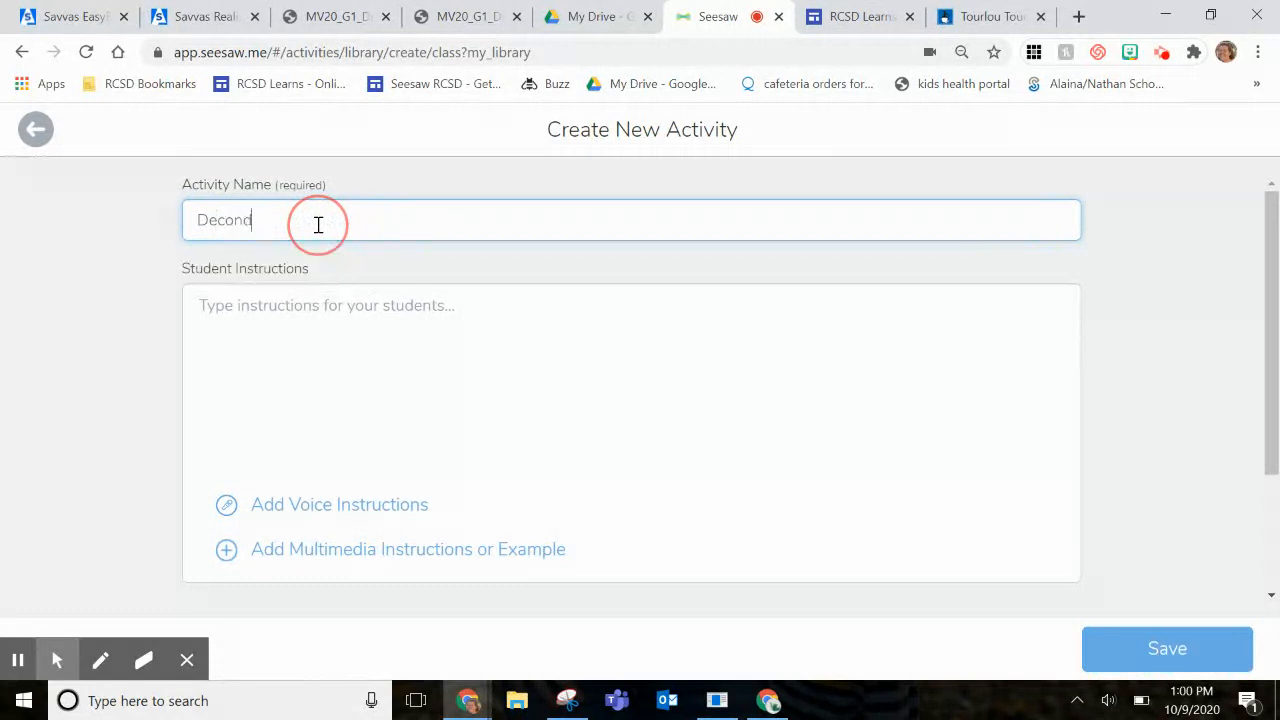
key("BackSpace")
key("BackSpace")
type("dab")
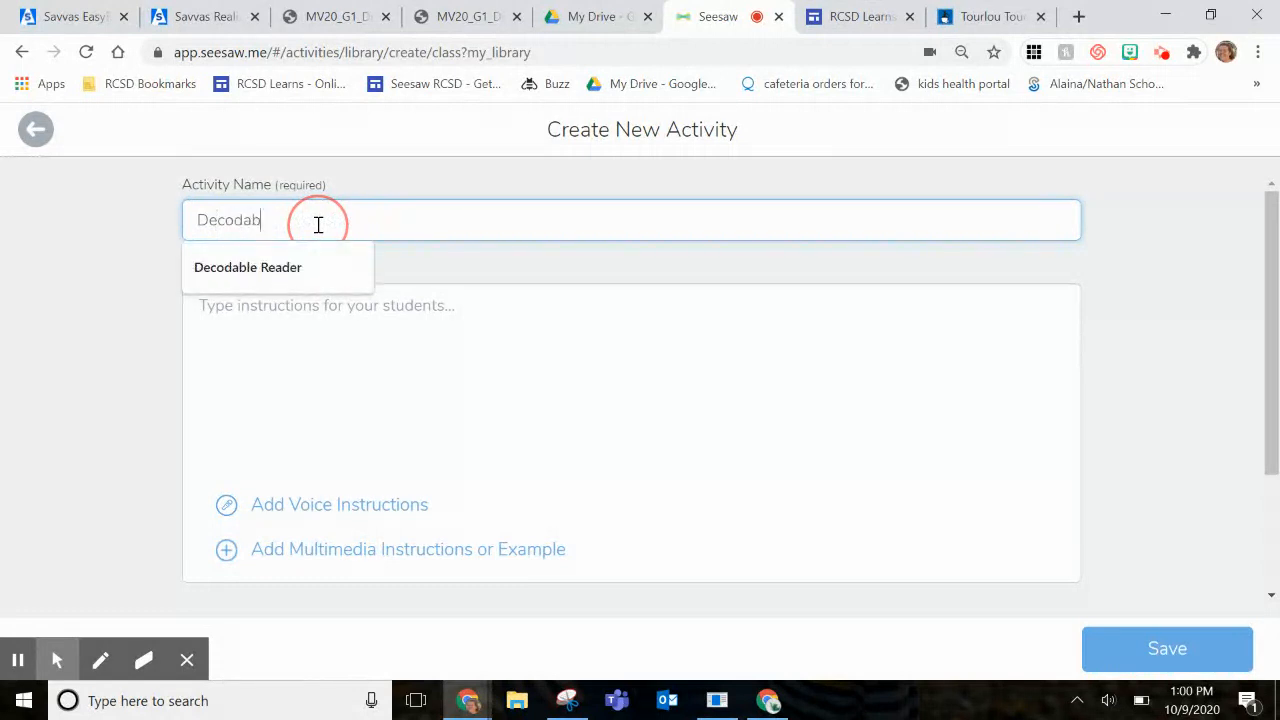
type("le Reader-")
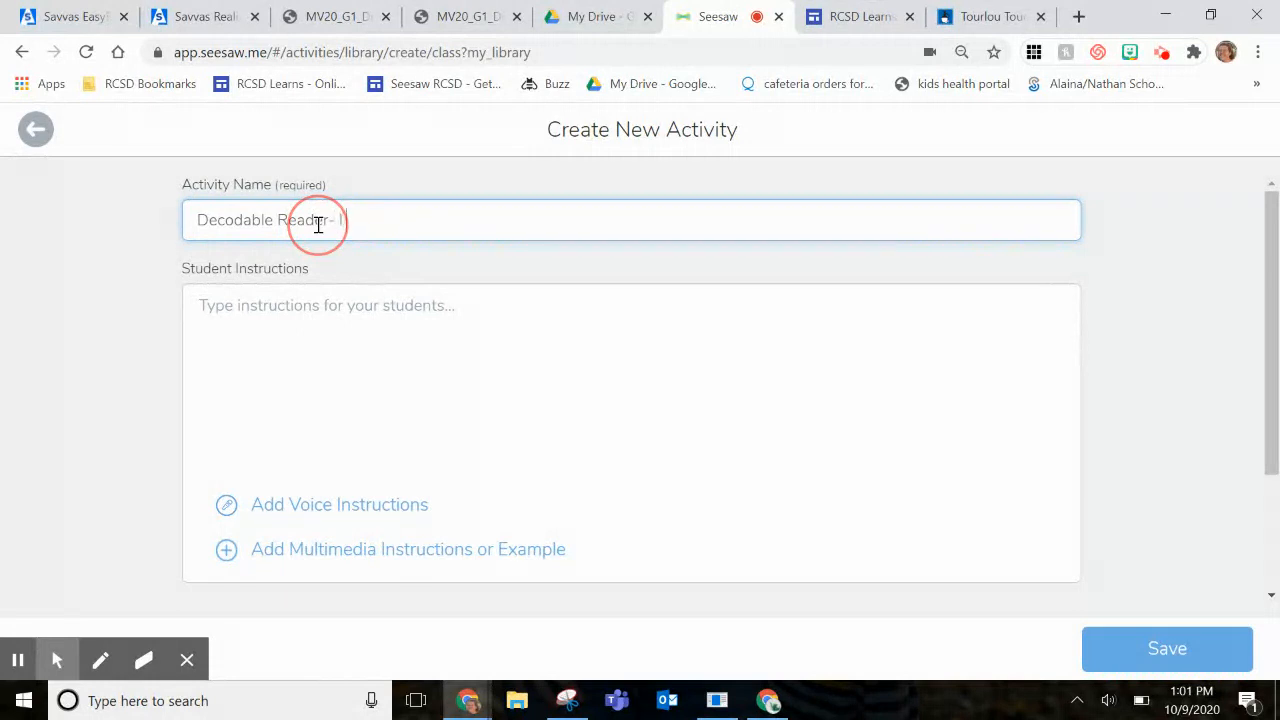
type(" I Sat")
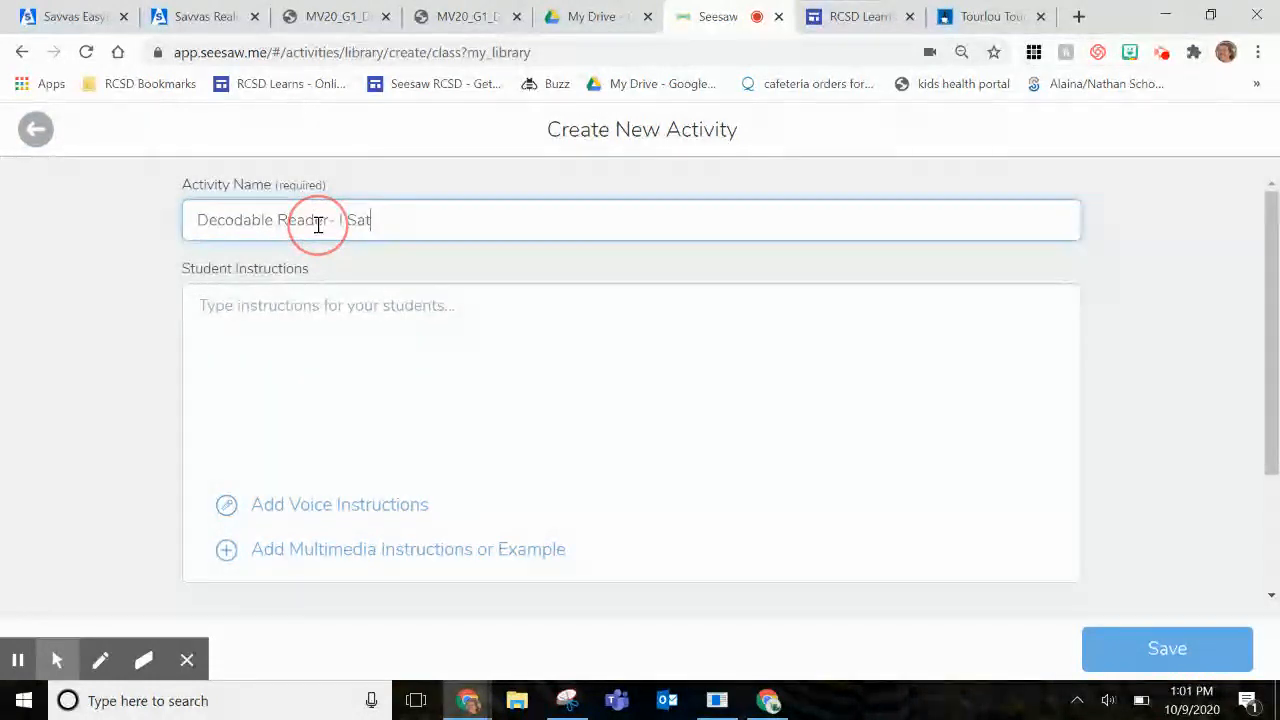
Write student instructions 1, "Watch and listen to me read the book to you.", and 2, "Click on add response :add:"
left_click(316, 326)
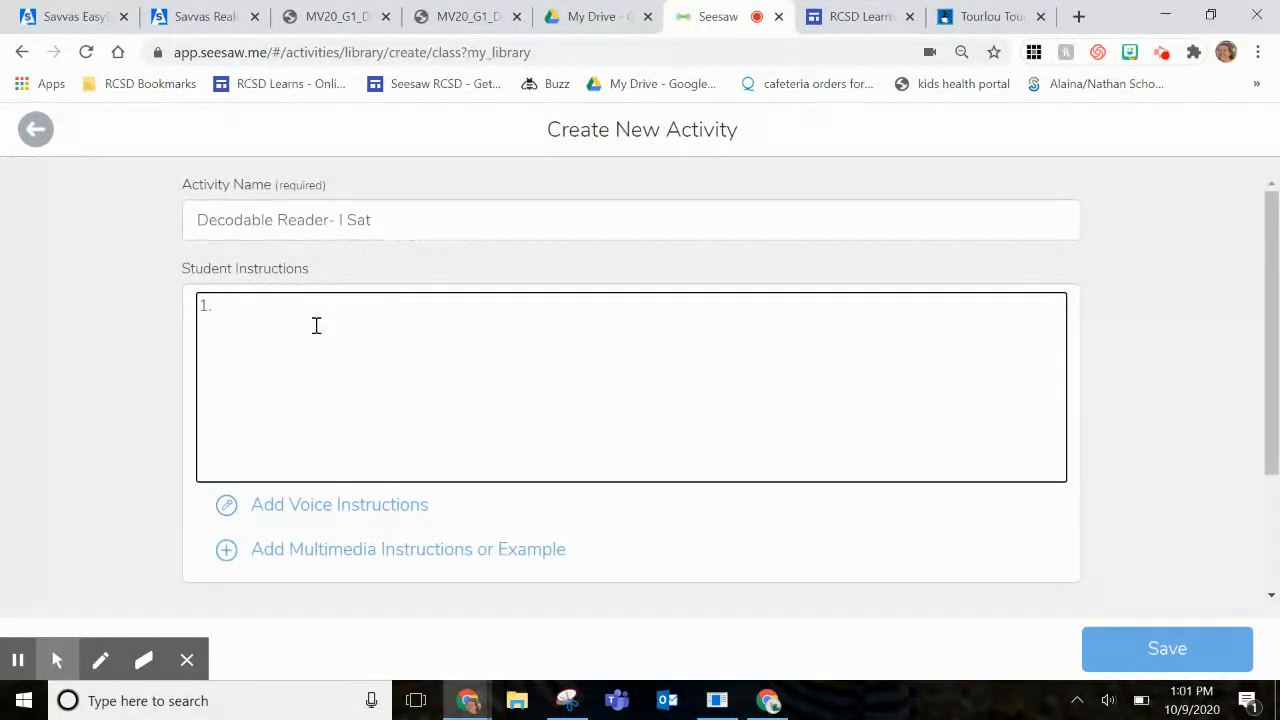
type("tch and listen to")
type(" teh b")
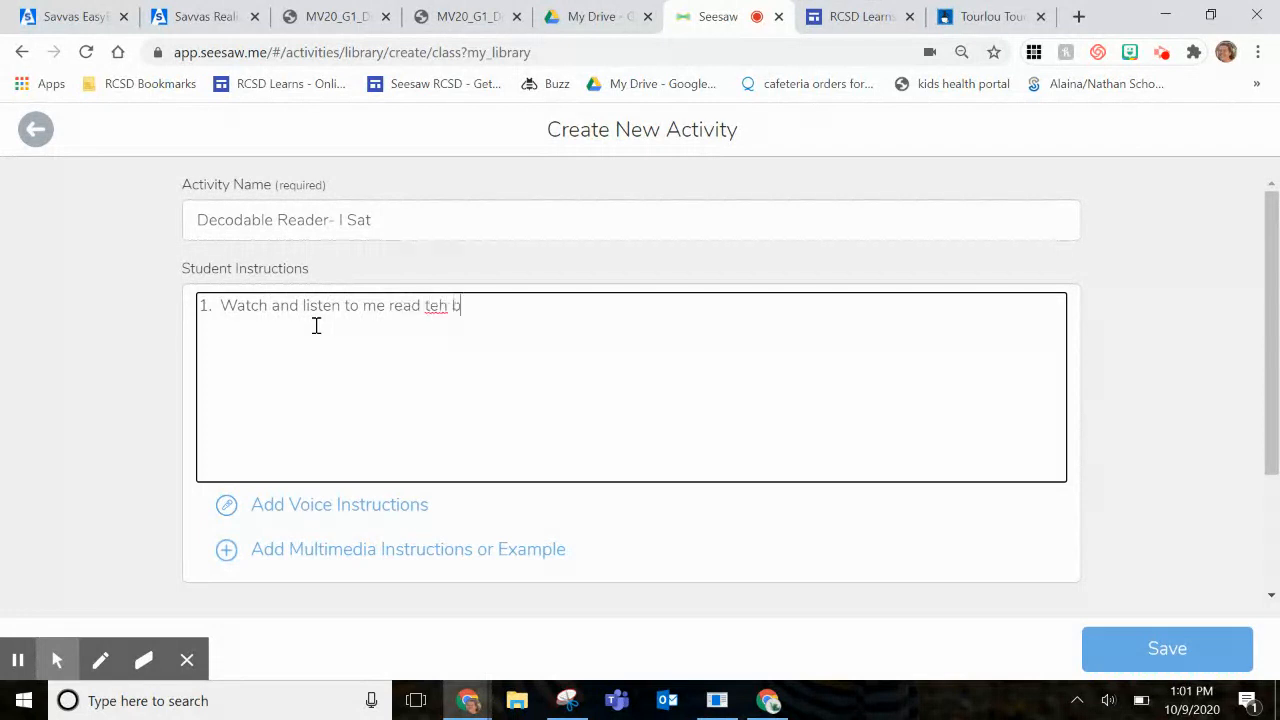
type("he ")
type(". ")
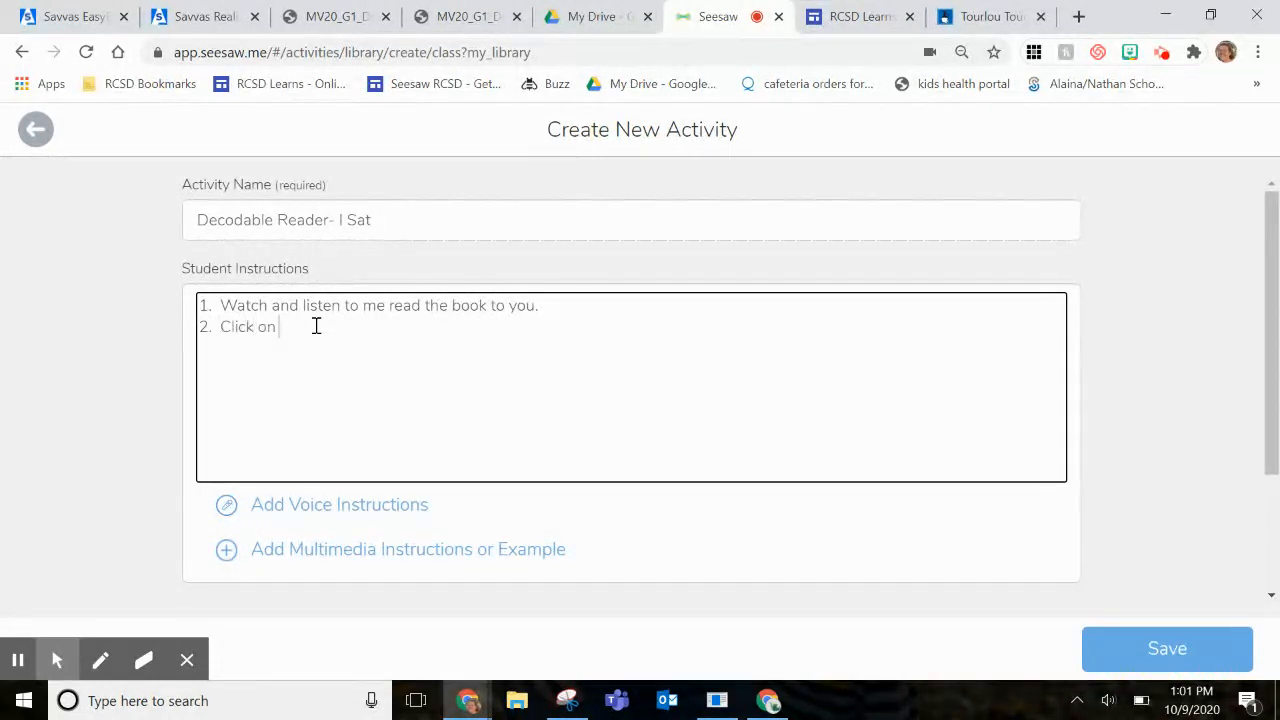
type("se ")
type(":add")
Add instruction 3, "Read the book on your own 2 times", and instruction 4, "Use the microphone tool :mic: to read the book to me"
type("Read the book on your")
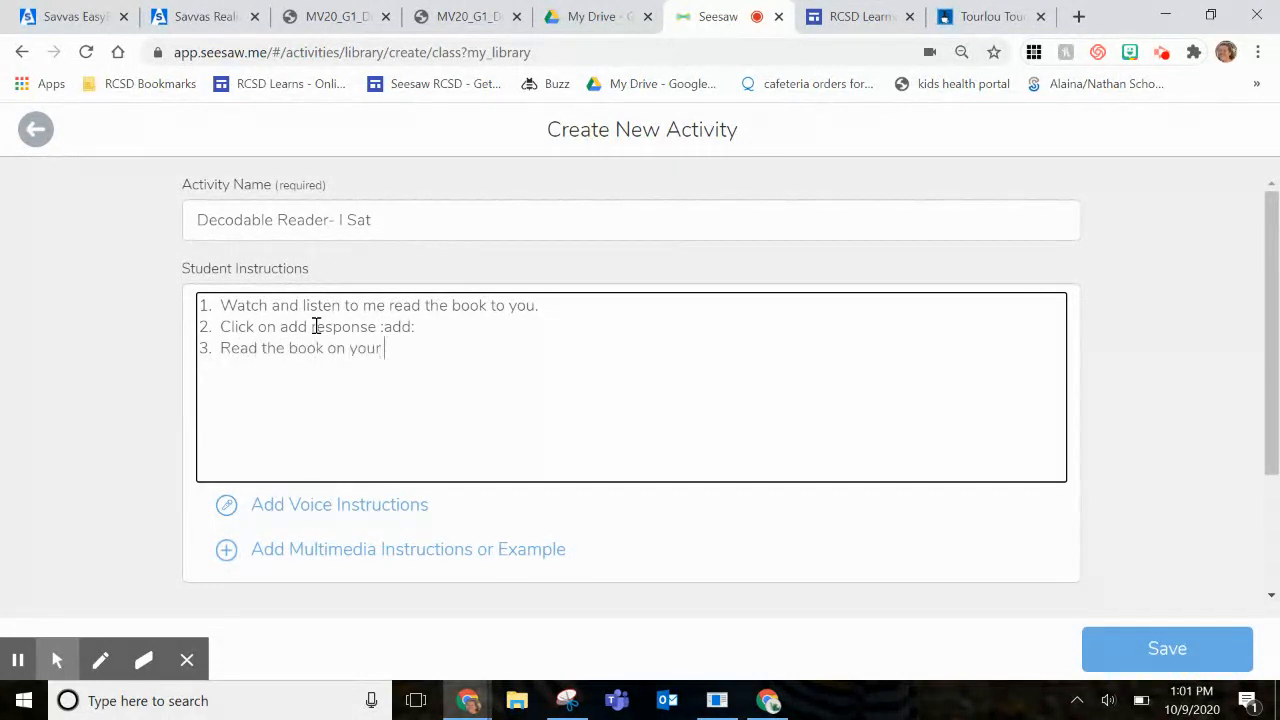
type(" own 2 ti")
type(".")
type(" Use the ")
type("micropo")
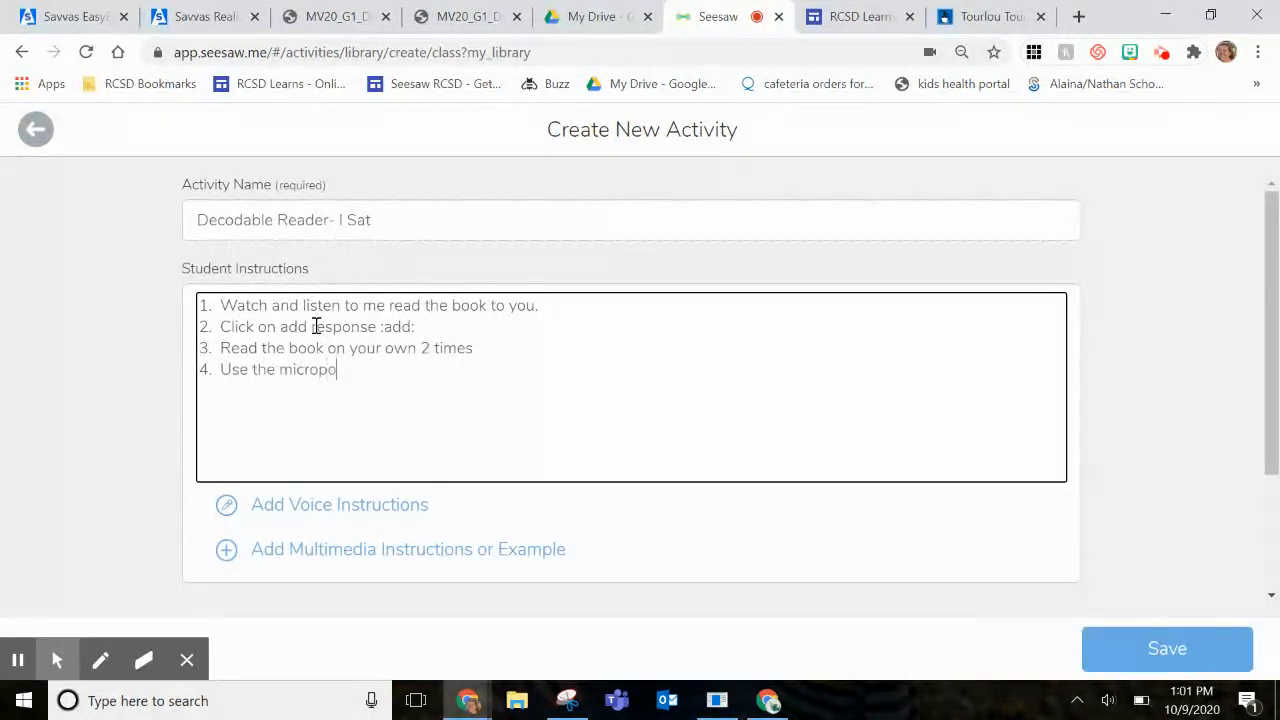
type("one tool")
type("to read the ")
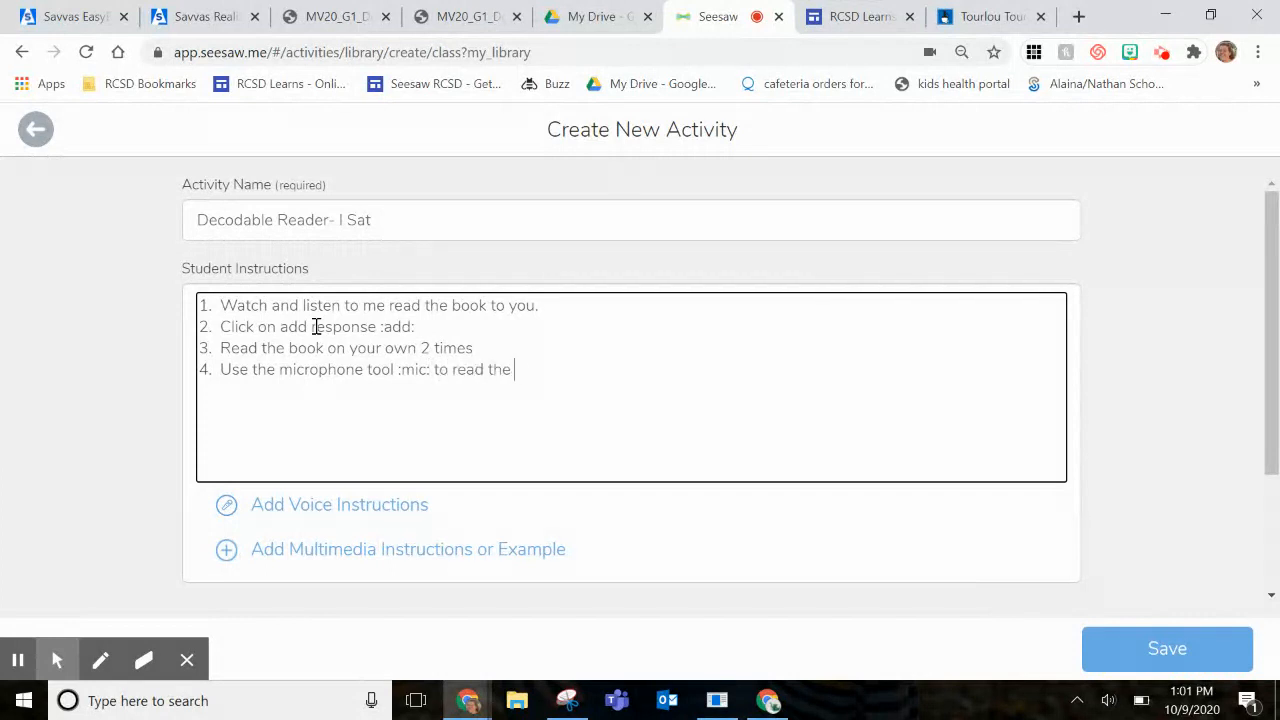
type("book to me 5.  ")
Complete student instruction 5 with "Click on the green check :check: to turn in your assignment."
type("Click on the green check :check:")
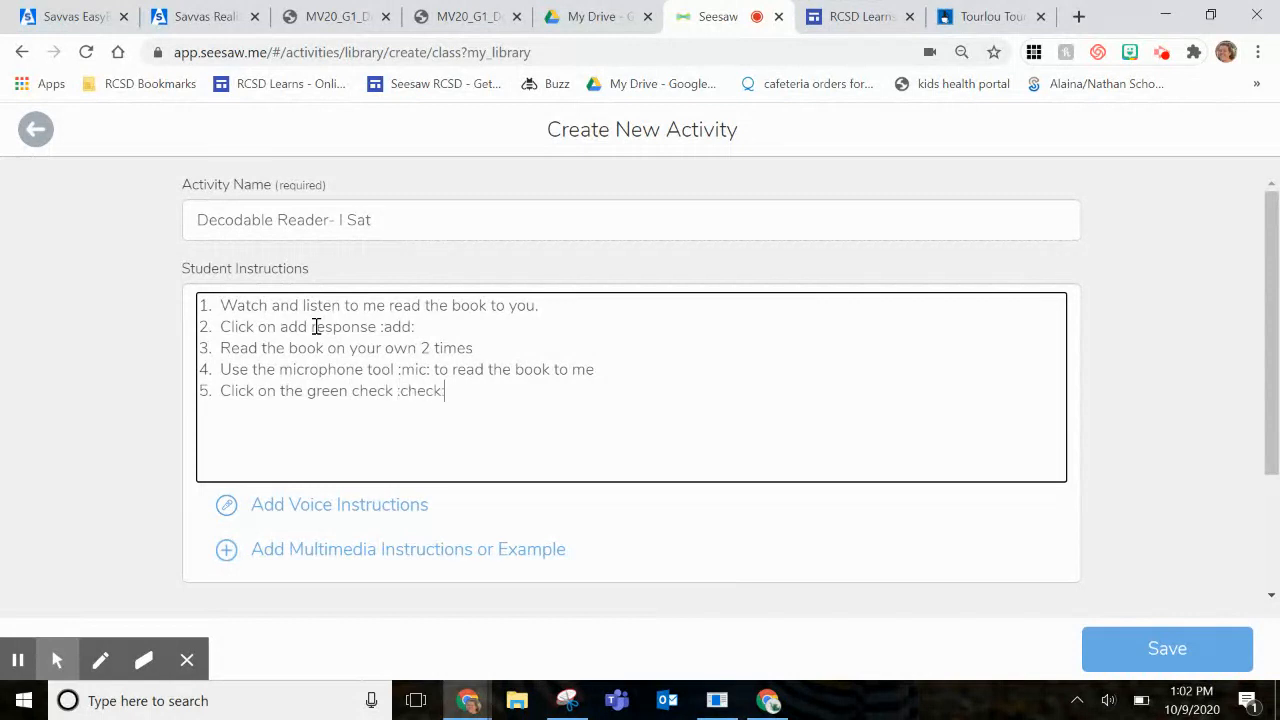
type(" to turn in yo")
key("BackSpace")
key("BackSpace")
key("BackSpace")
key("BackSpace")
type("assignment.")
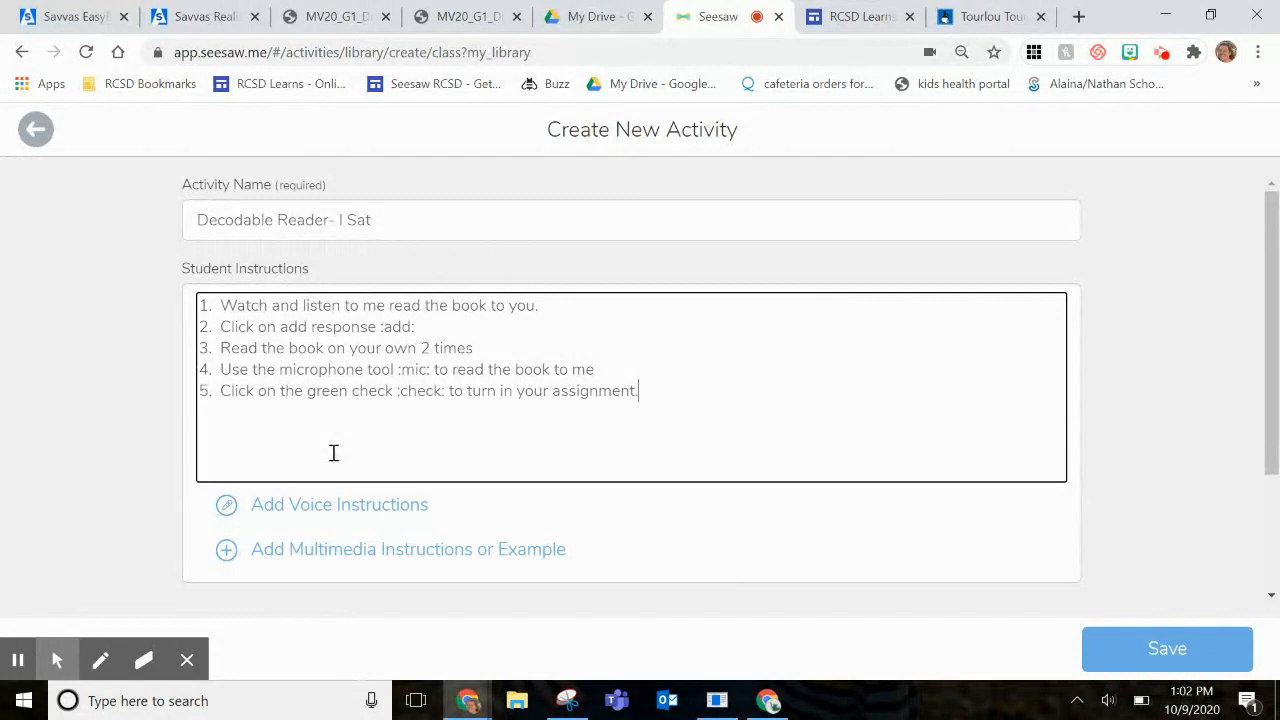
Attach MV20_G1_Decodable_Reader_02_I_Sat_Booklet_web.pdf from the computer's Desktop as the activity's multimedia instructions or example
left_click(328, 565)
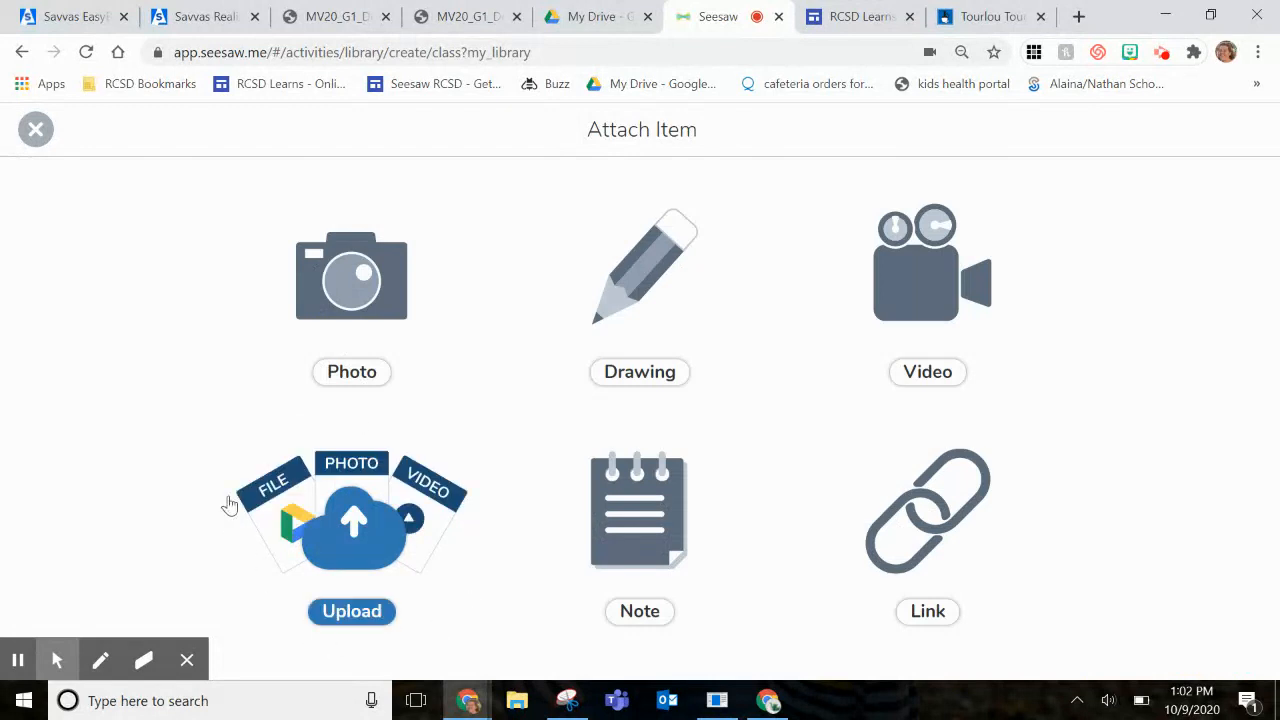
left_click(366, 531)
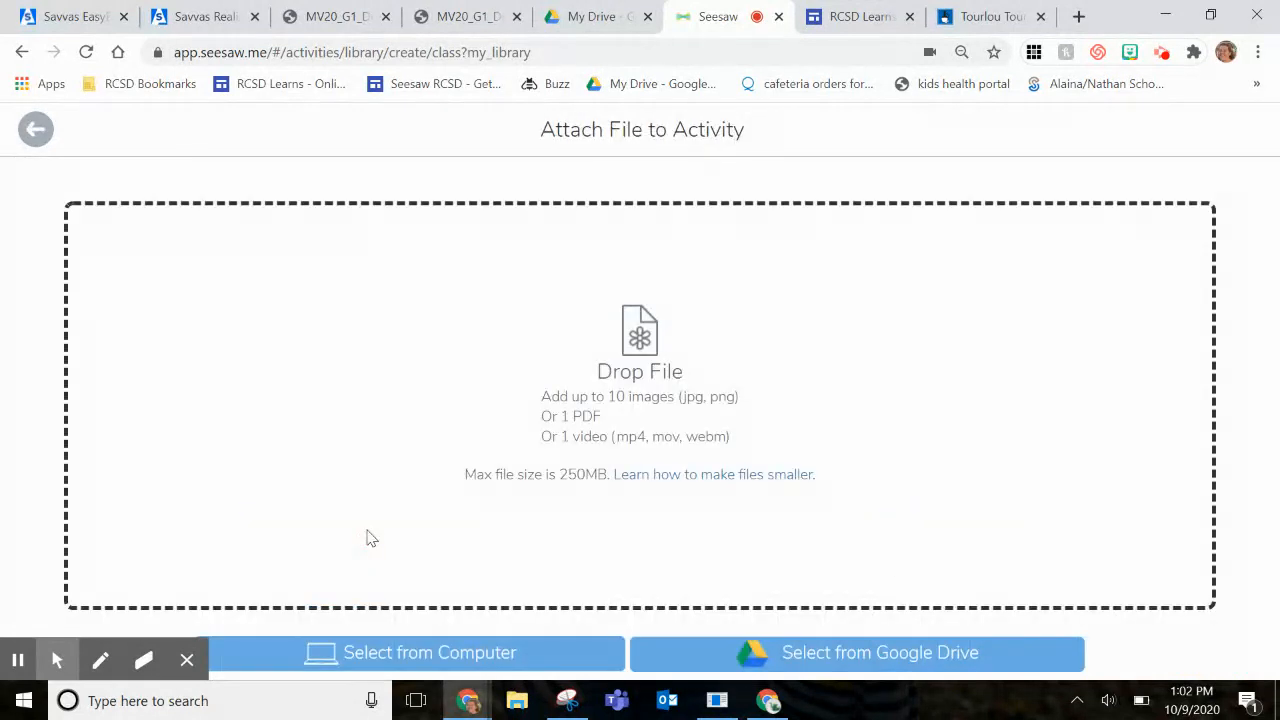
left_click(432, 656)
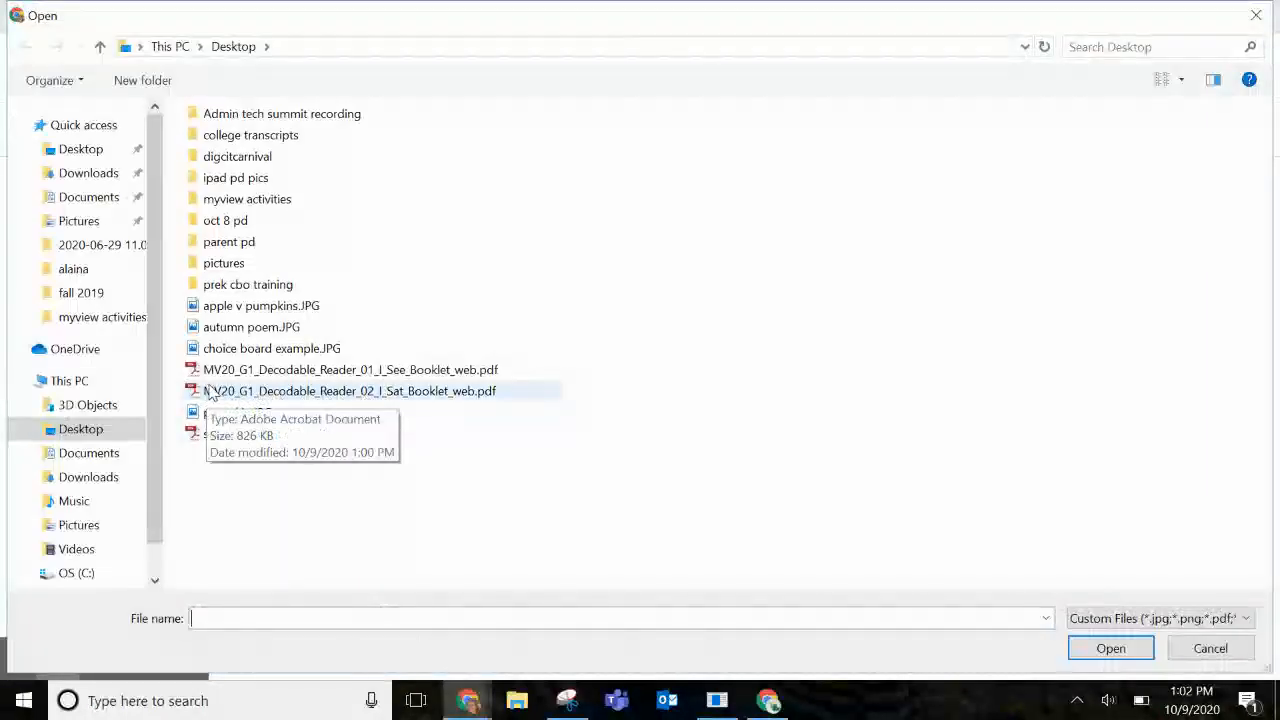
left_click(370, 395)
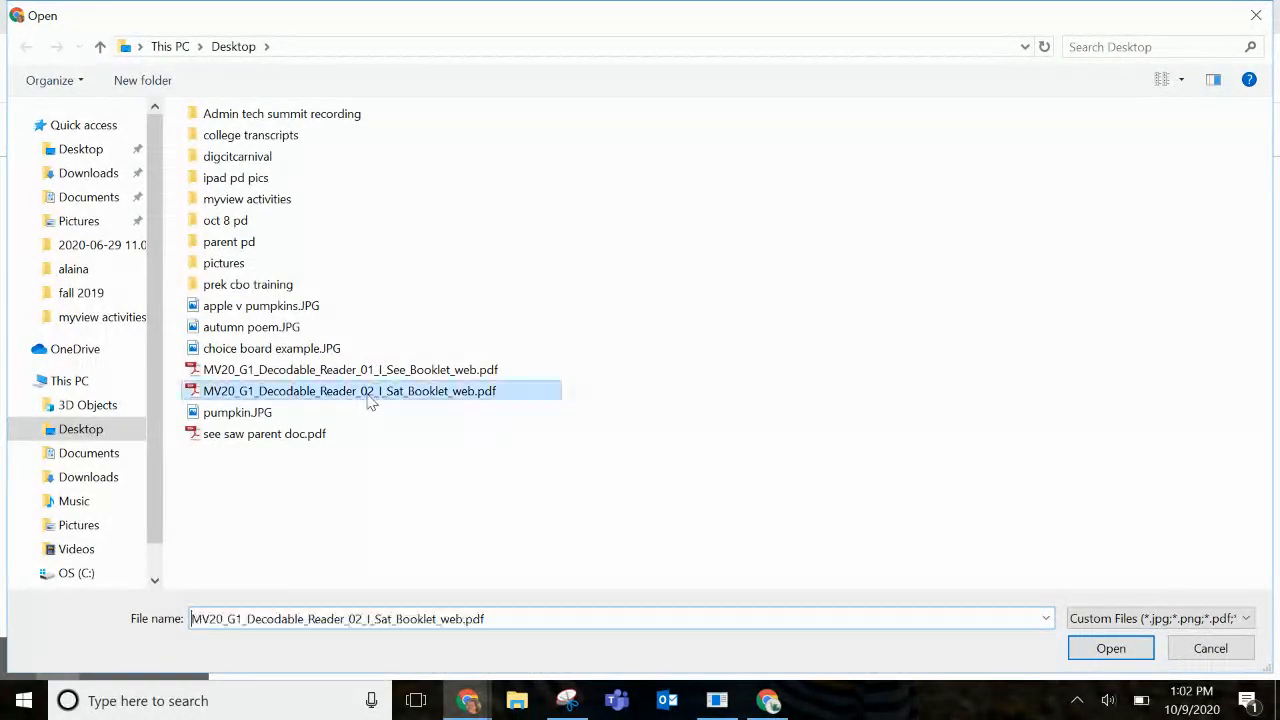
left_click(1102, 649)
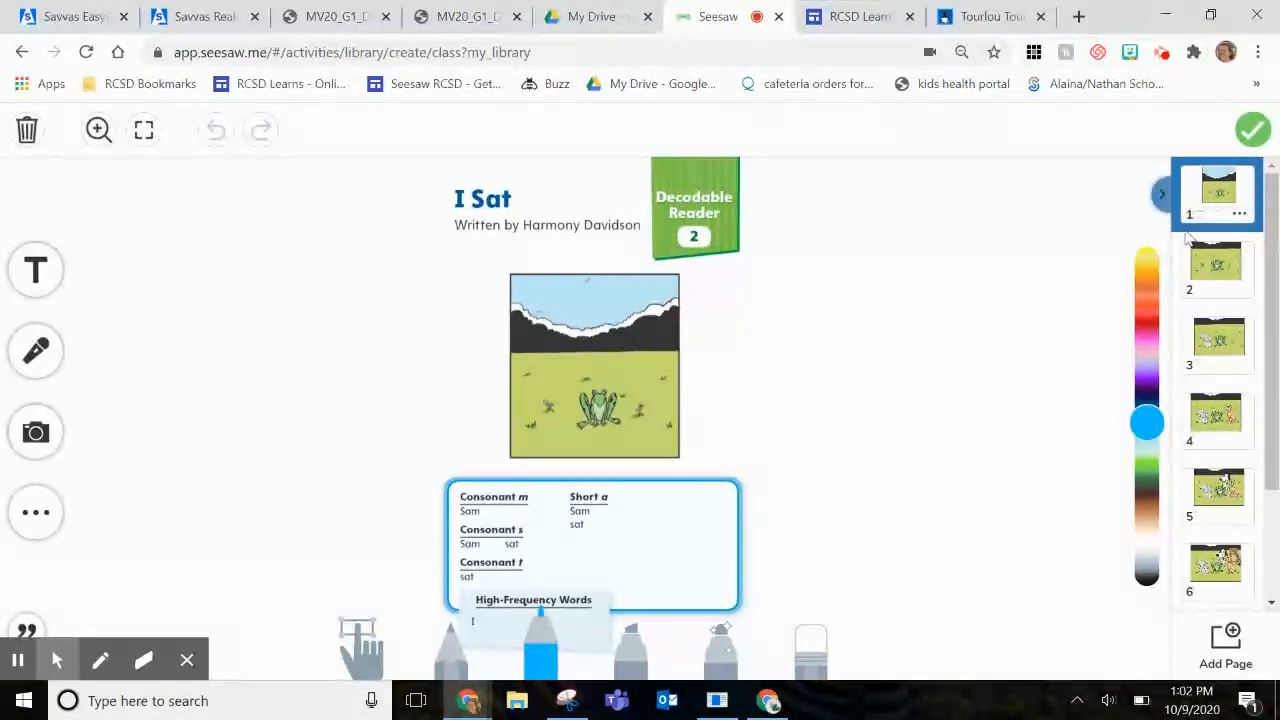
Look through pages 2 to 6 of the uploaded I Sat booklet and return to page 1
left_click(1243, 298)
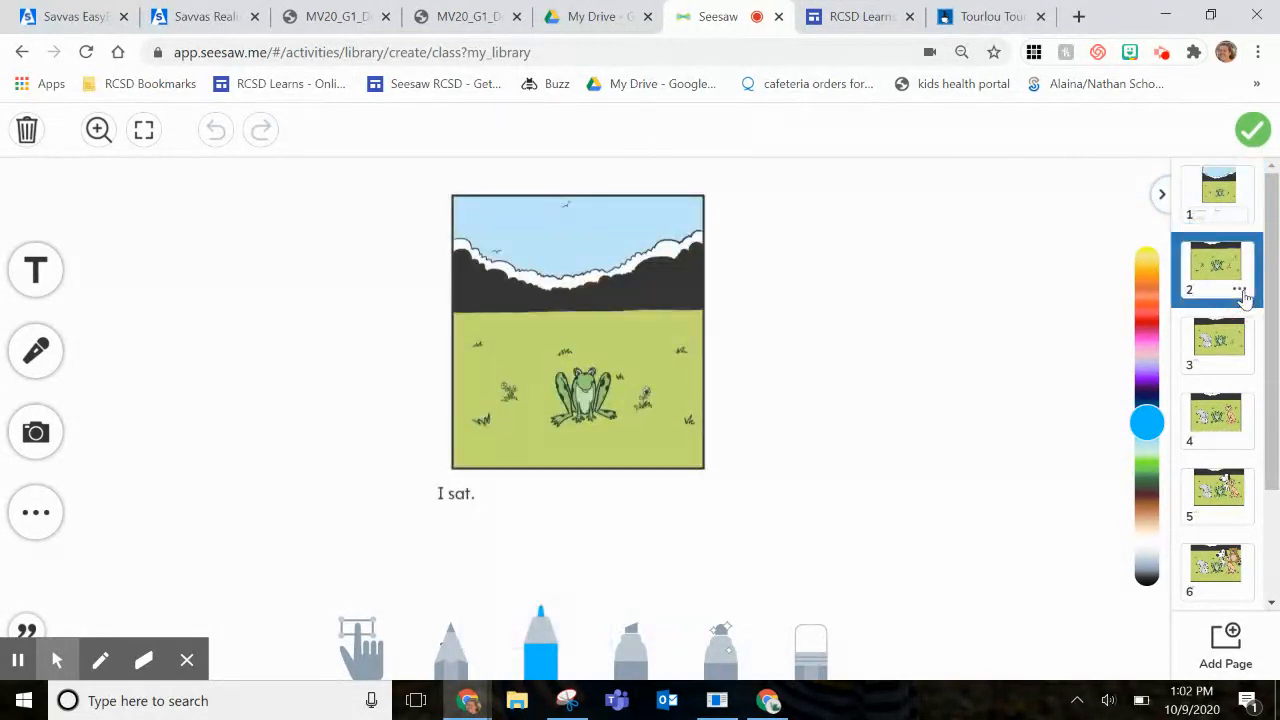
left_click(1232, 366)
left_click(1218, 418)
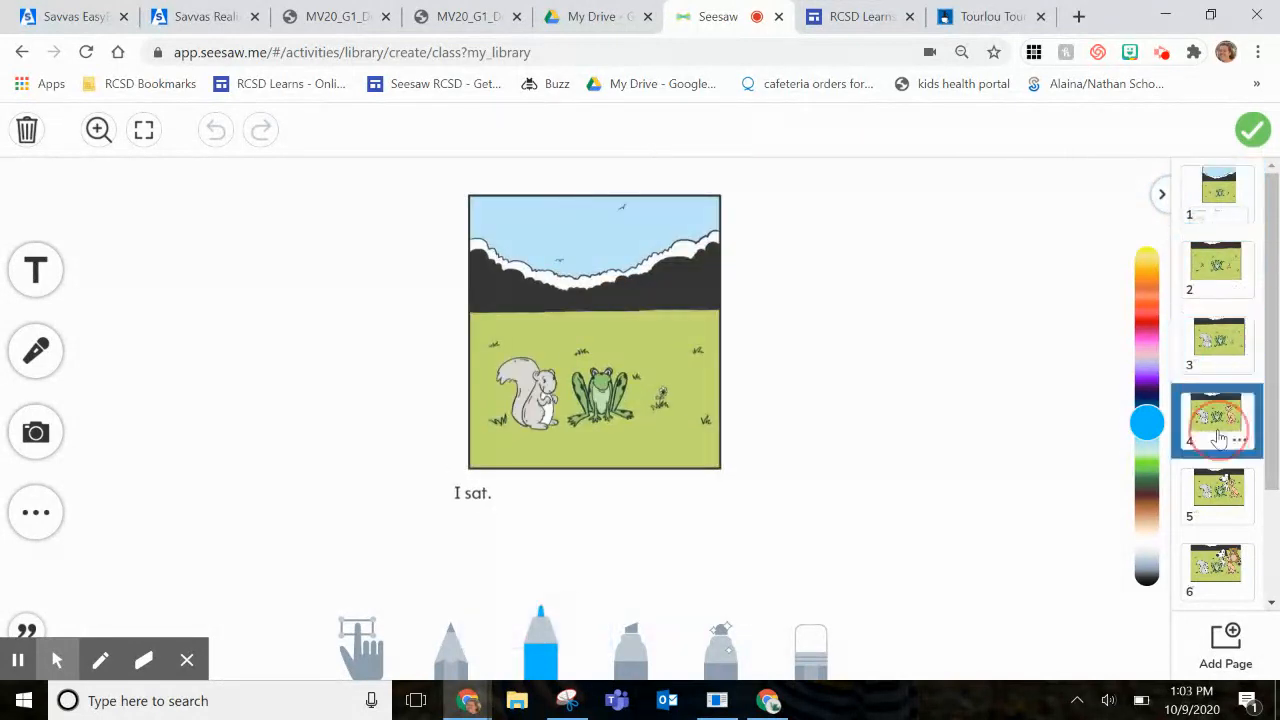
left_click(1207, 500)
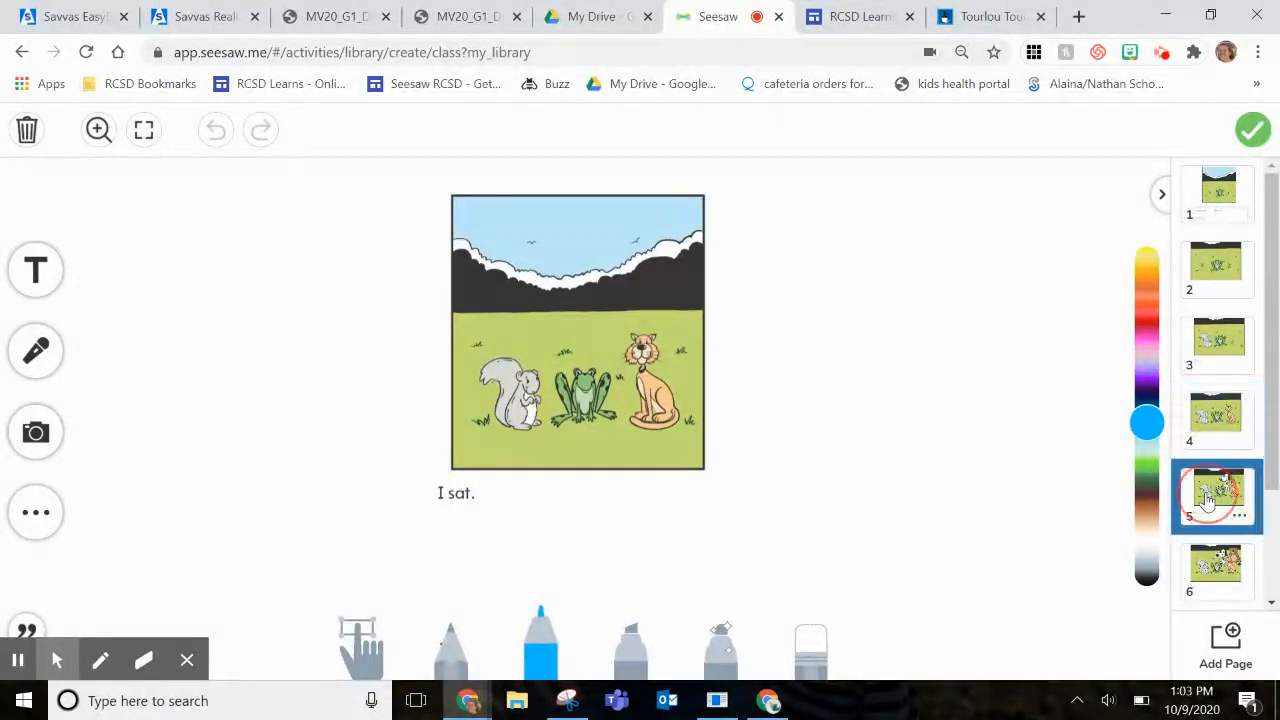
left_click(1211, 566)
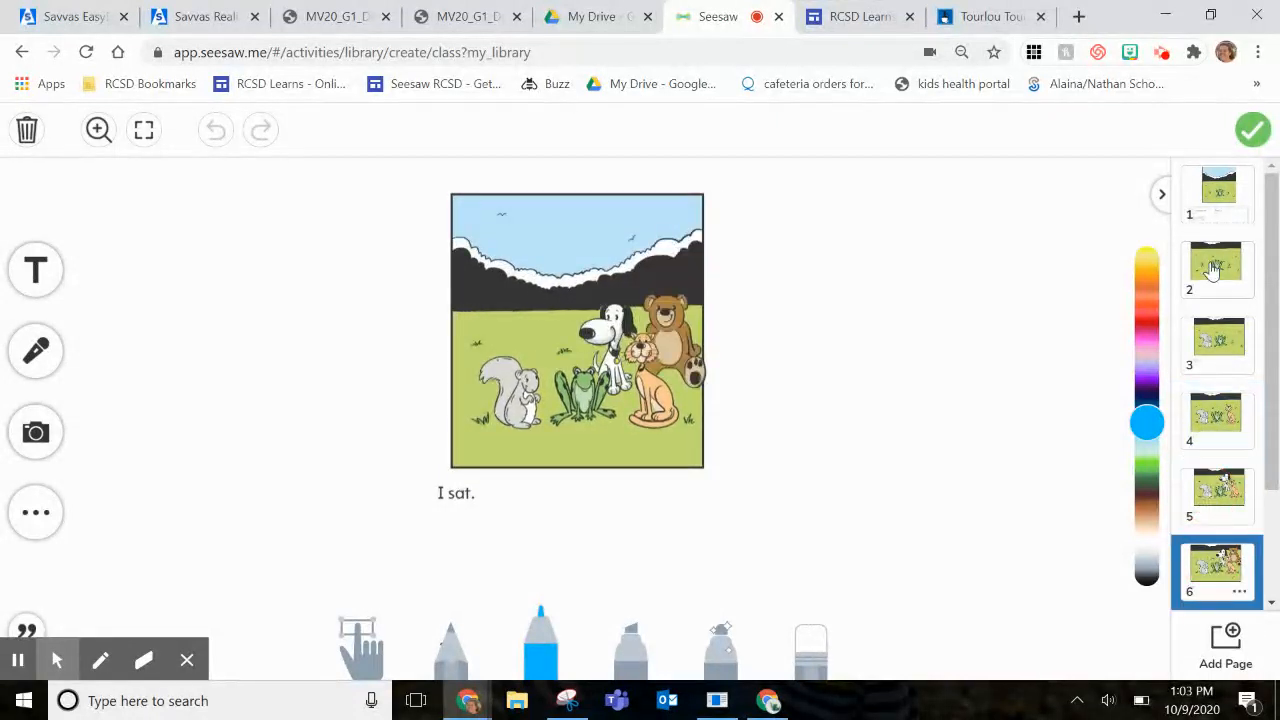
left_click(1218, 192)
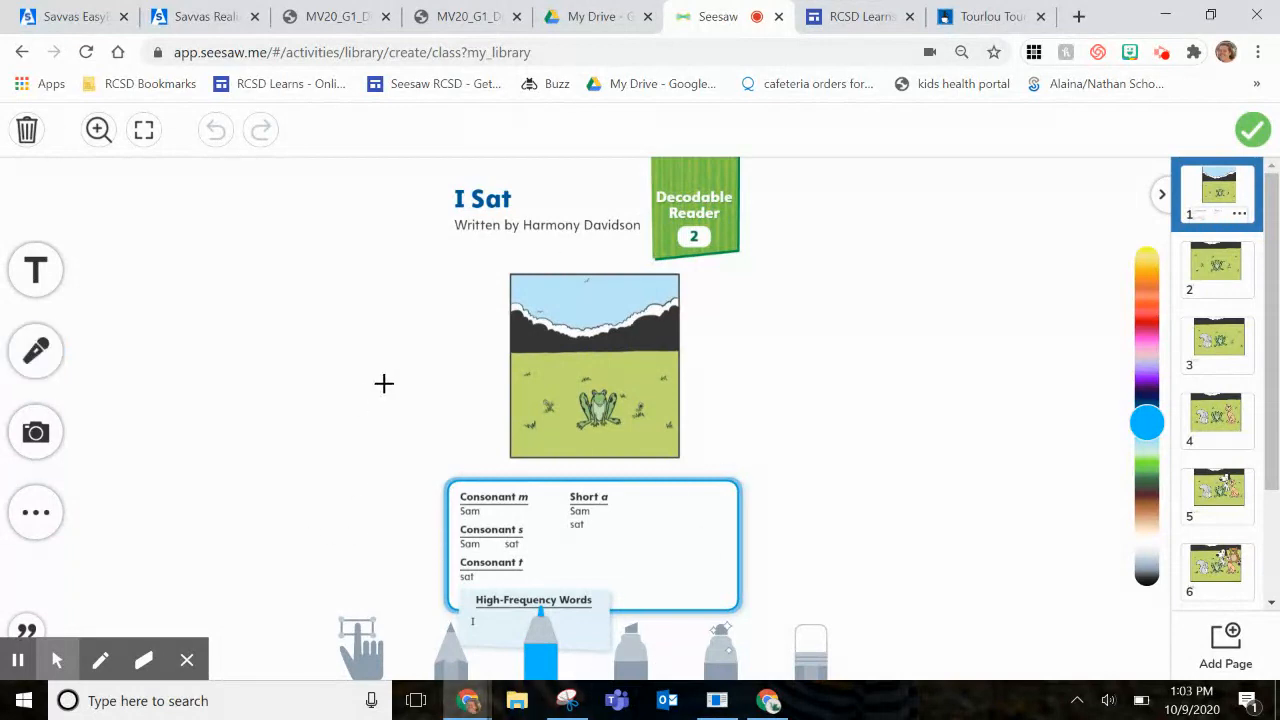
Start a voice recording and highlight in yellow page 1's title, "Sam" under Consonant m, and the Short a words
left_click(33, 349)
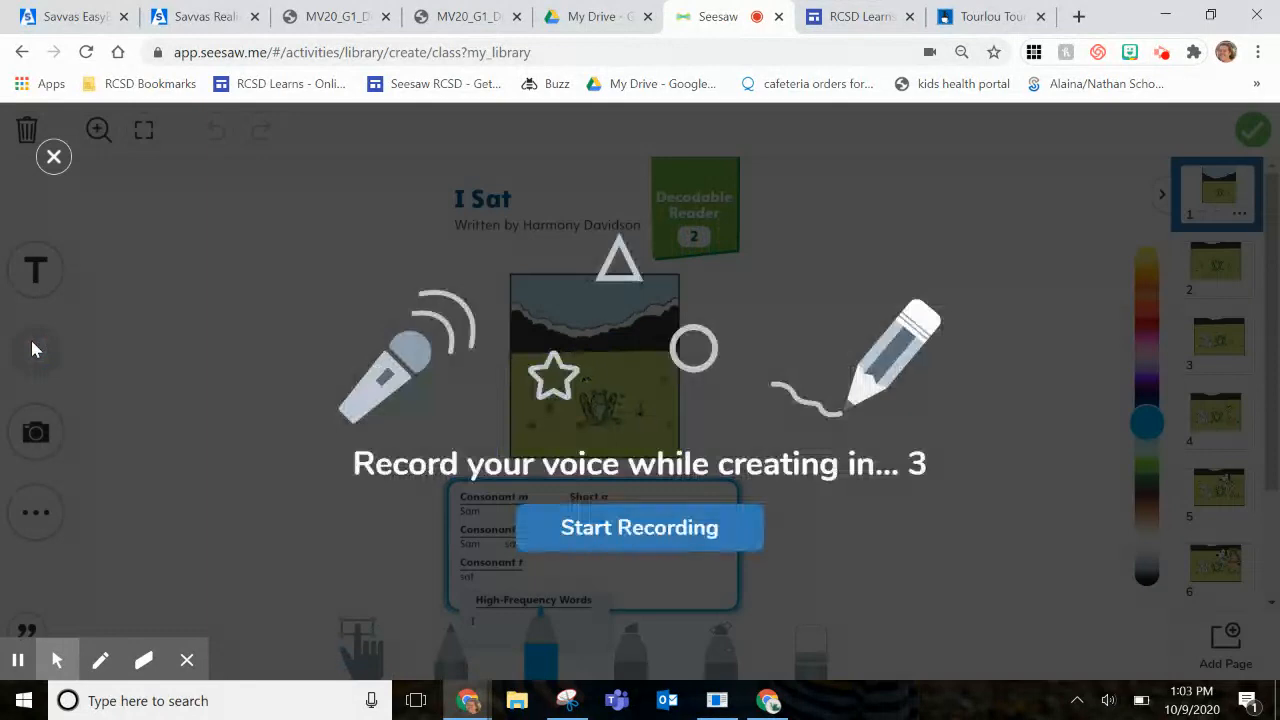
left_click(615, 540)
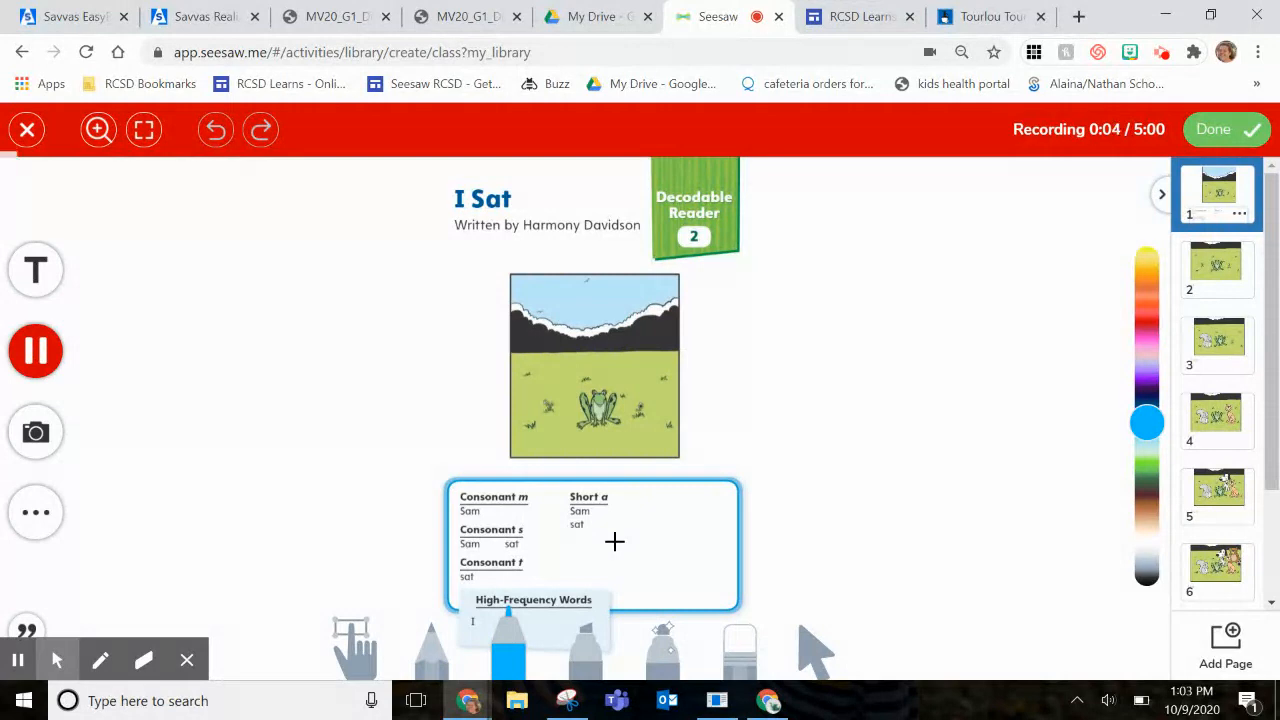
left_click(588, 640)
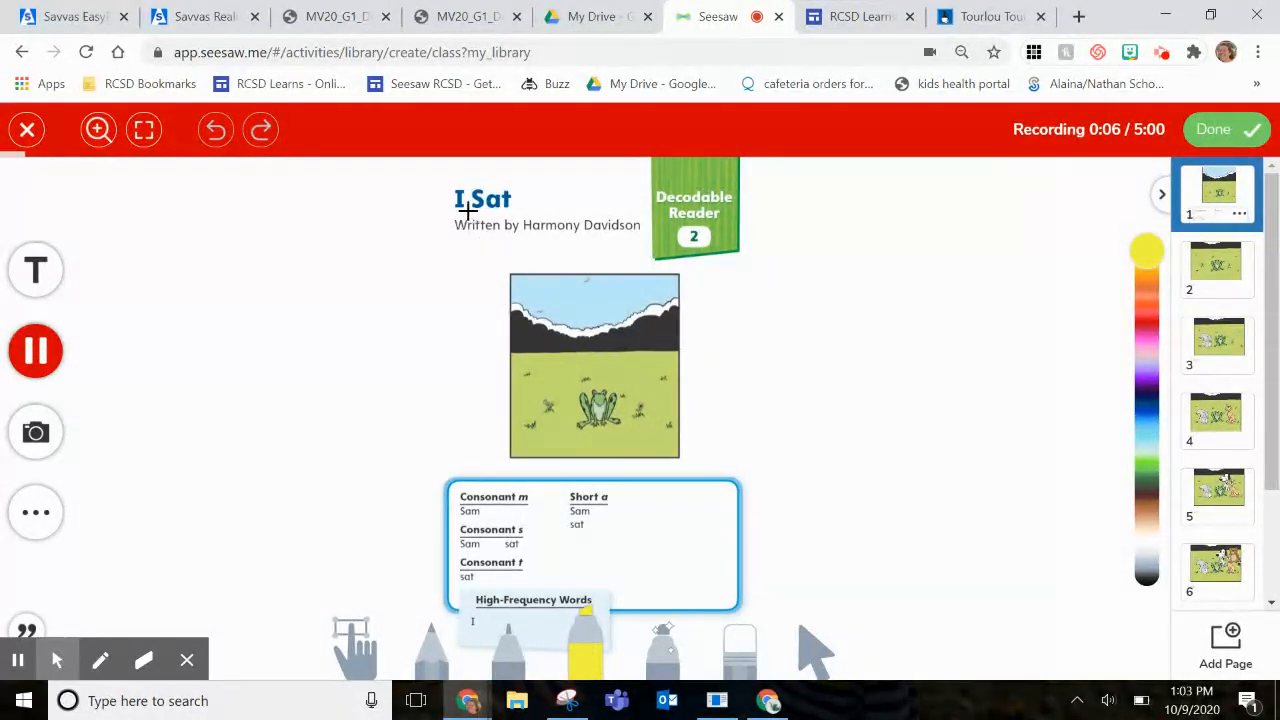
left_click_drag(440, 196, 535, 194)
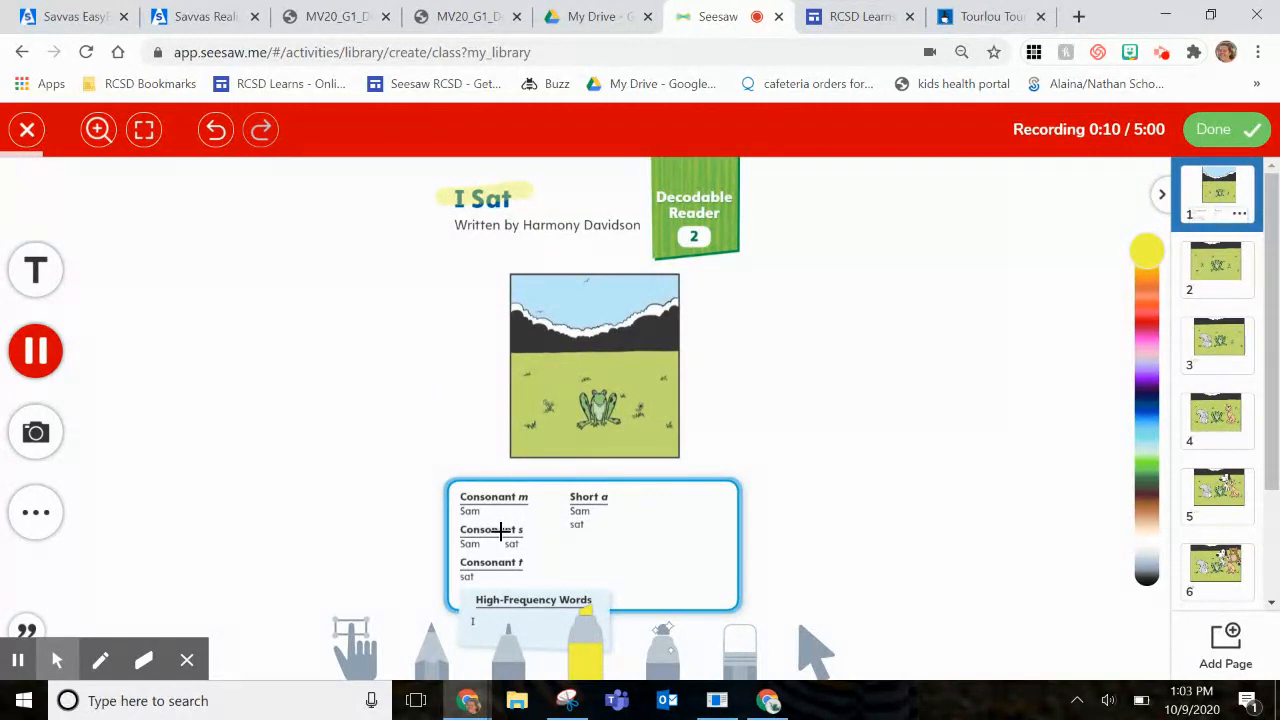
left_click_drag(455, 510, 525, 510)
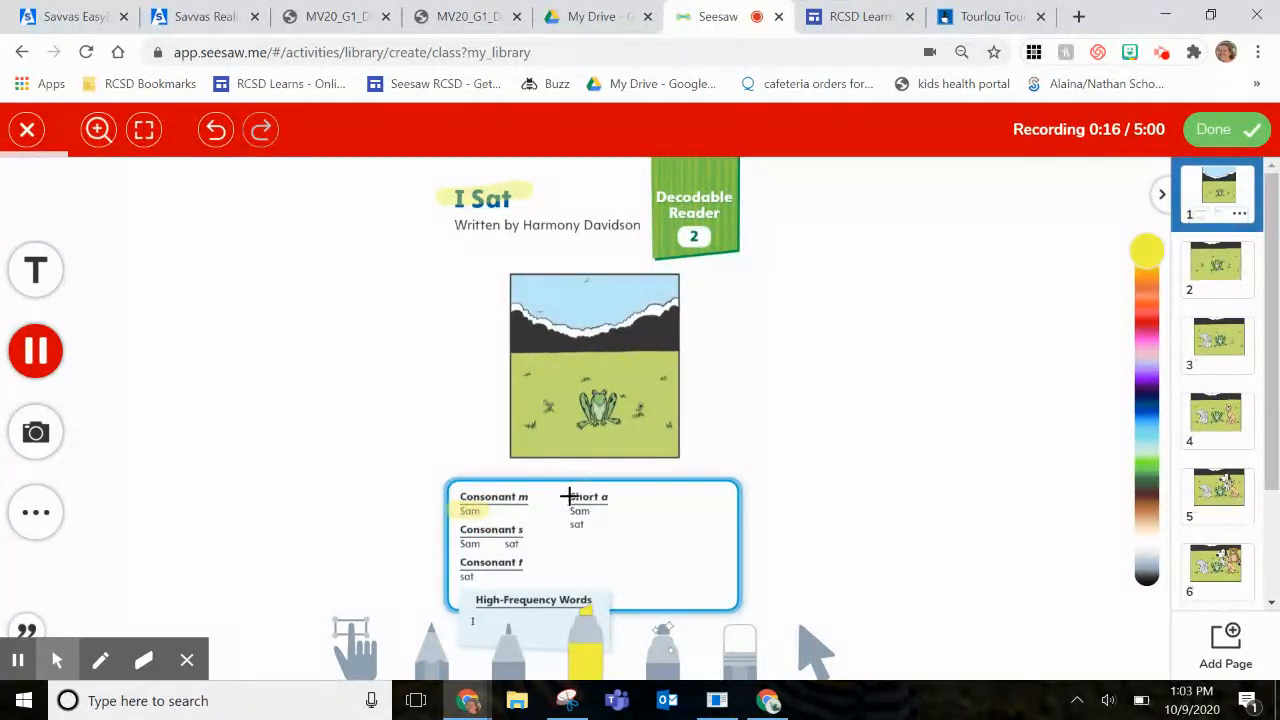
mouse_move(555, 508)
left_mouse_down()
mouse_move(591, 505)
mouse_move(603, 510)
mouse_move(586, 520)
mouse_move(605, 522)
left_mouse_up()
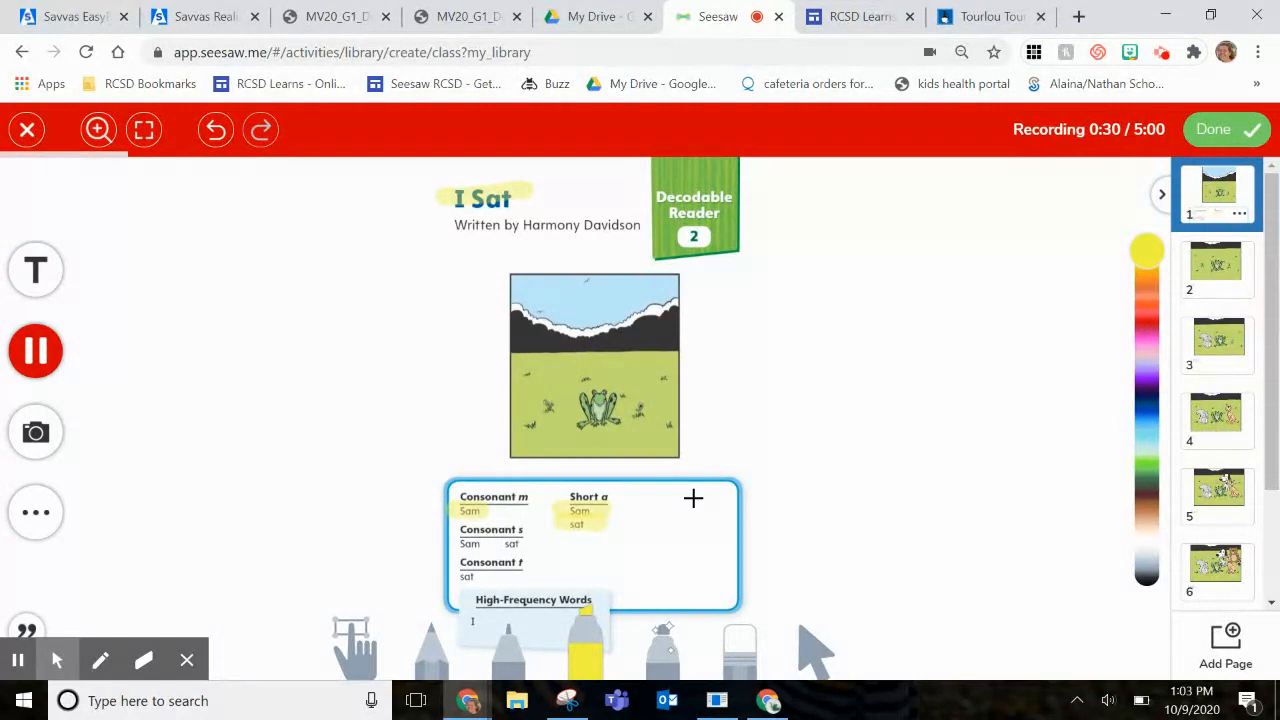
Continue the recording through pages 2, 3 and 4, highlighting "I sat." in yellow on each page
left_click(1216, 272)
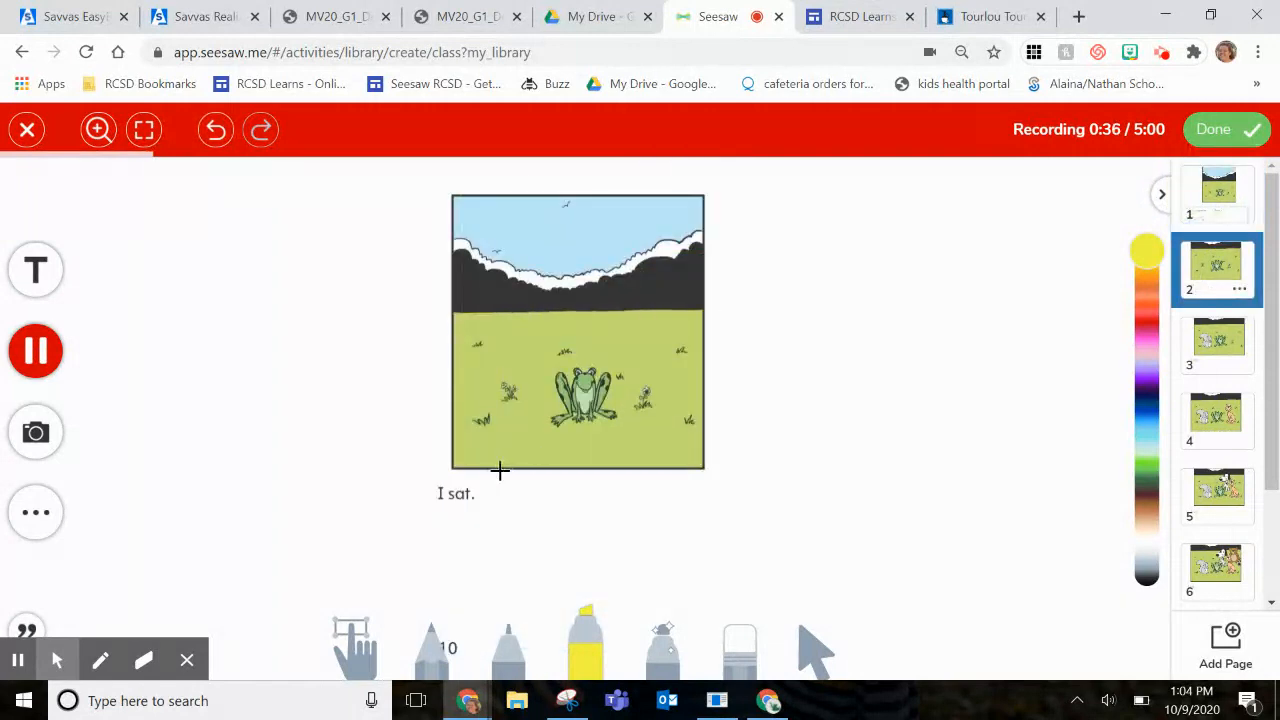
left_click_drag(426, 496, 483, 495)
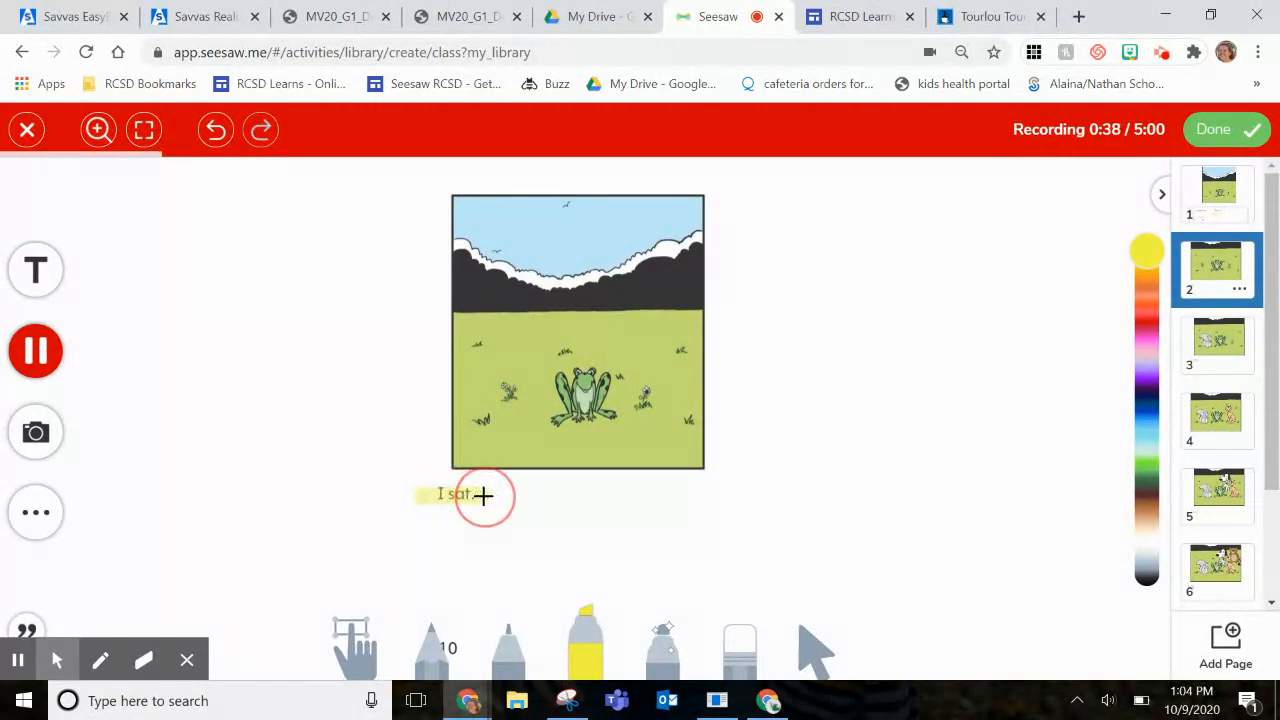
left_click(1222, 350)
left_click(440, 493)
left_click_drag(440, 493, 501, 493)
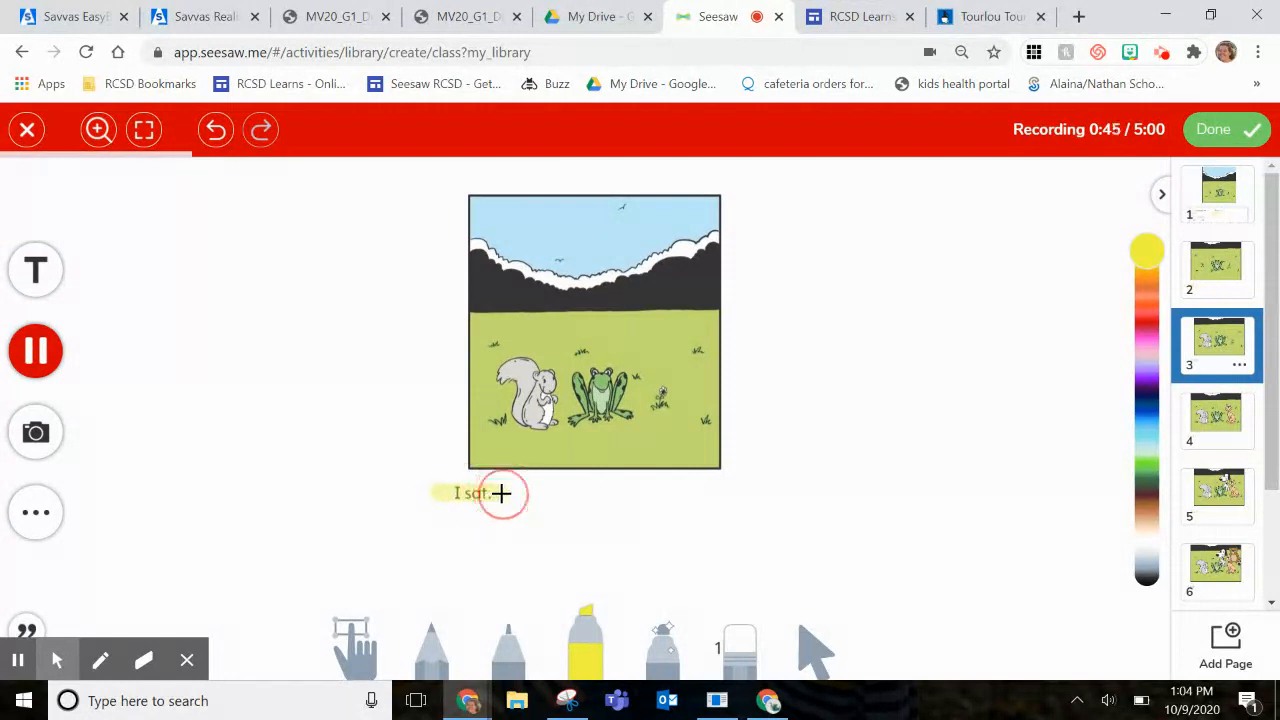
left_click(1233, 424)
left_click_drag(420, 490, 478, 489)
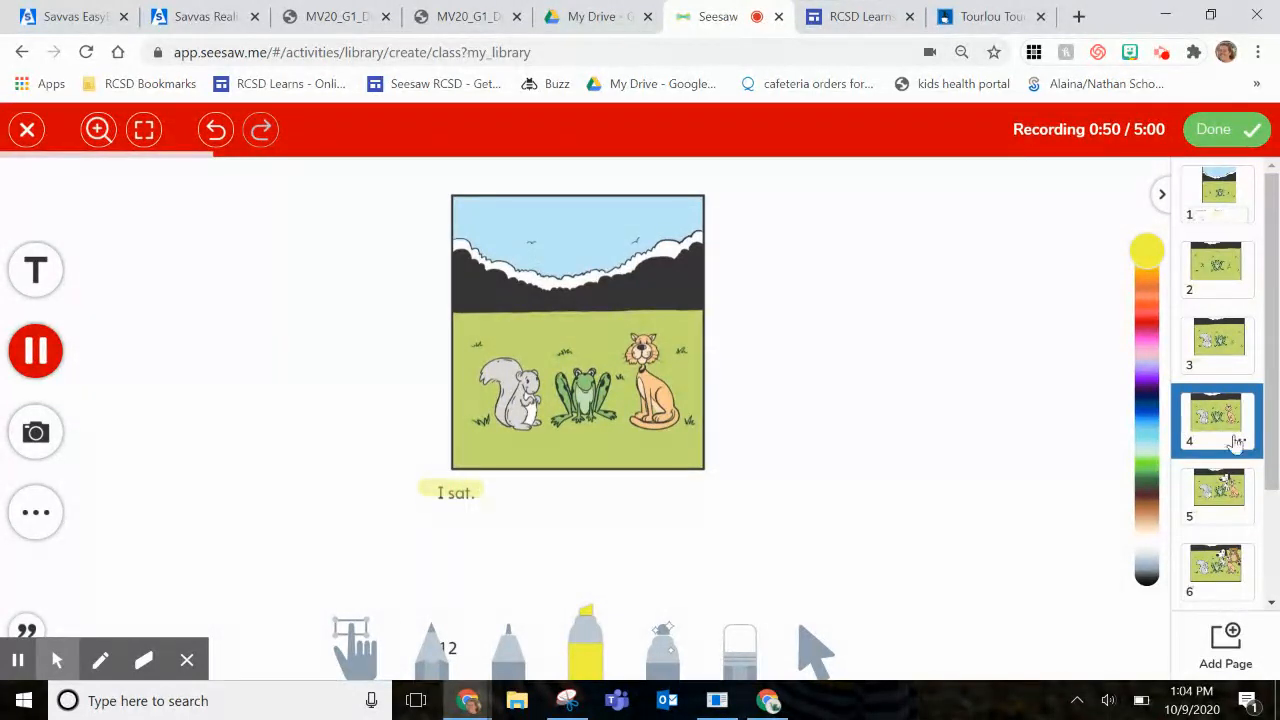
Highlight "I sat." on pages 5, 6 and 7 and "Sam sat." on page 8 in yellow while recording
left_click(1240, 510)
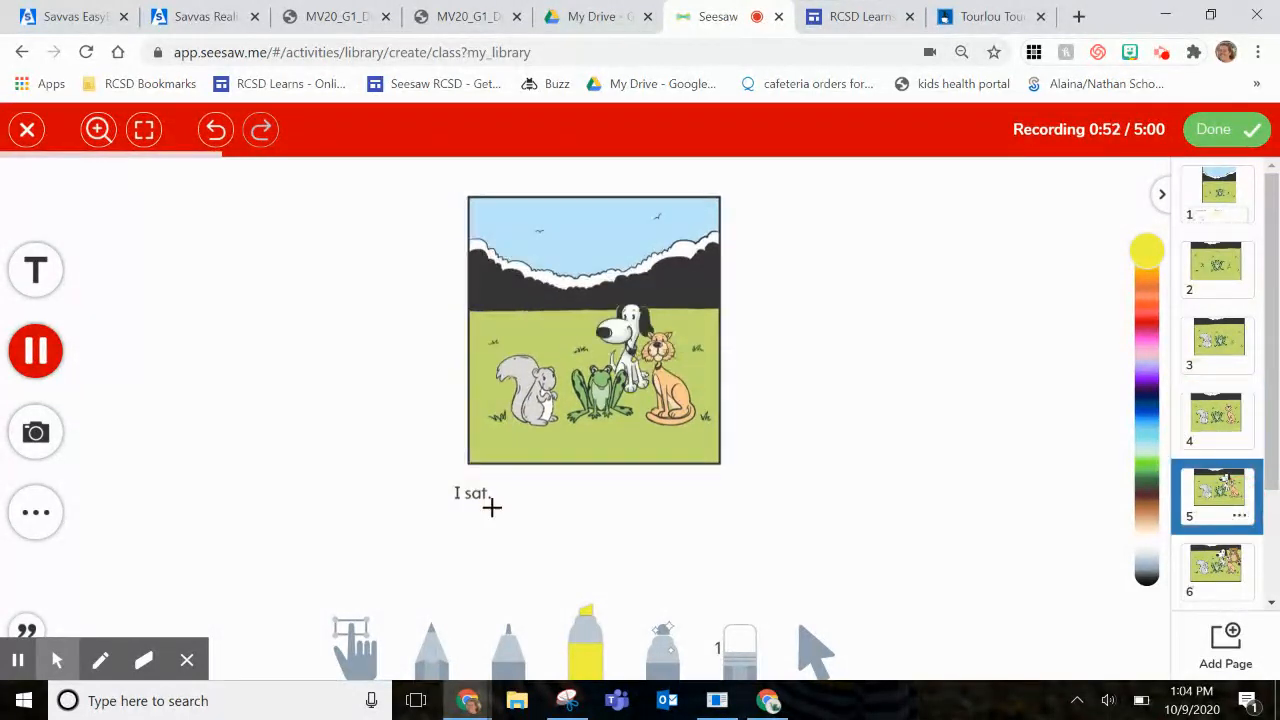
left_click_drag(449, 491, 500, 491)
left_click(1196, 562)
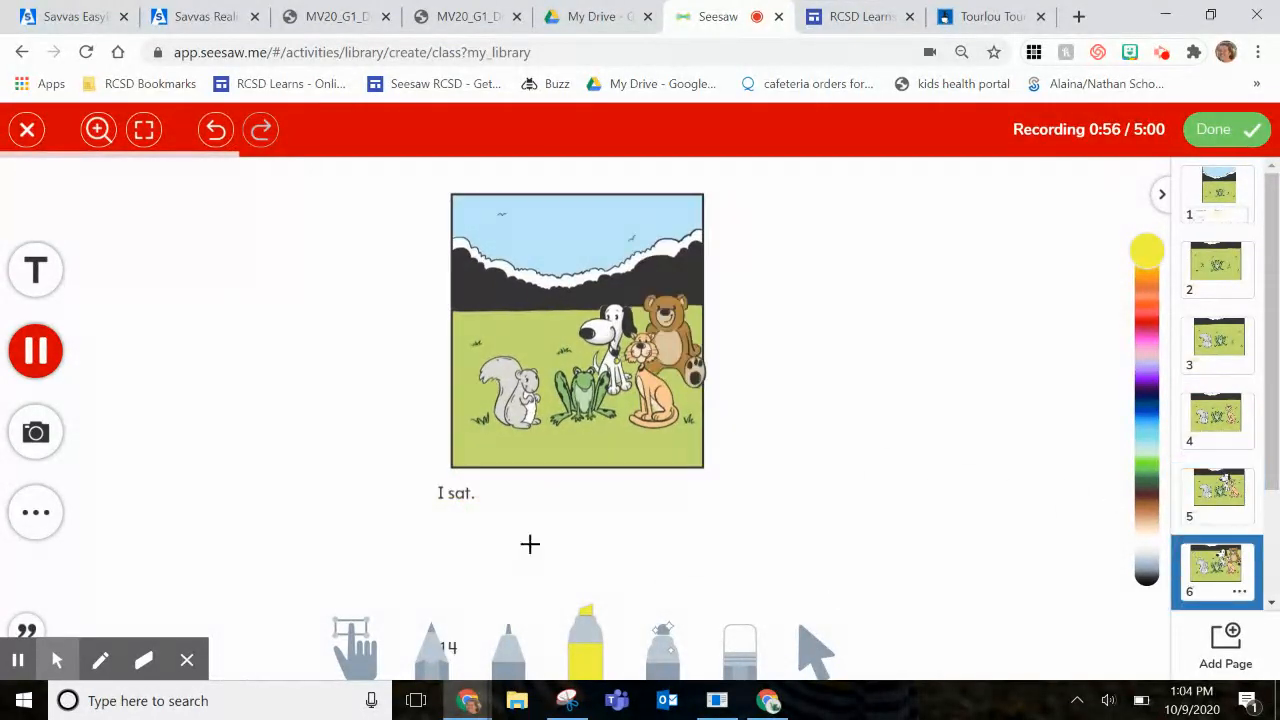
left_click_drag(419, 494, 490, 491)
scroll(1200, 537, "down", 3)
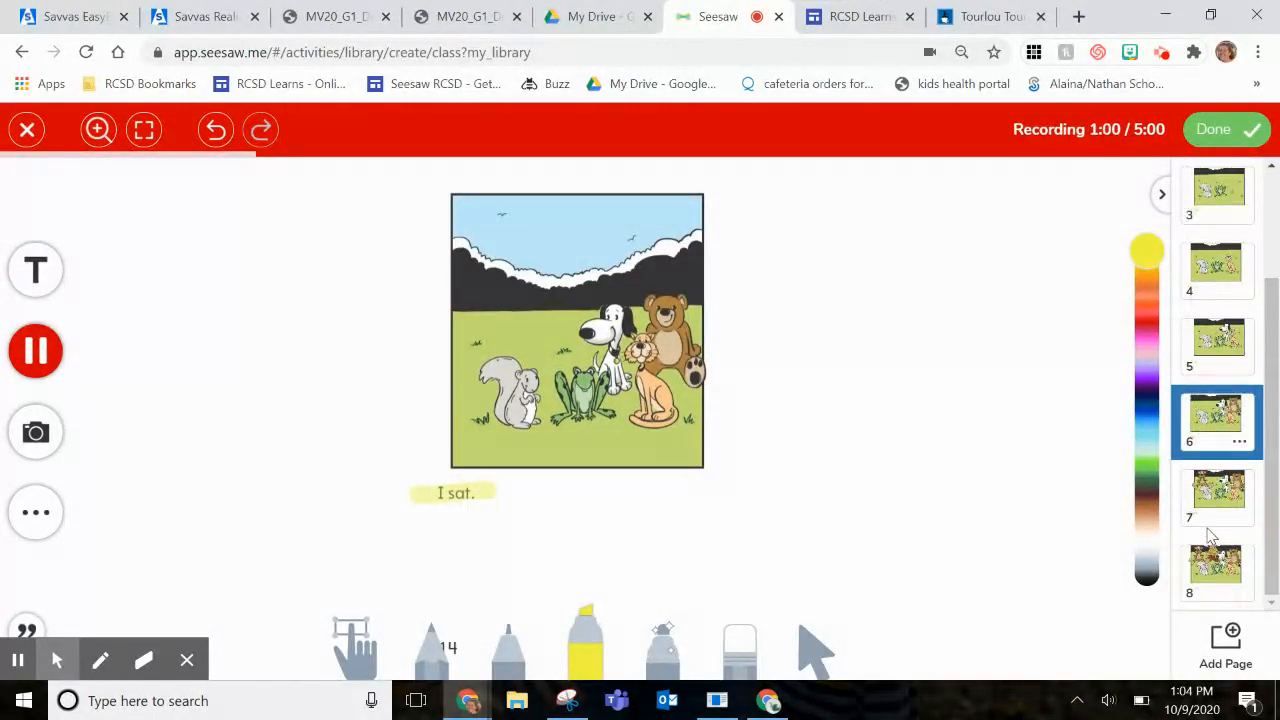
left_click(1211, 522)
left_click_drag(436, 486, 494, 486)
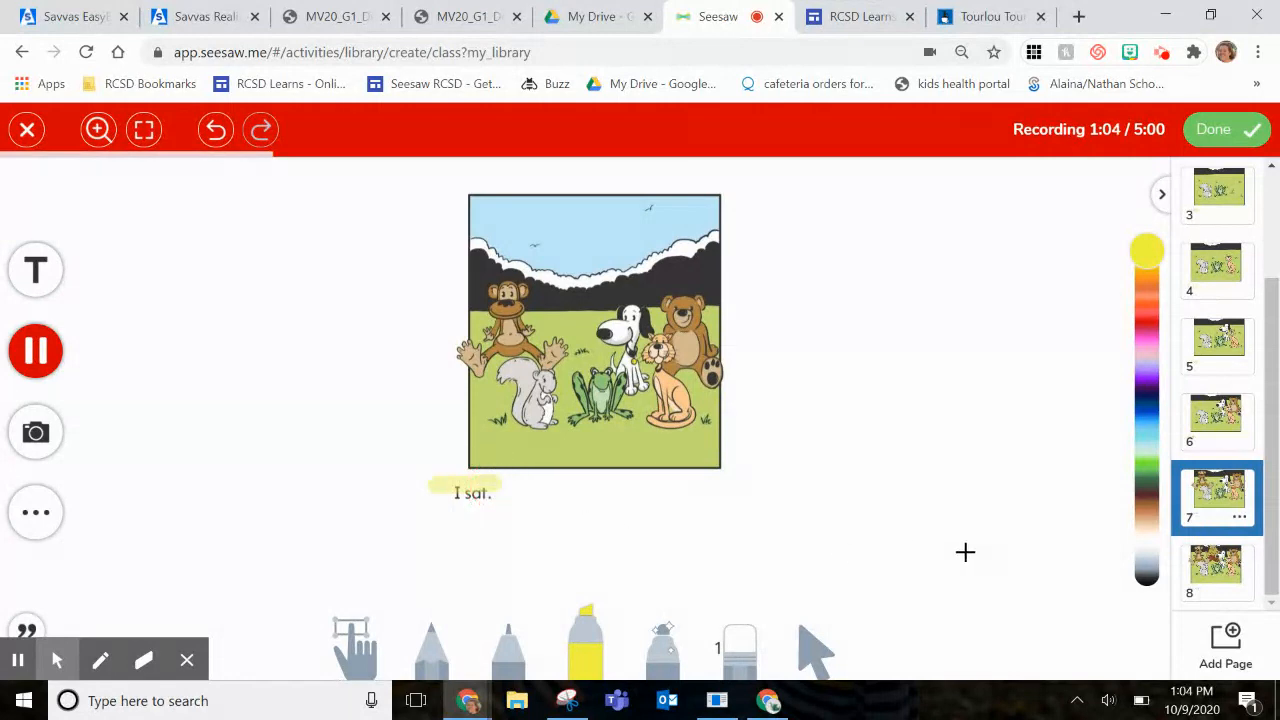
left_click(1201, 578)
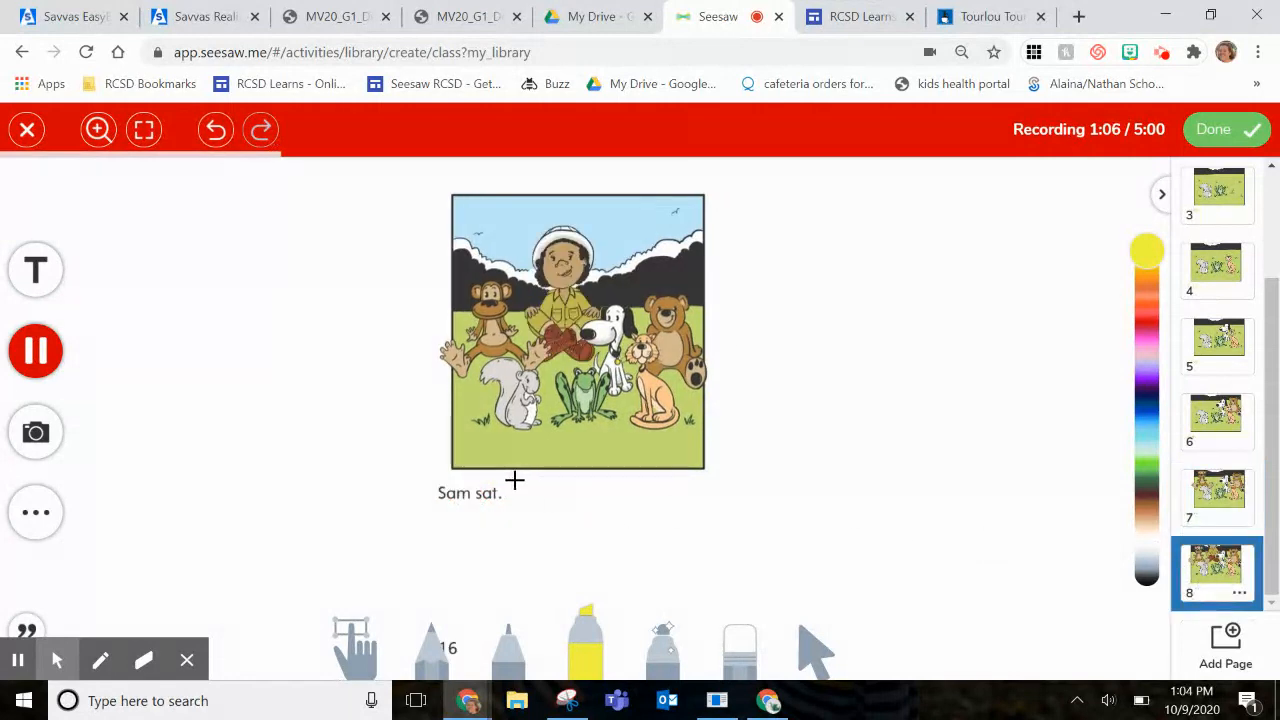
left_click_drag(405, 491, 540, 490)
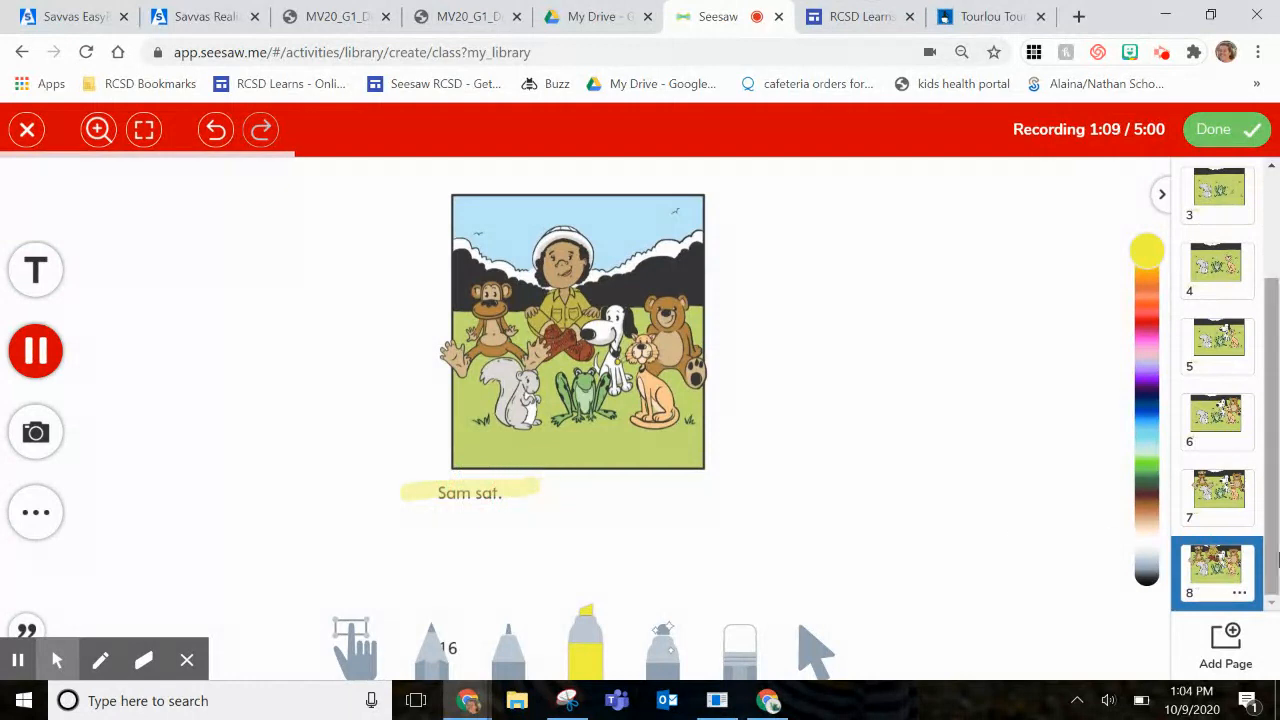
Finish the multipage read-aloud recording and save the annotated booklet as the activity's example
left_click(1226, 138)
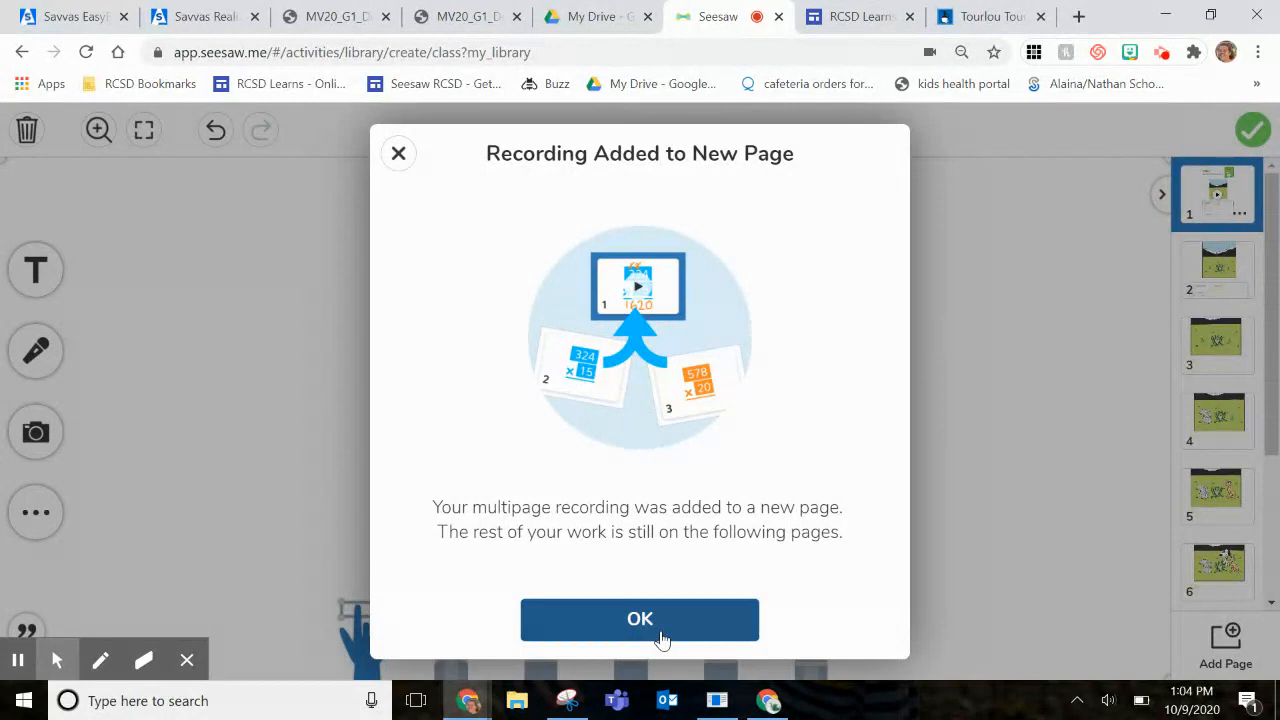
left_click(661, 636)
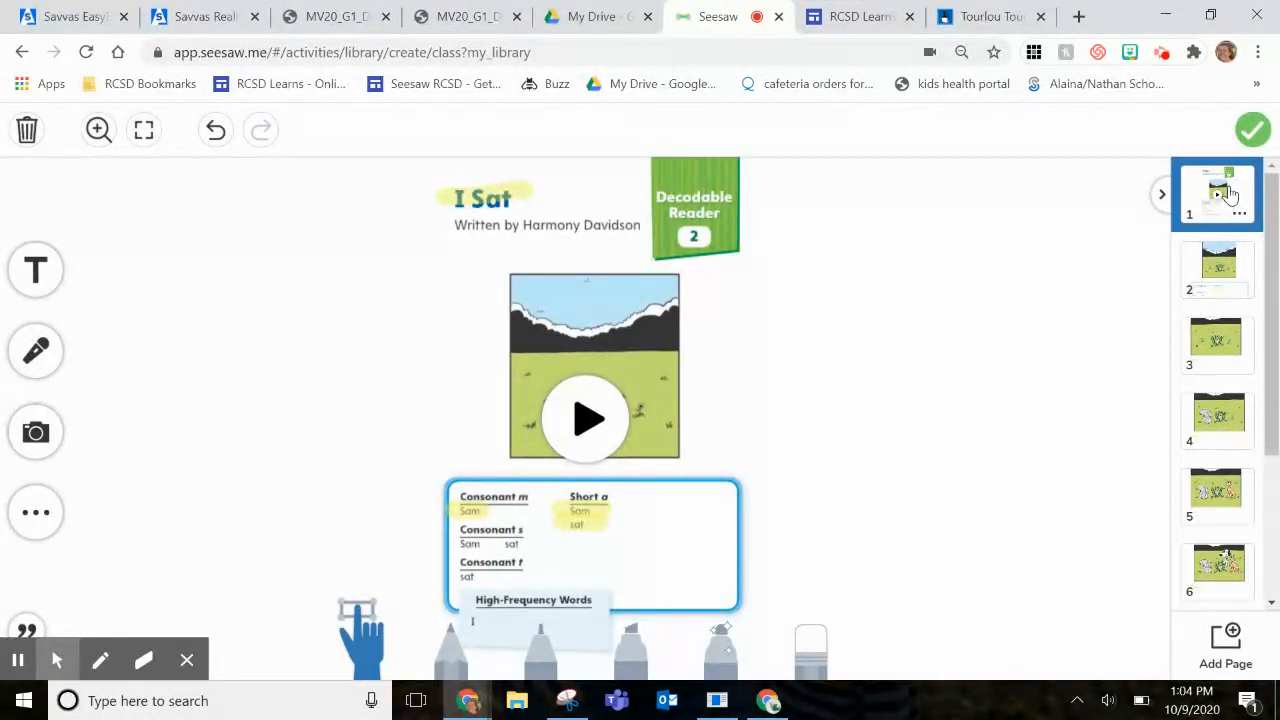
left_click(1252, 131)
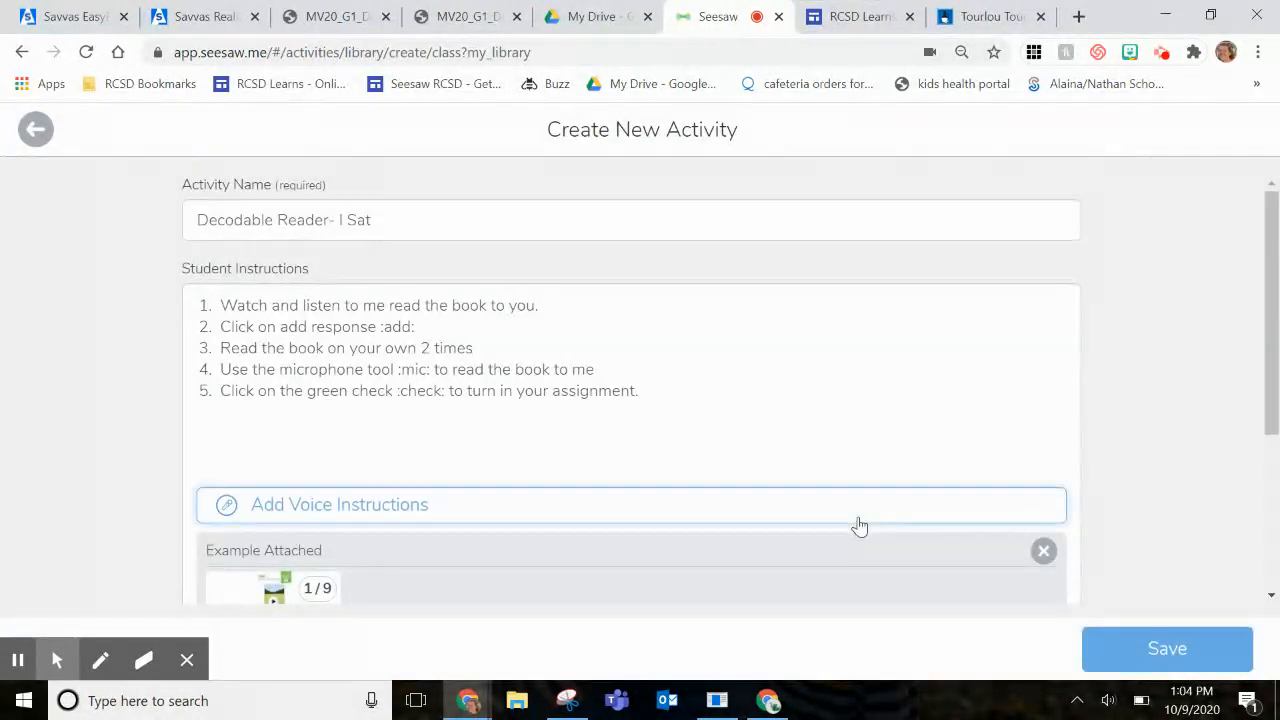
Attach MV20_G1_Decodable_Reader_02_I_Sat_Booklet_web.pdf from the computer's Desktop as the unmarked student template
scroll(859, 526, "down", 3)
left_click(462, 514)
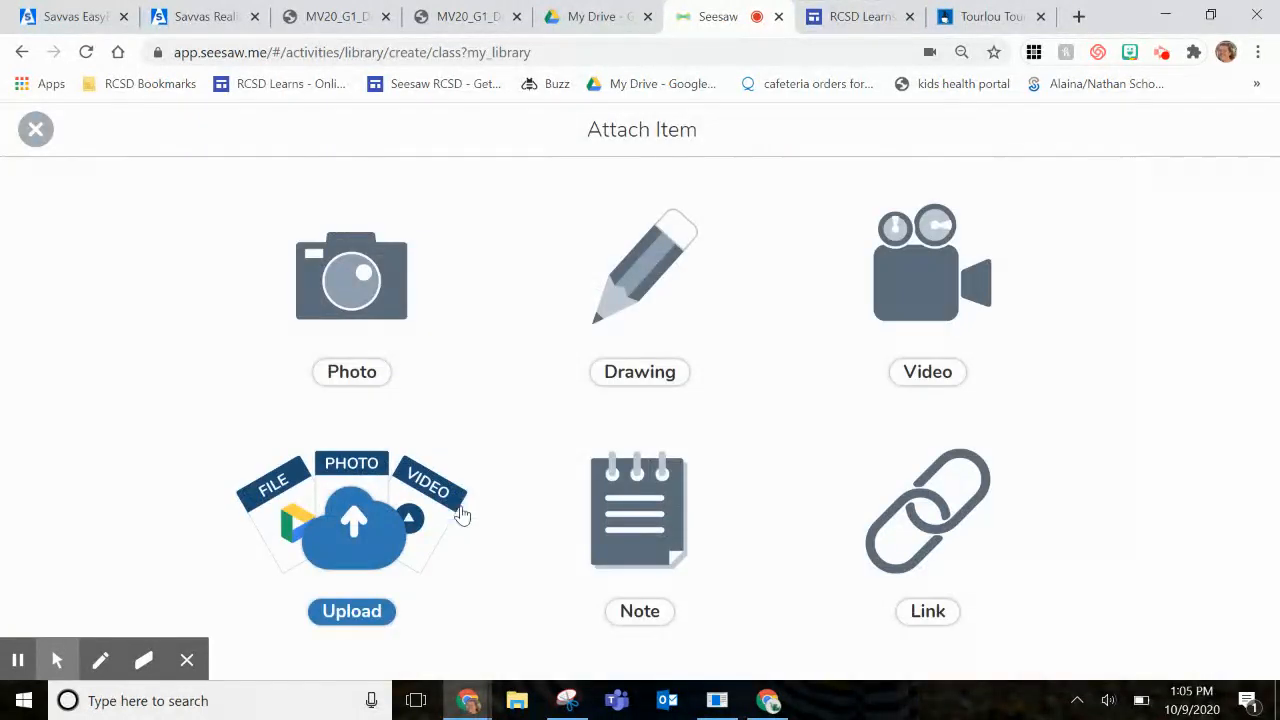
left_click(350, 565)
left_click(374, 656)
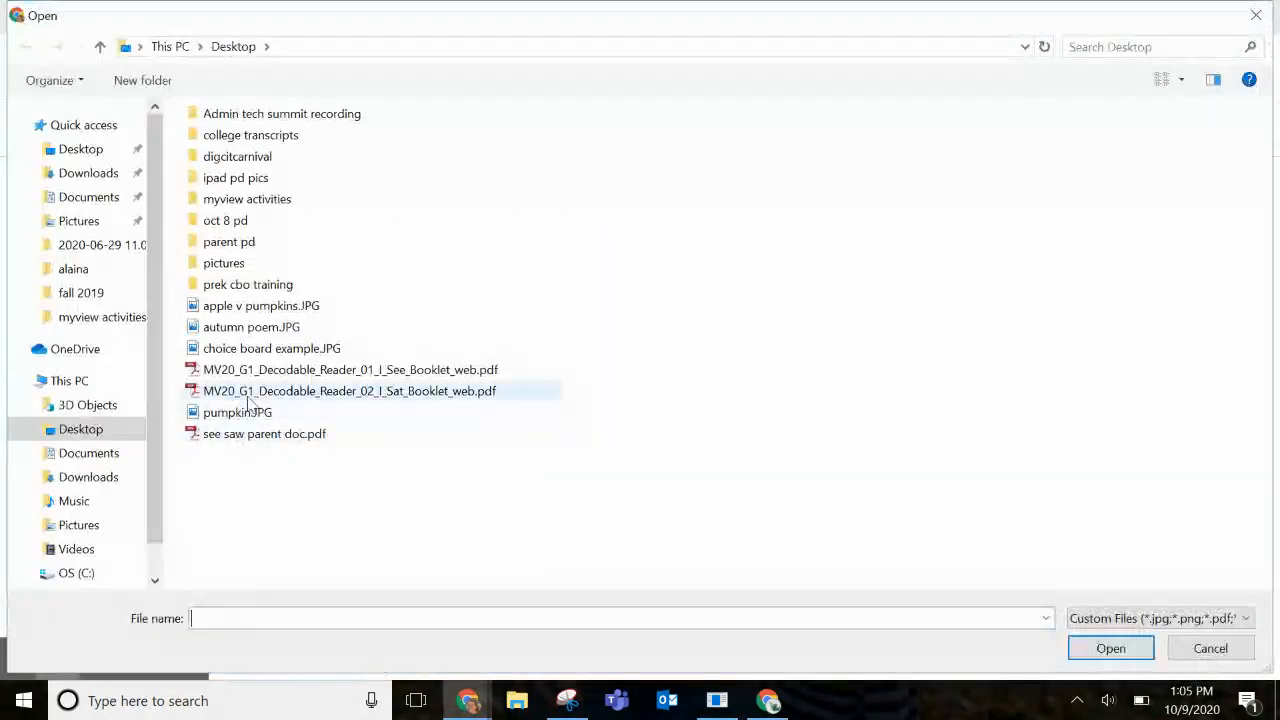
left_click(256, 398)
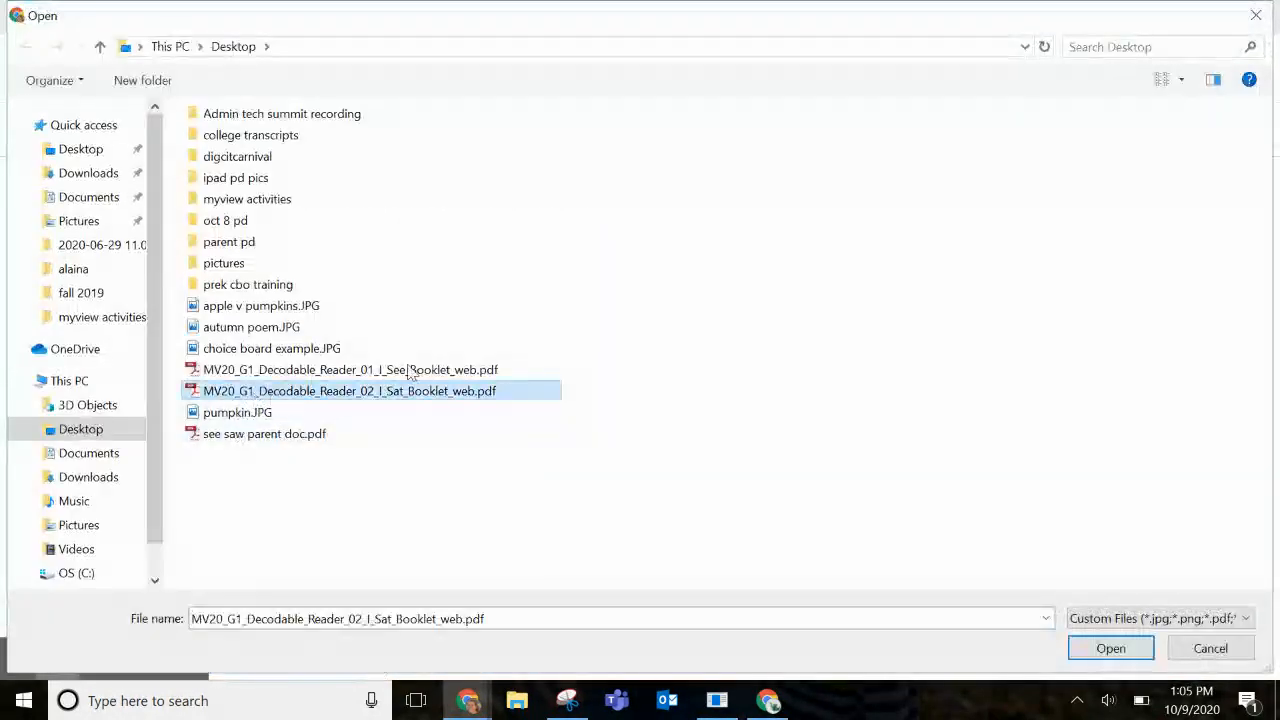
left_click(1127, 650)
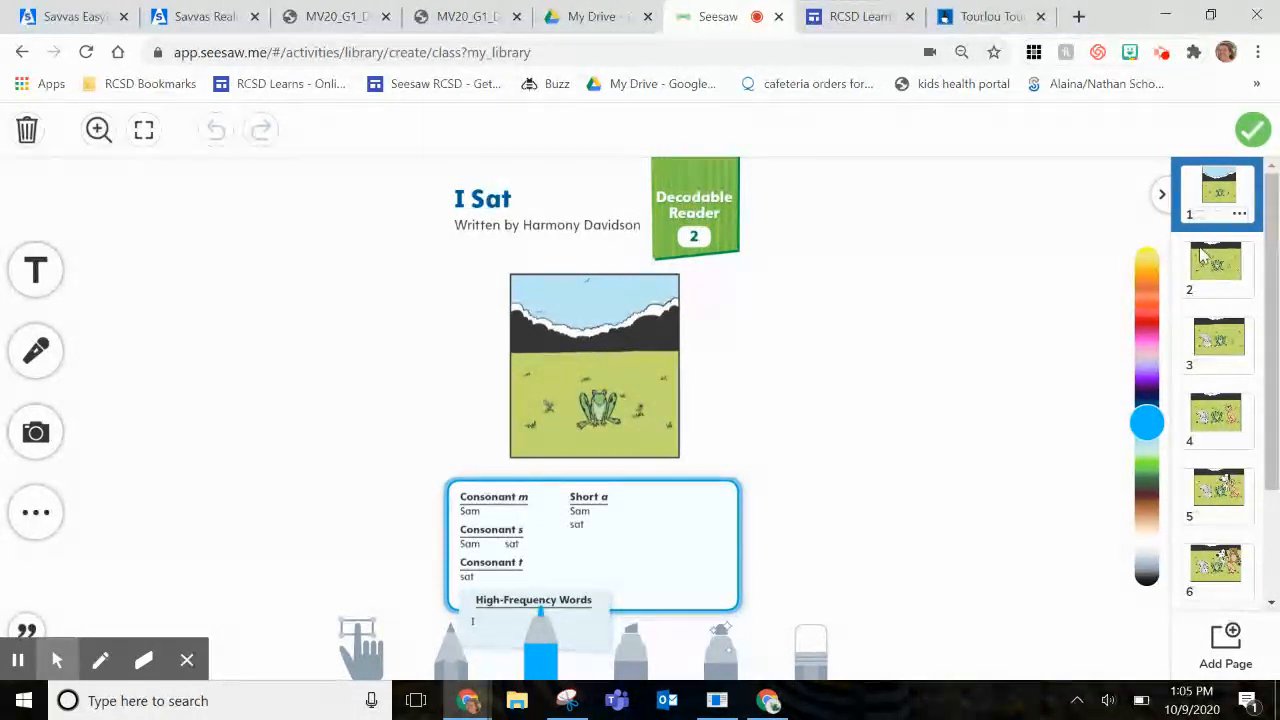
left_click(1258, 137)
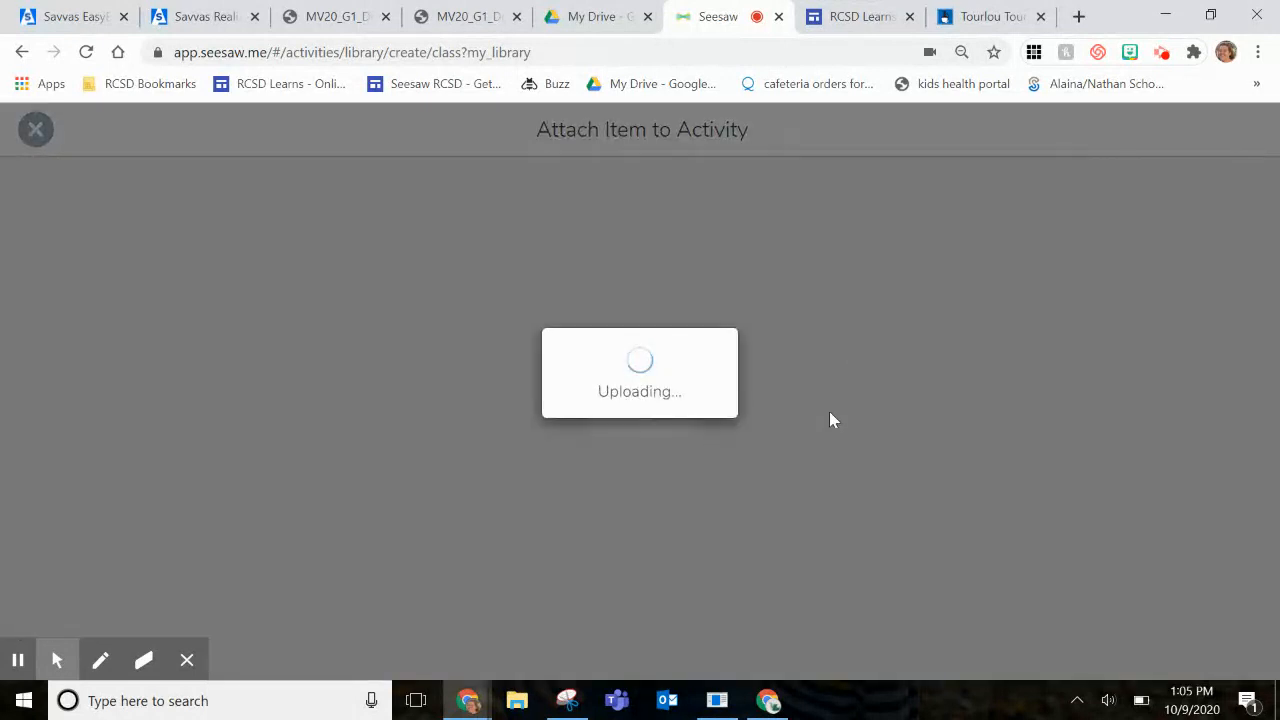
Save the "Decodable Reader- I Sat" activity and assign it to the two-student test class
scroll(840, 428, "down", 3)
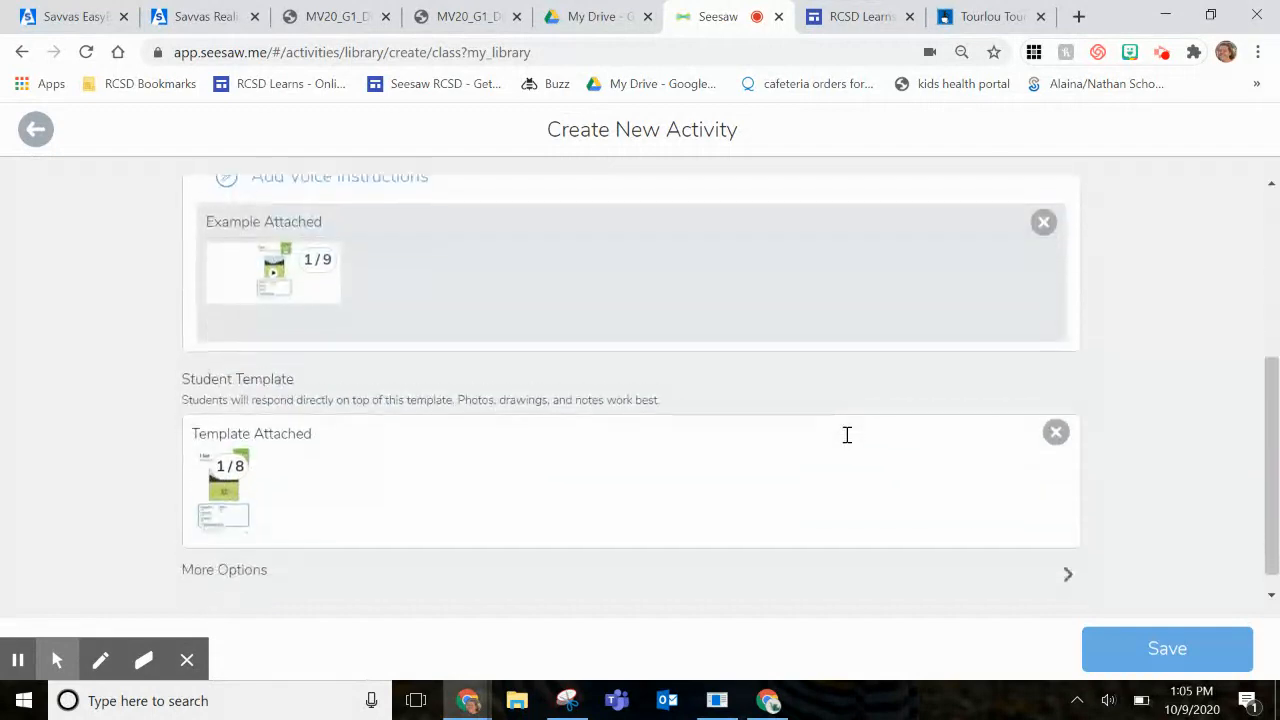
left_click(1108, 648)
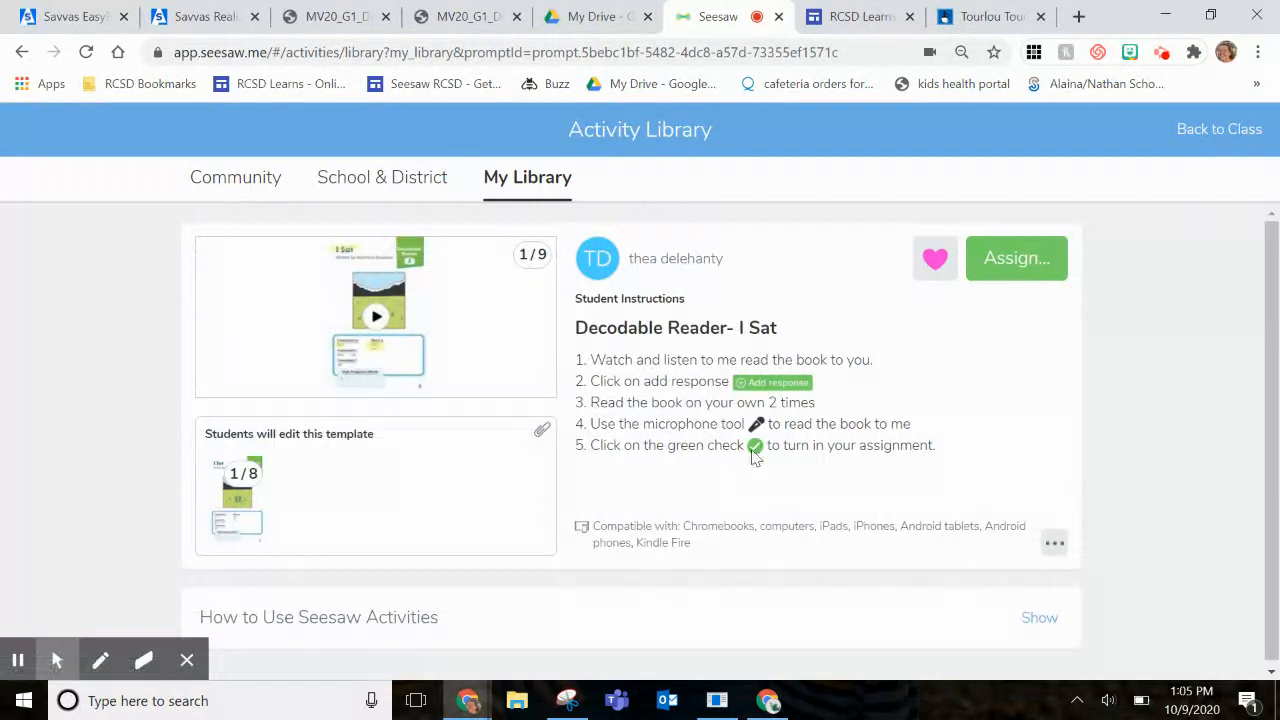
left_click(1020, 272)
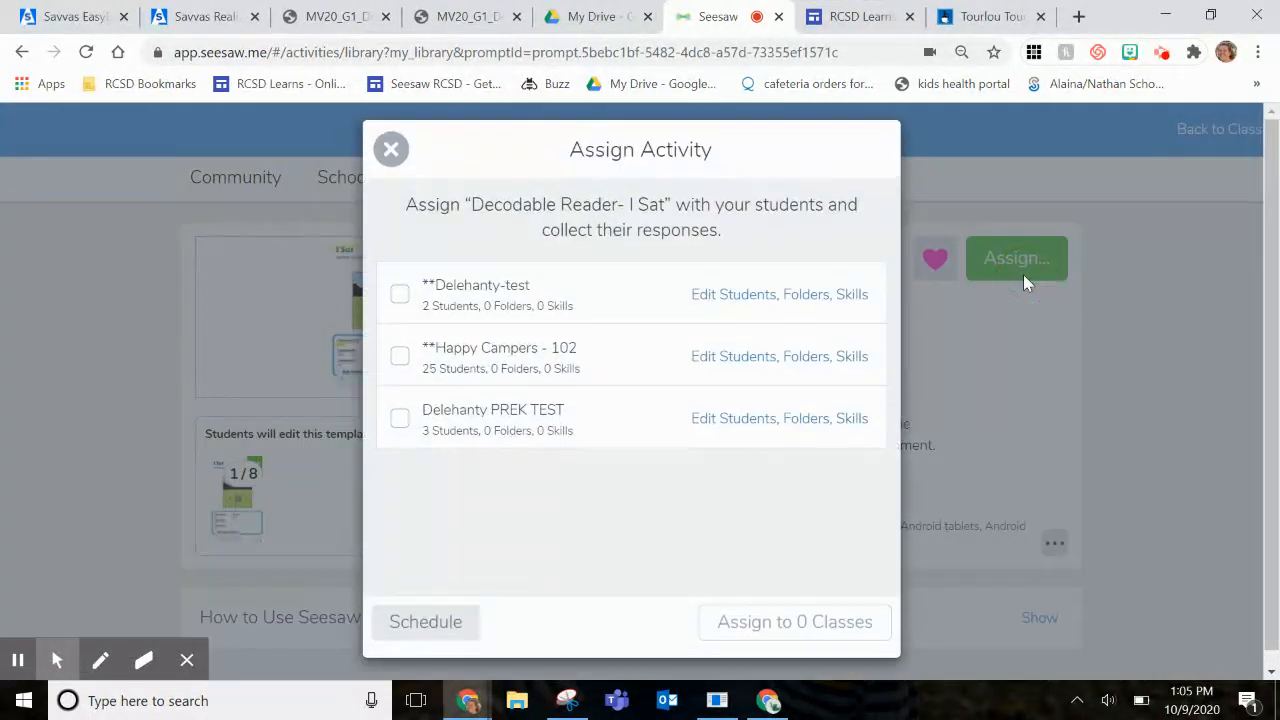
left_click(503, 300)
left_click(745, 638)
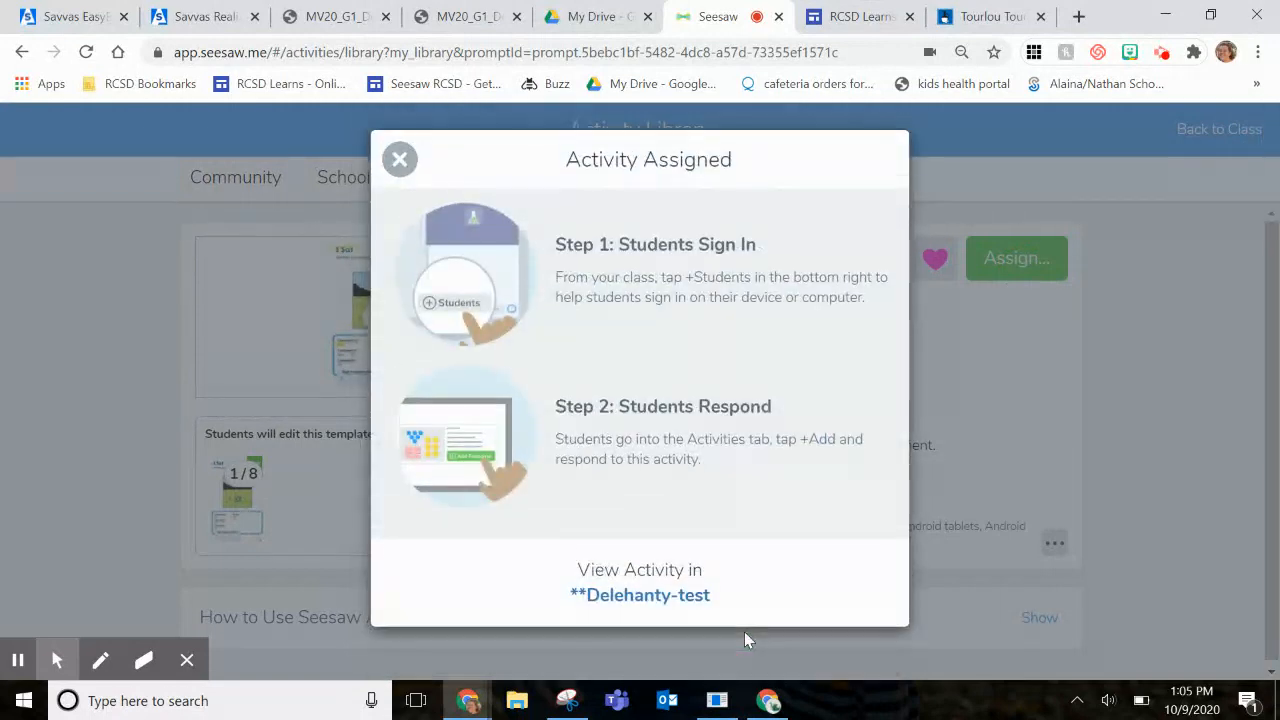
Open the test class's activities and review the assigned "Decodable Reader- I Sat" and "Decodable Reader" entries
left_click(706, 600)
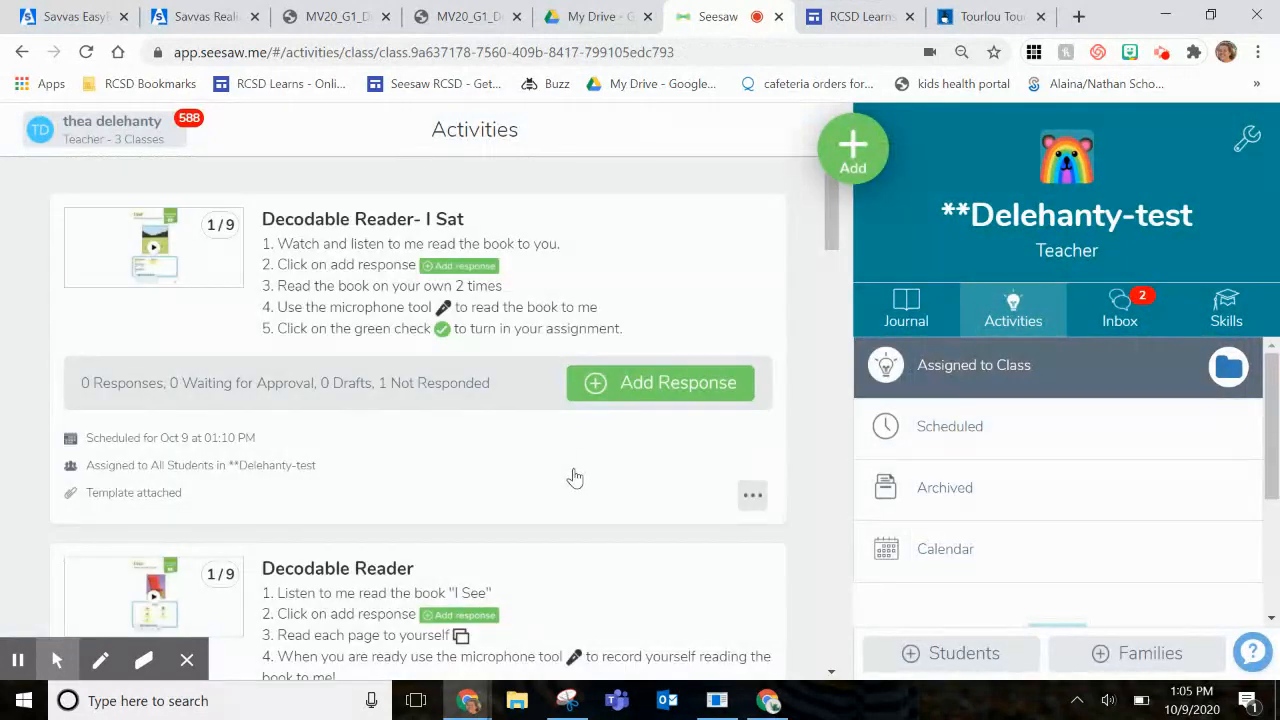
scroll(575, 478, "down", 1)
scroll(575, 478, "up", 1)
scroll(575, 478, "up", 1)
scroll(575, 478, "down", 1)
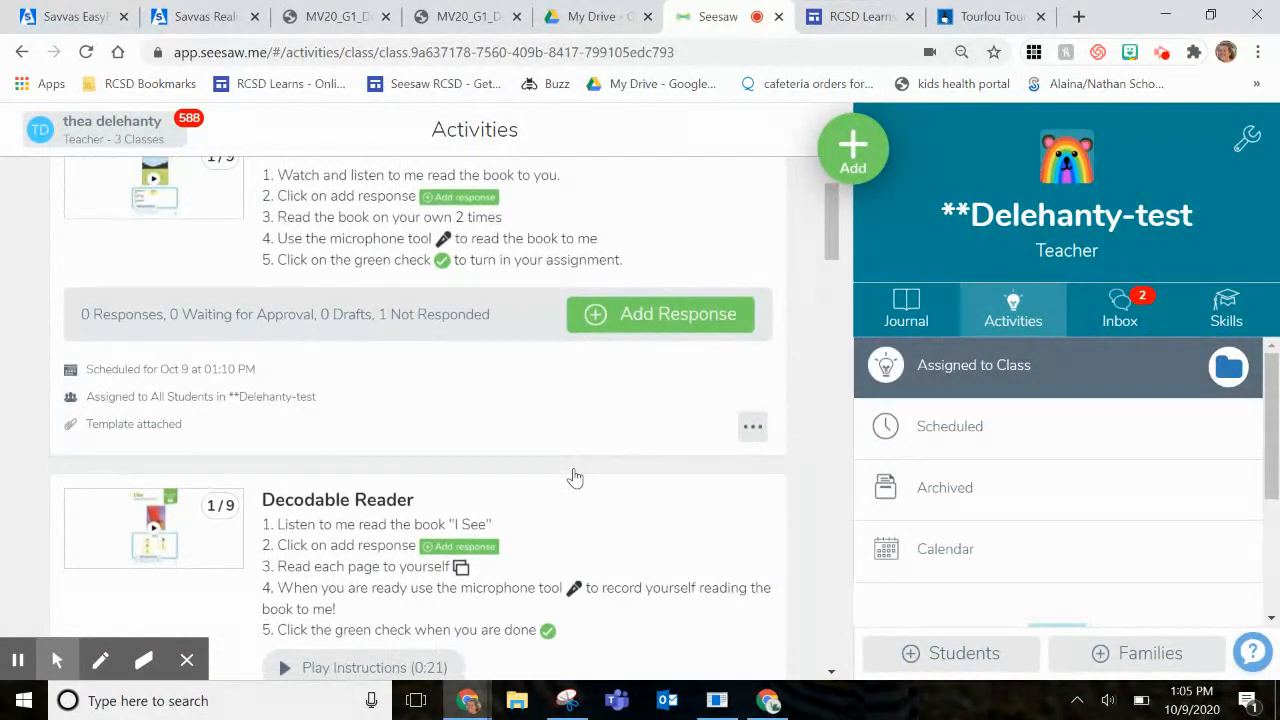
scroll(575, 478, "up", 1)
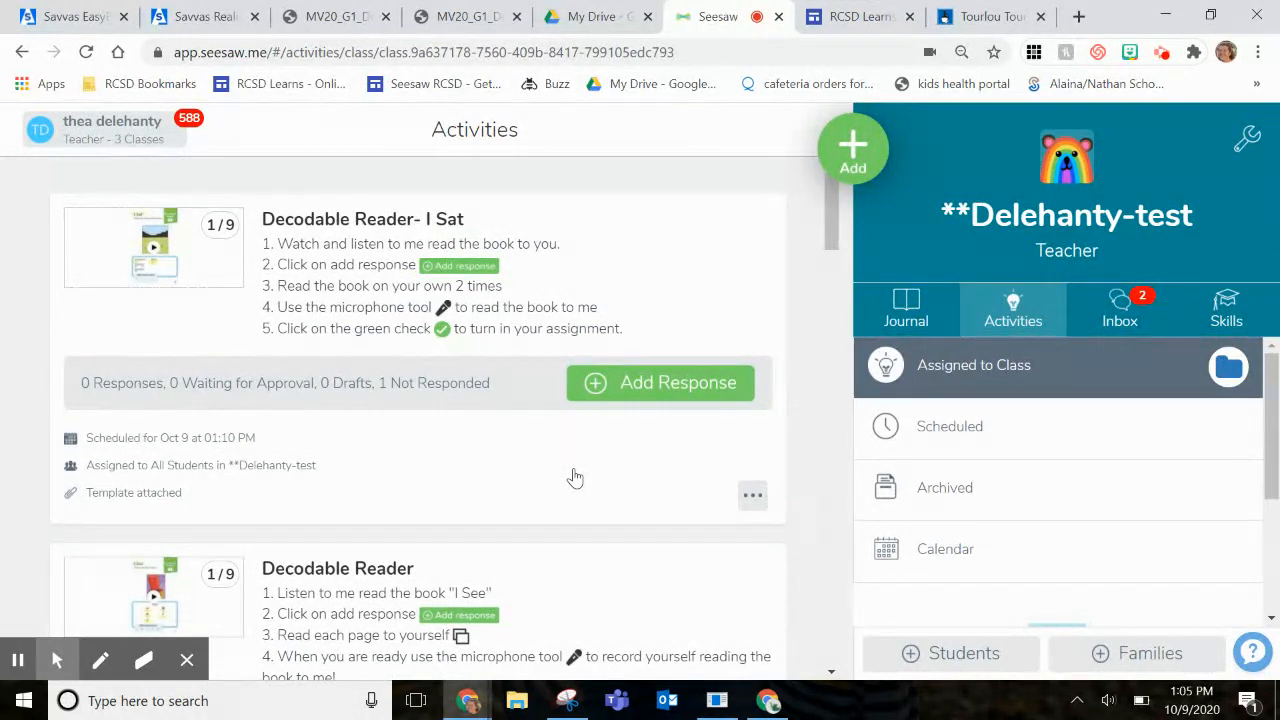
scroll(574, 477, "down", 1)
scroll(572, 475, "up", 1)
scroll(565, 462, "down", 2)
scroll(561, 457, "down", 1)
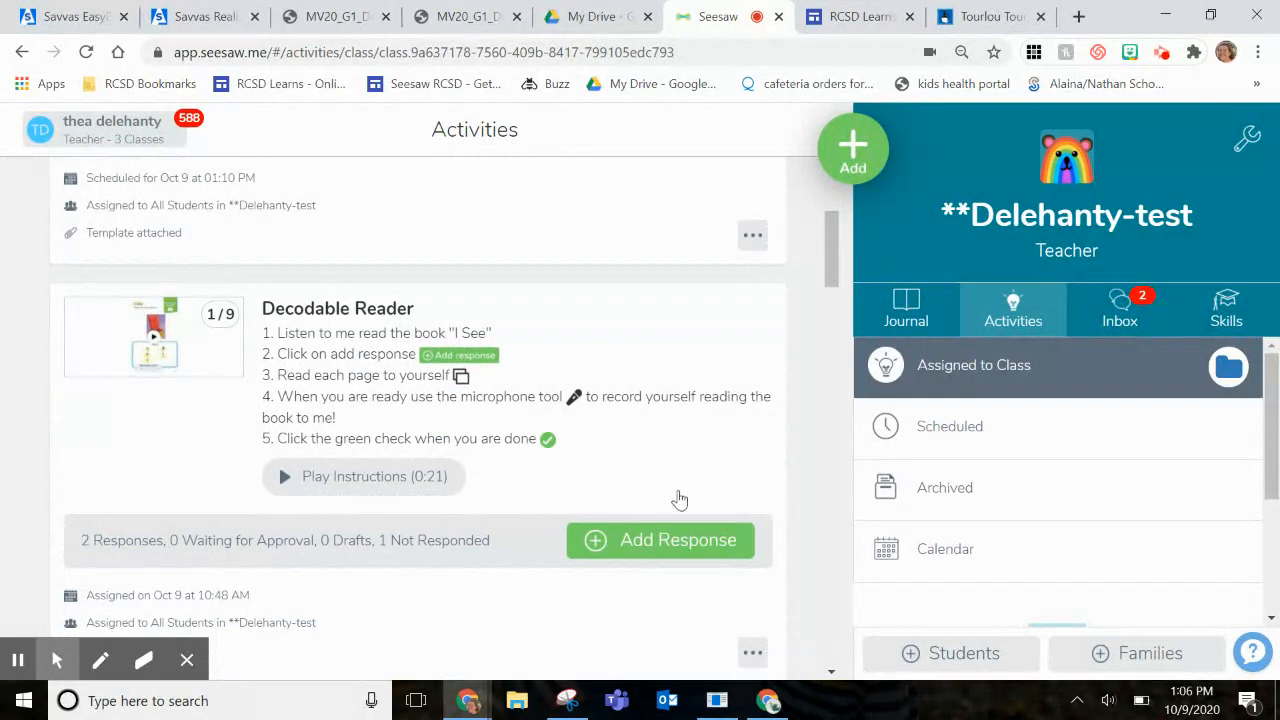
Add a response to the "Decodable Reader" I See activity as Sample Student and start a voice recording
left_click(706, 542)
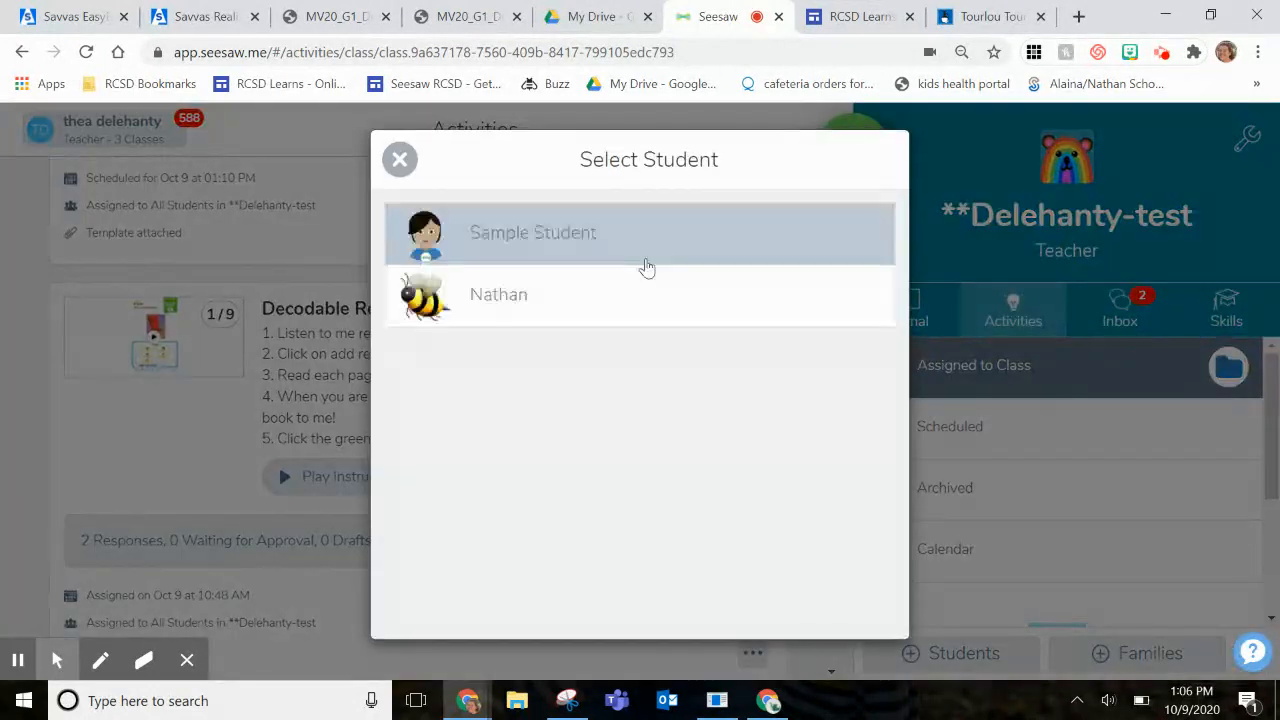
left_click(663, 251)
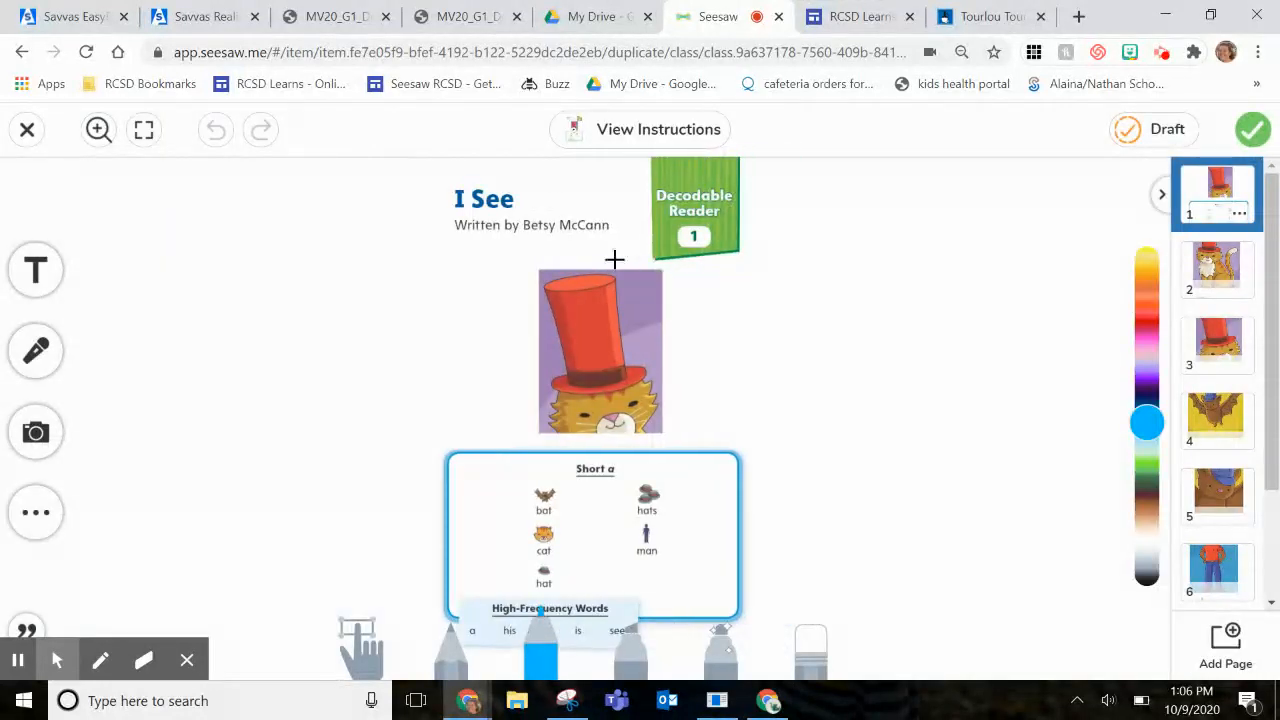
left_click(45, 376)
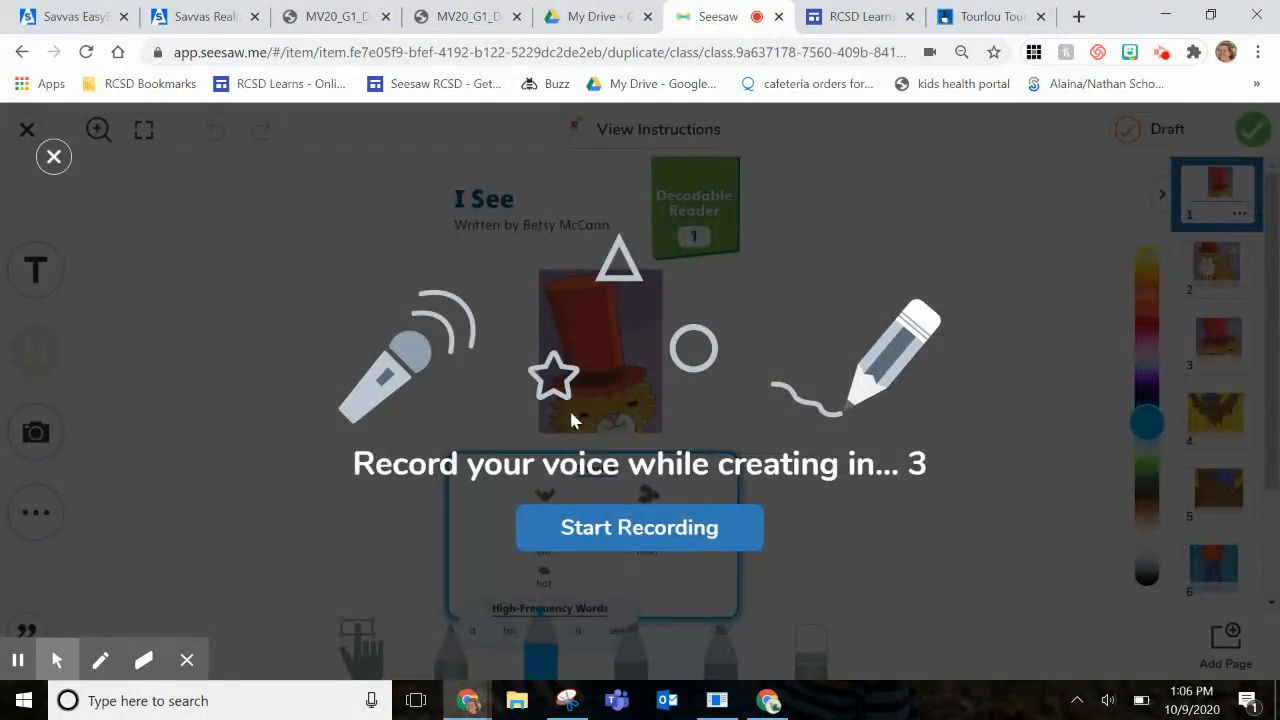
left_click(609, 530)
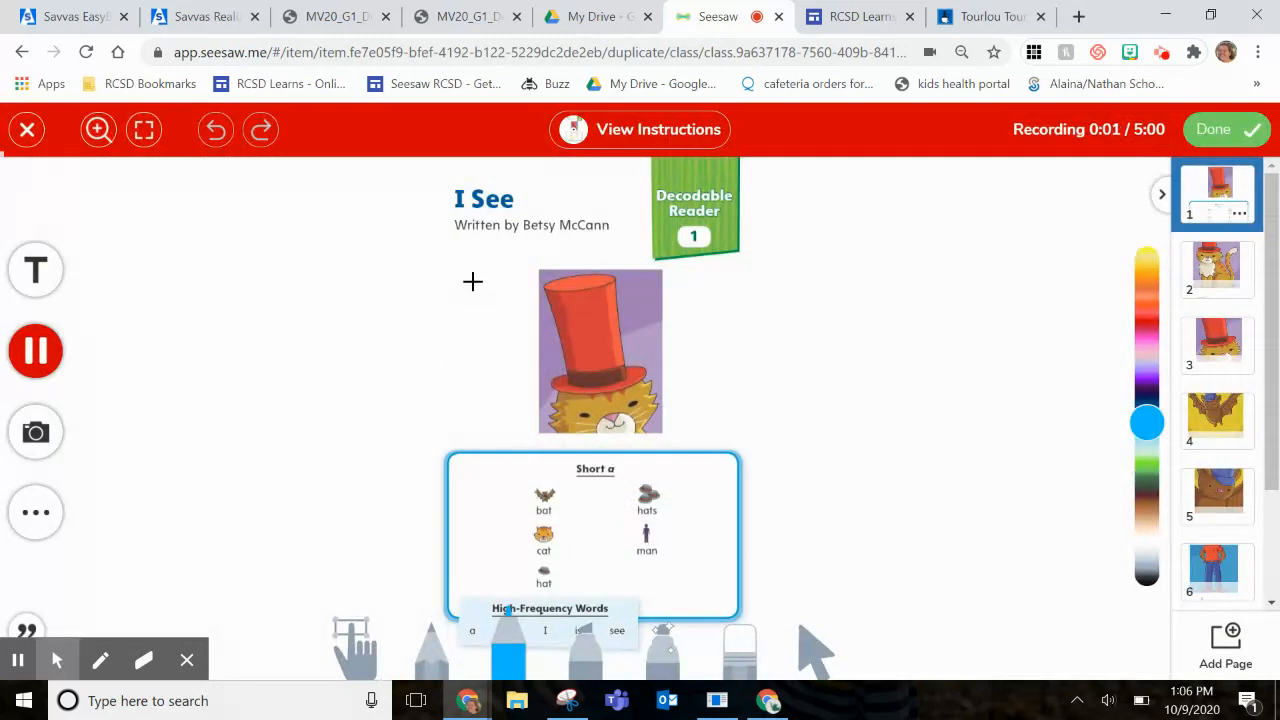
While recording, highlight "I see a cat." on page 2 and "His hat is red." on page 3 in yellow
left_click(1202, 278)
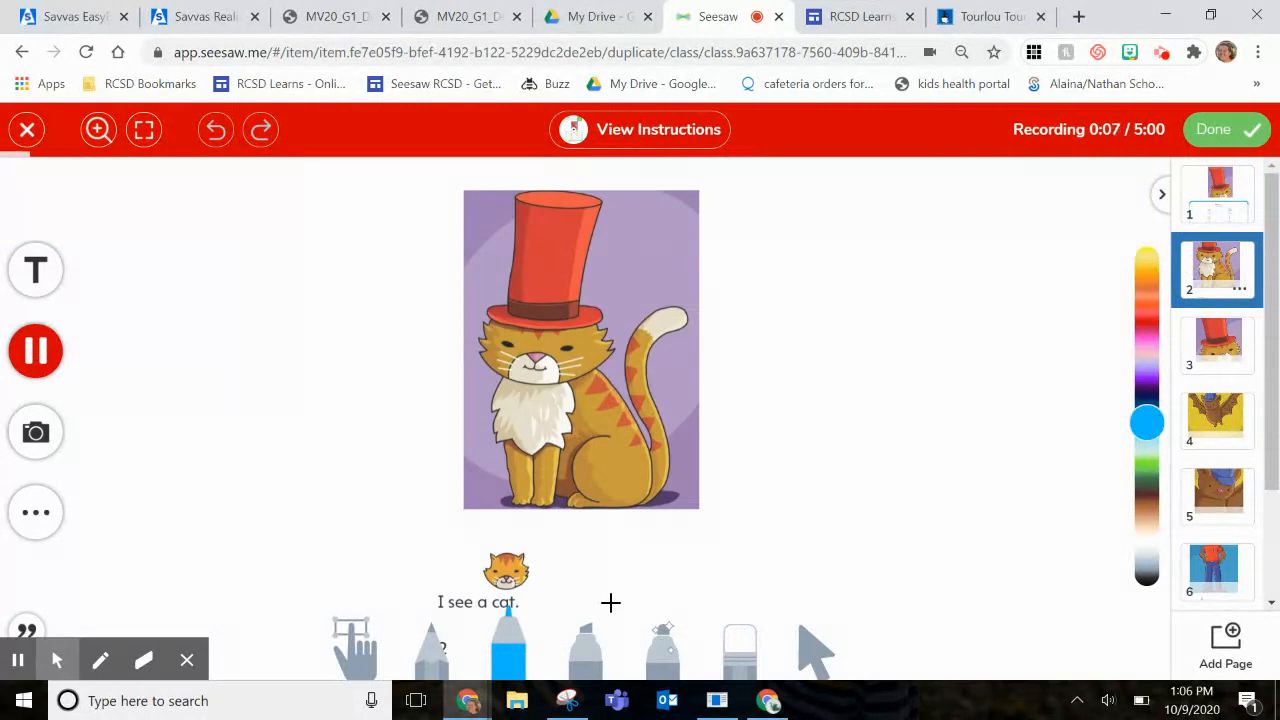
left_click(586, 642)
left_click_drag(418, 602, 529, 595)
left_click(1220, 358)
left_click_drag(442, 601, 561, 604)
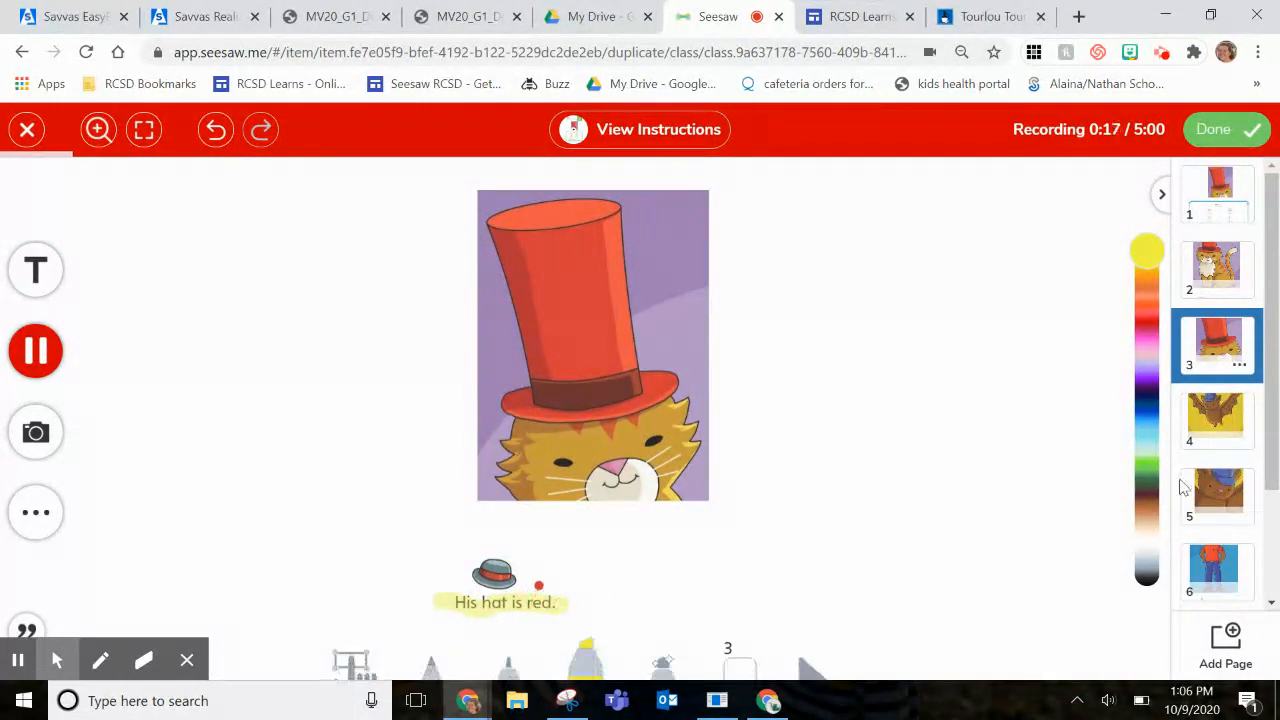
Highlight "I see a bat." on page 4 and "His hat is blue." on page 5 in yellow while recording
left_click(1208, 437)
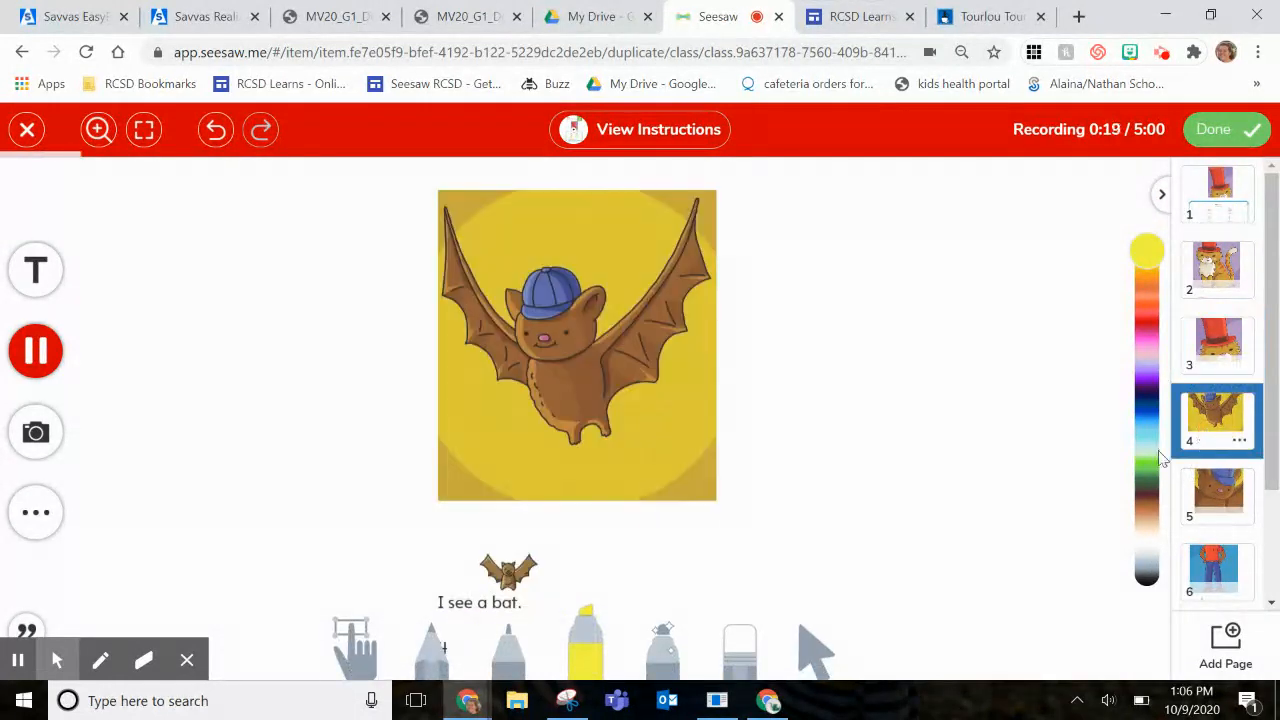
left_click_drag(438, 605, 535, 598)
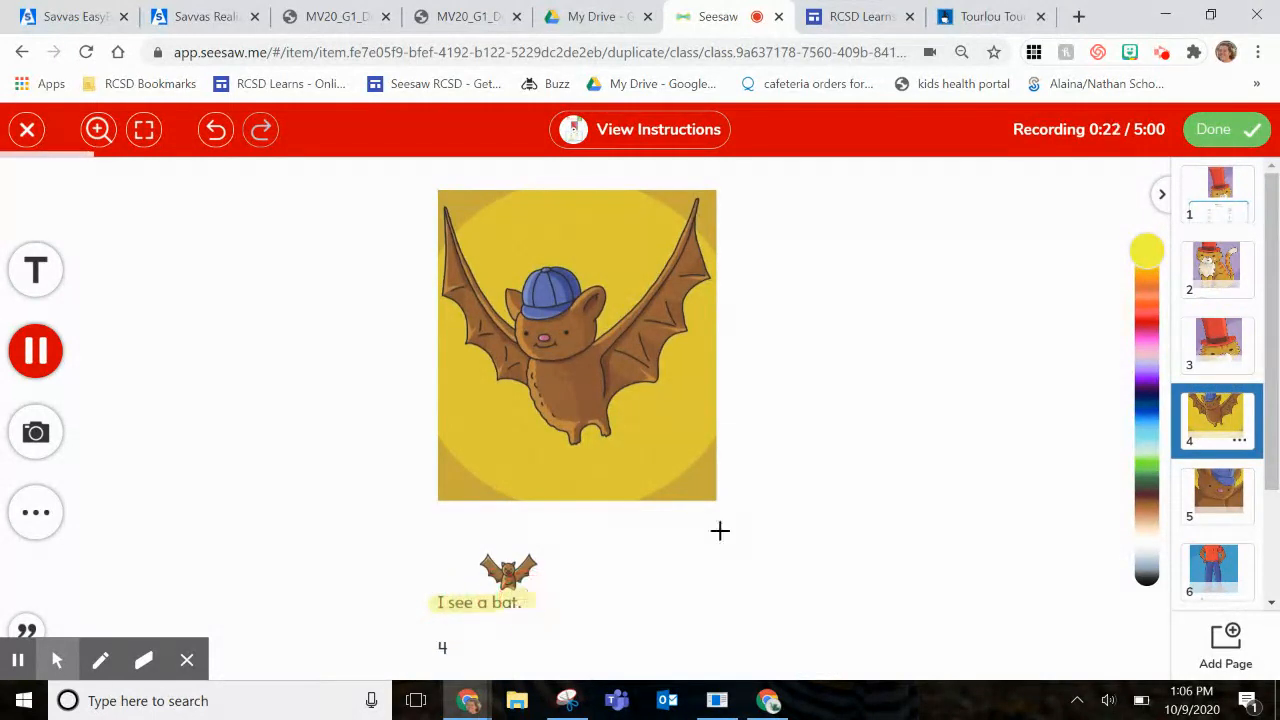
left_click(1215, 490)
left_click_drag(440, 605, 575, 603)
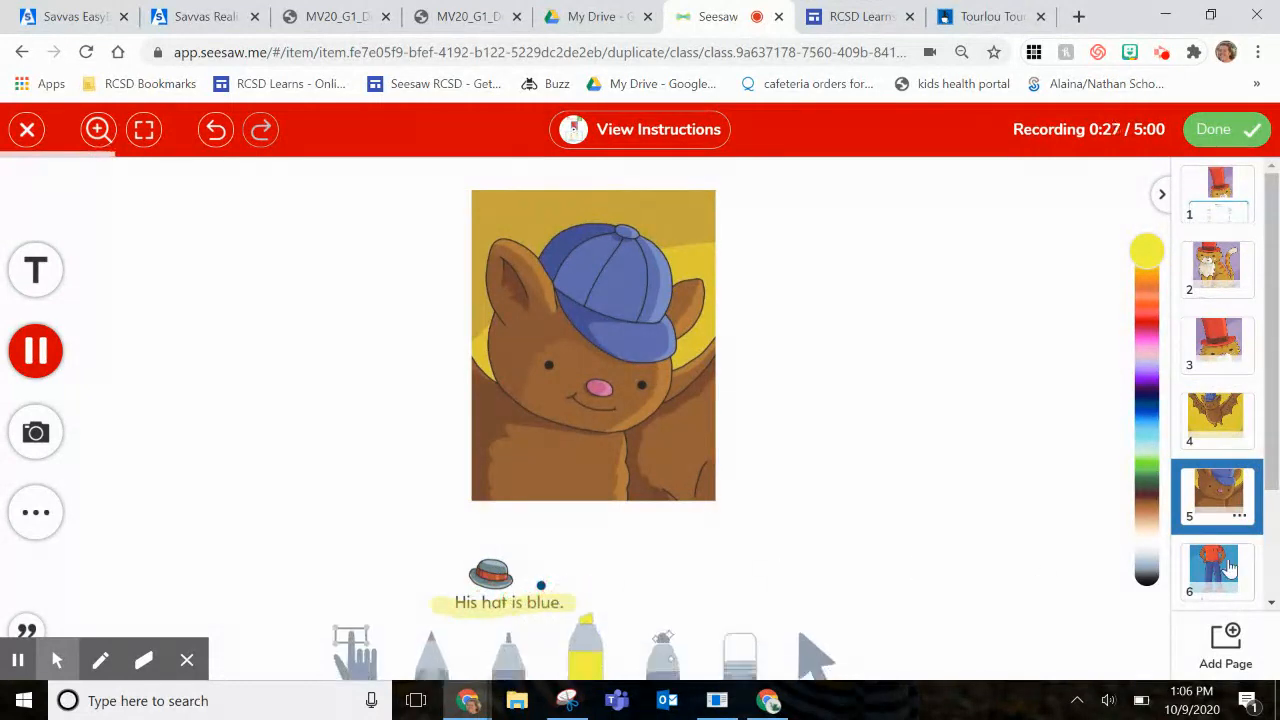
While recording, highlight "I see a man." on page 6, "His hat is yellow." on page 7 and "I see hats." on page 8 in yellow
left_click(1215, 568)
left_click_drag(402, 604, 567, 603)
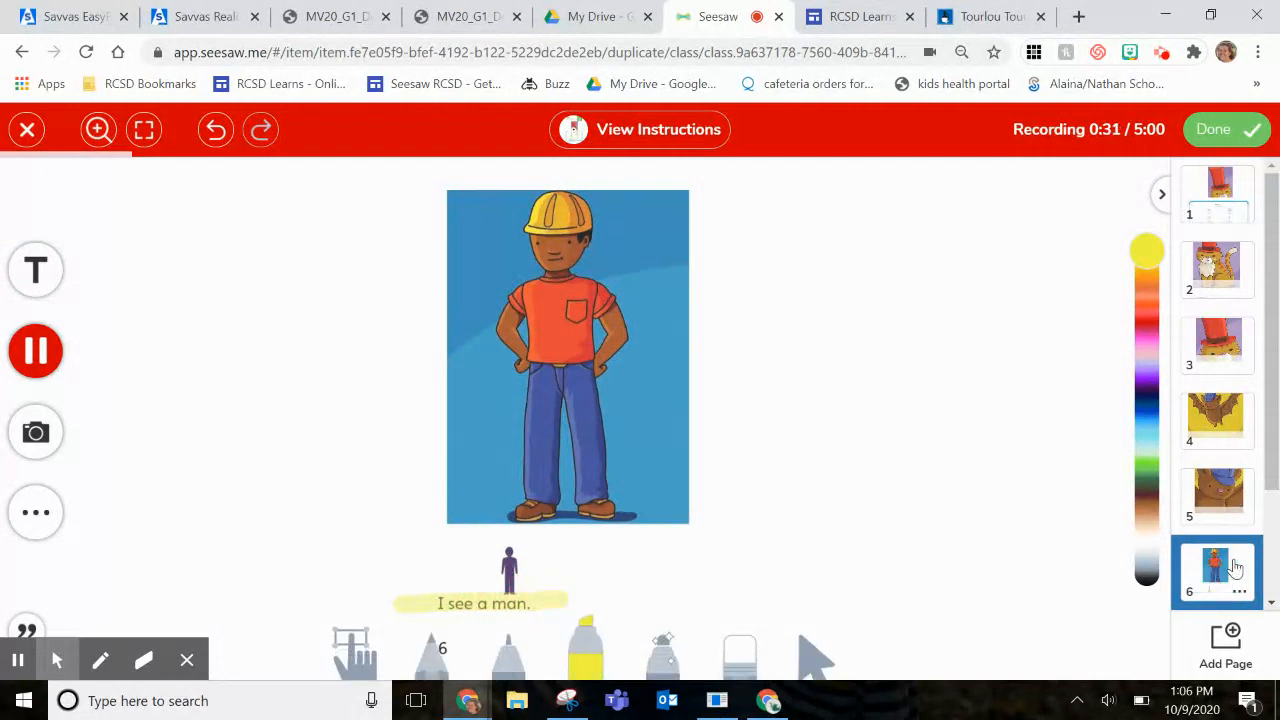
scroll(1220, 505, "down", 2)
left_click(1222, 497)
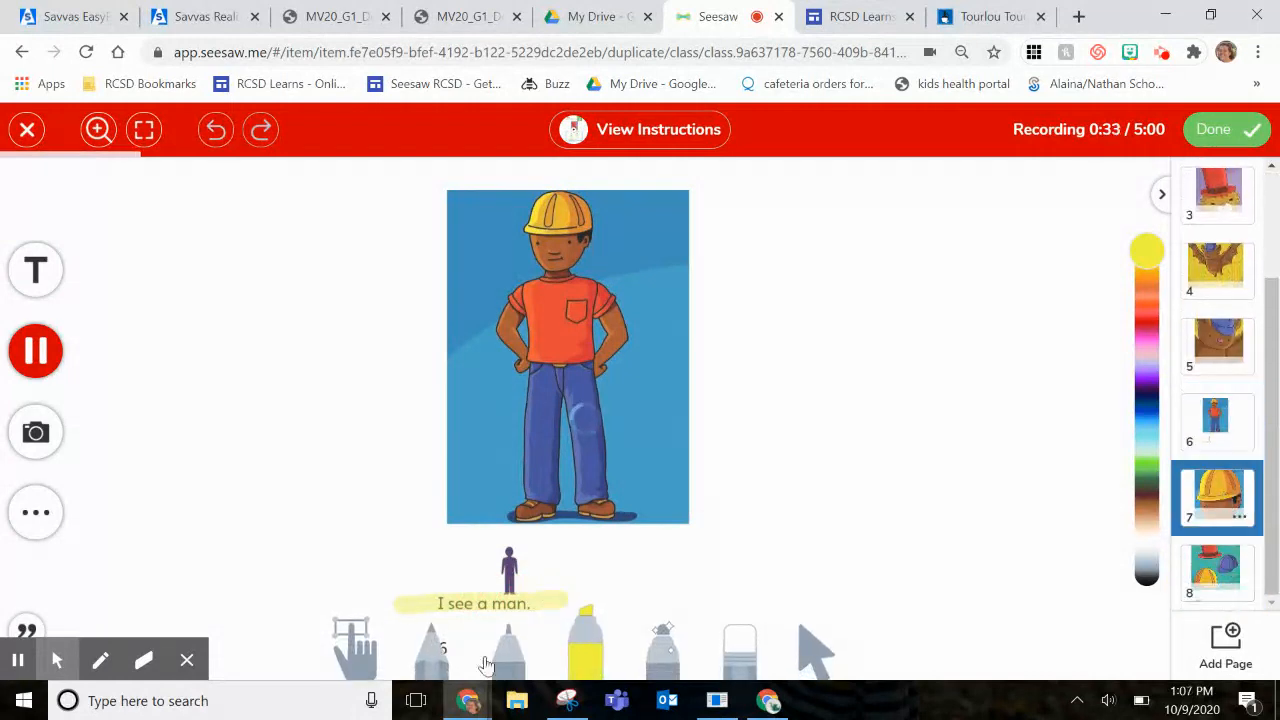
left_click_drag(456, 607, 582, 604)
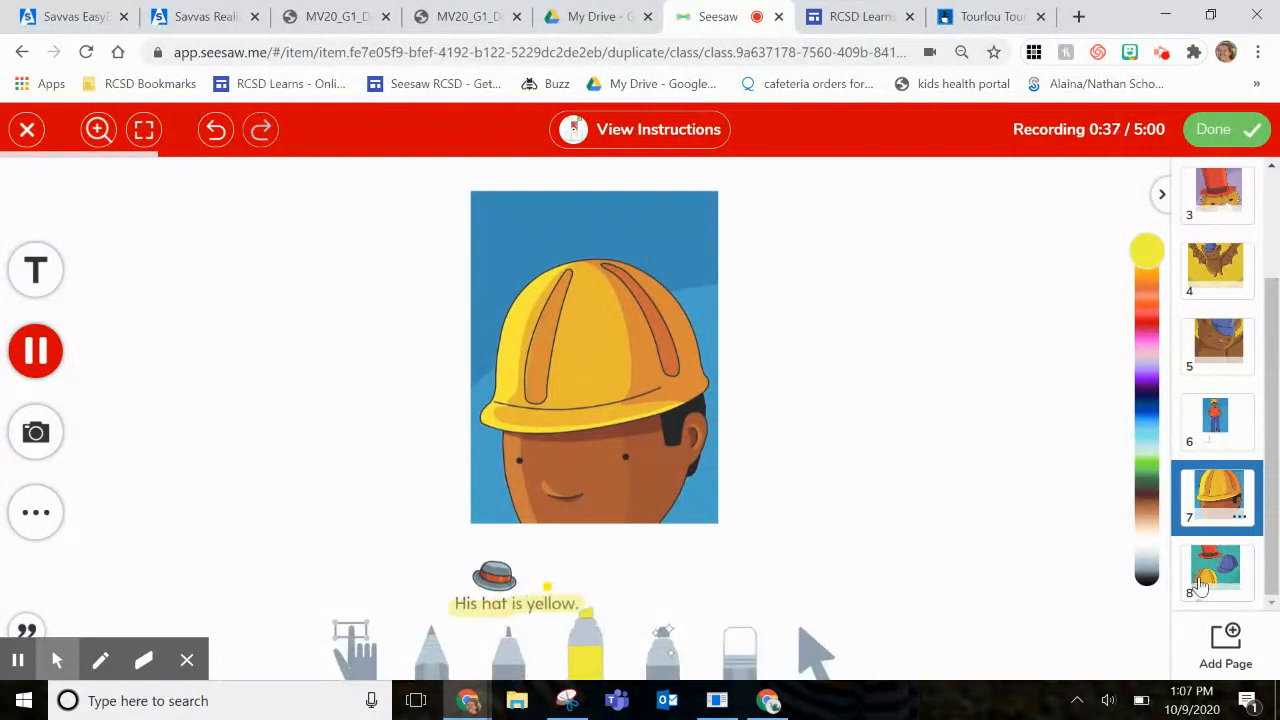
left_click(1215, 570)
left_click_drag(410, 602, 545, 602)
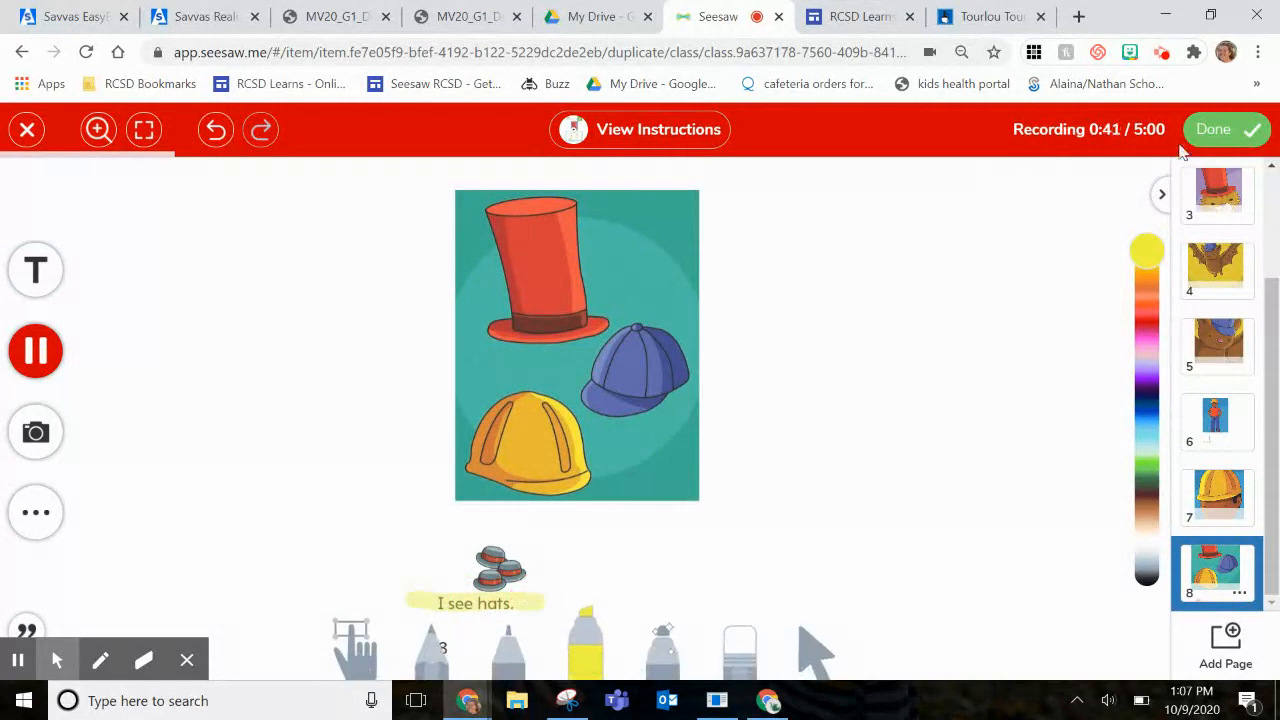
Finish the multipage voice recording and submit the completed response to Sample Student's journal
left_click(1210, 131)
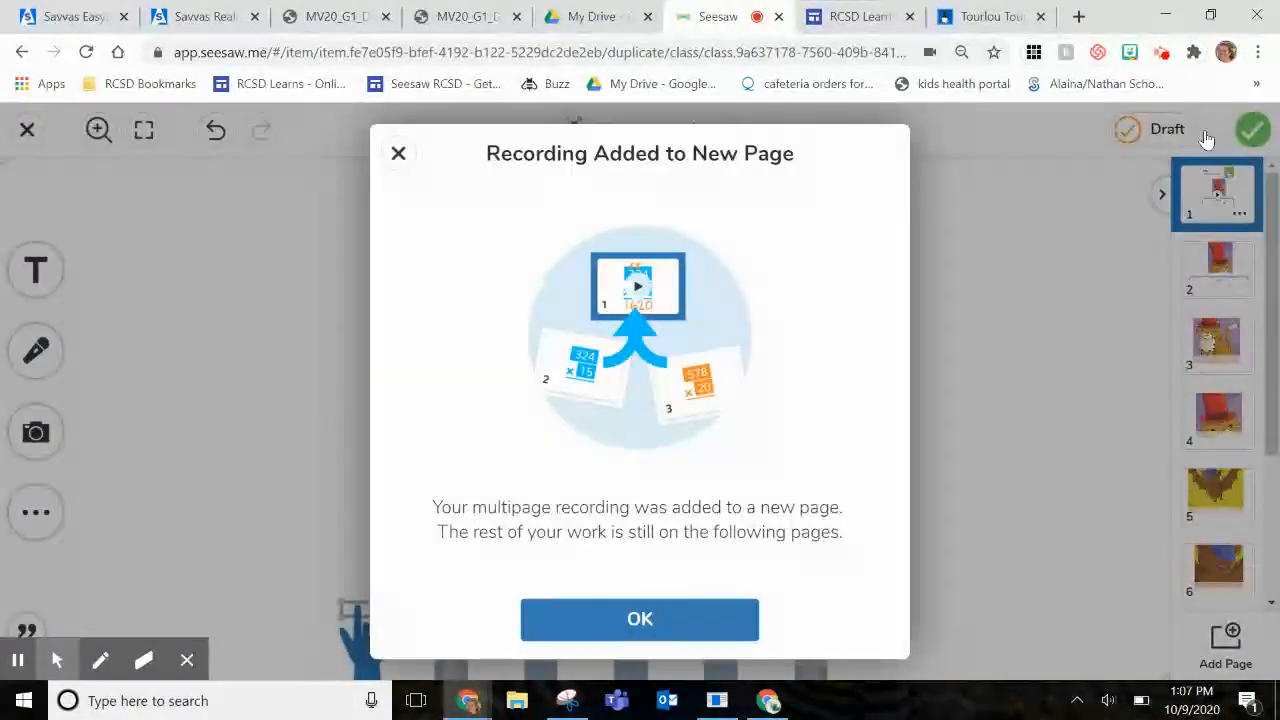
left_click(729, 614)
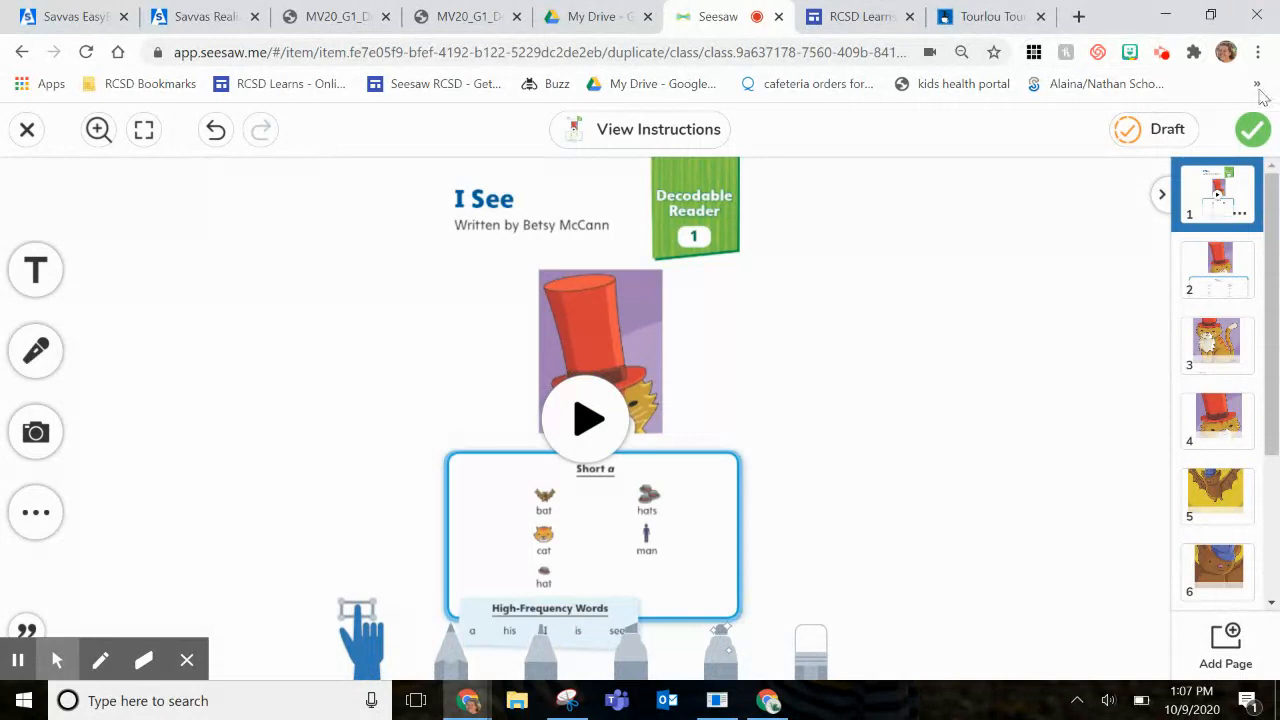
left_click(1250, 133)
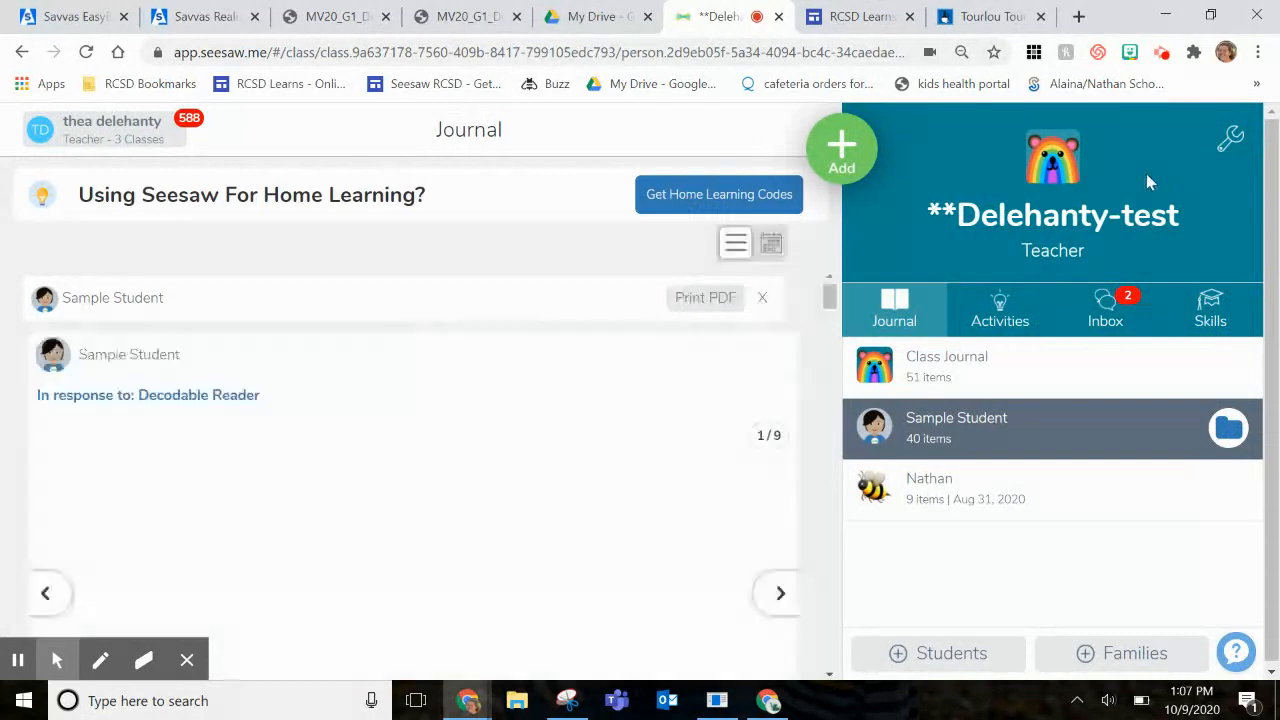
Open the responses to the "Decodable Reader" I See activity and view Sample Student's recorded response
left_click(995, 328)
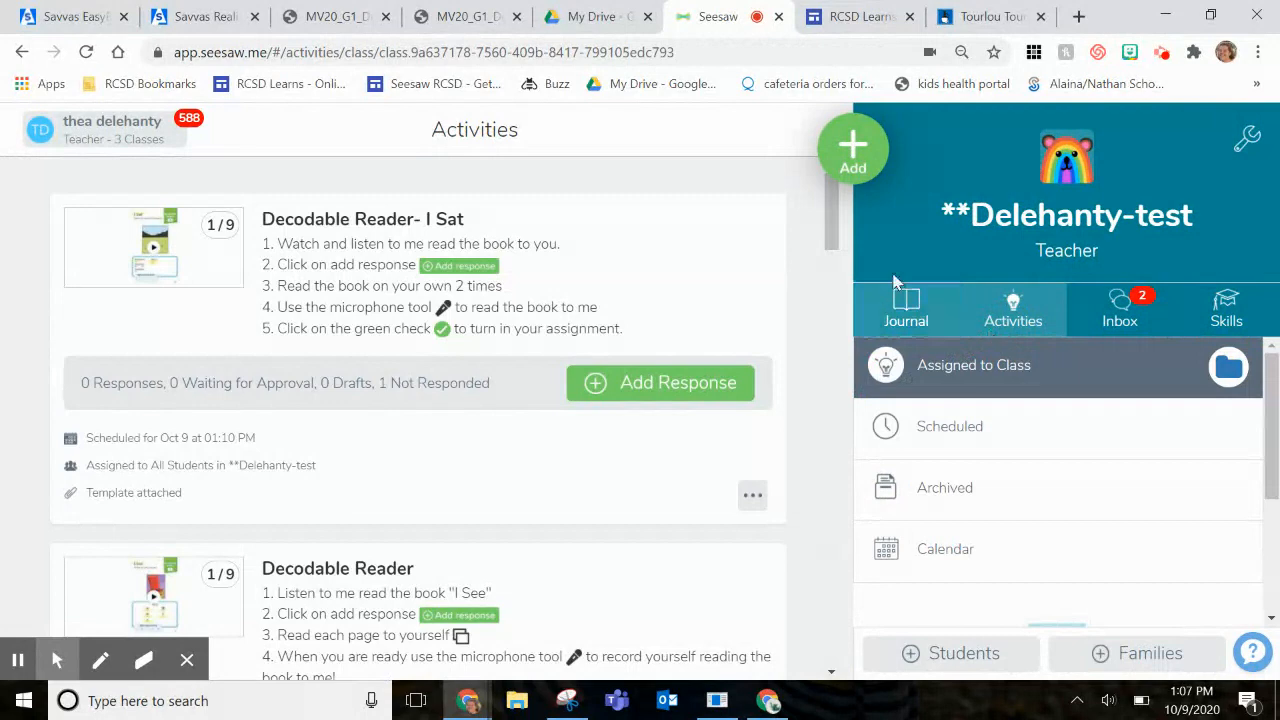
scroll(463, 505, "down", 2)
scroll(463, 505, "down", 1)
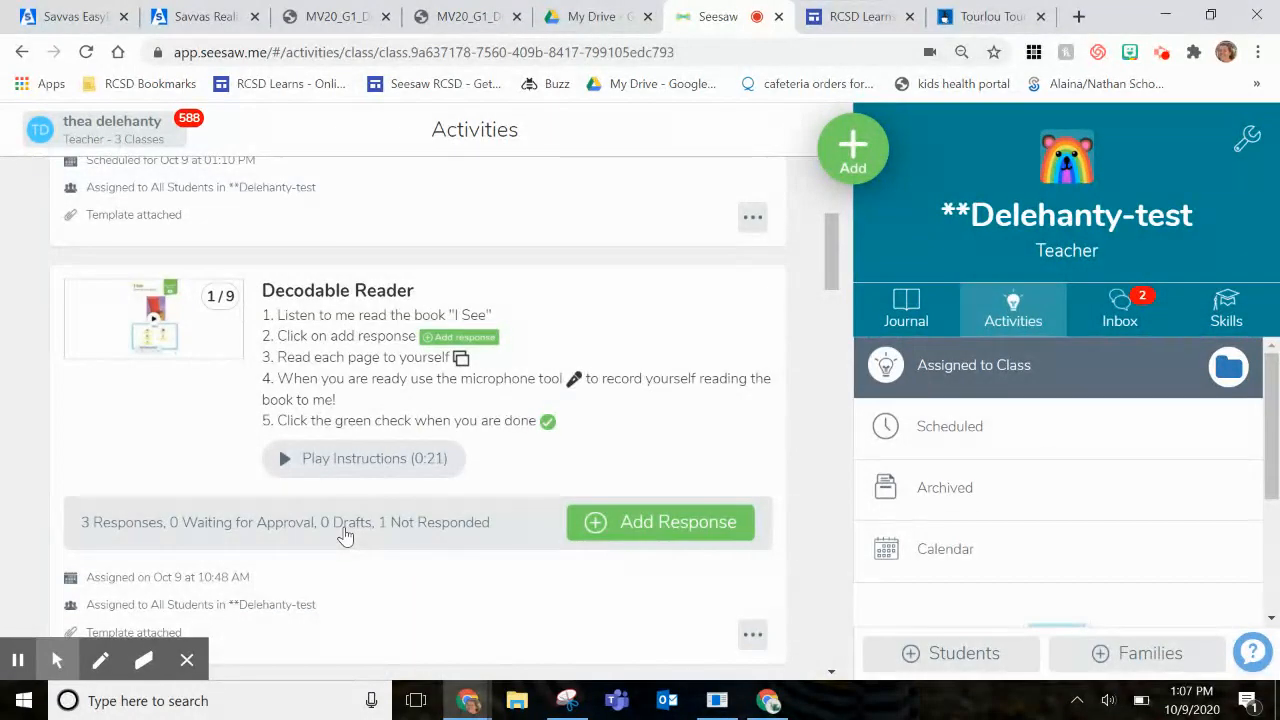
left_click(361, 582)
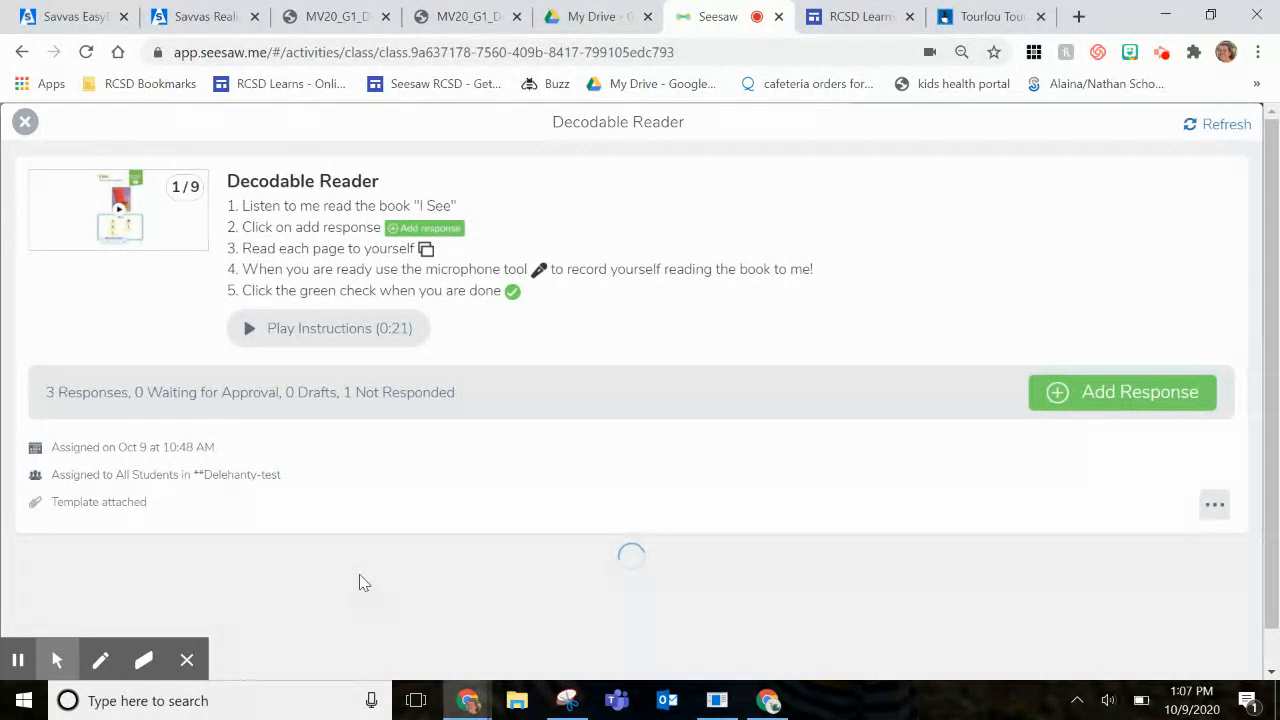
scroll(385, 531, "down", 2)
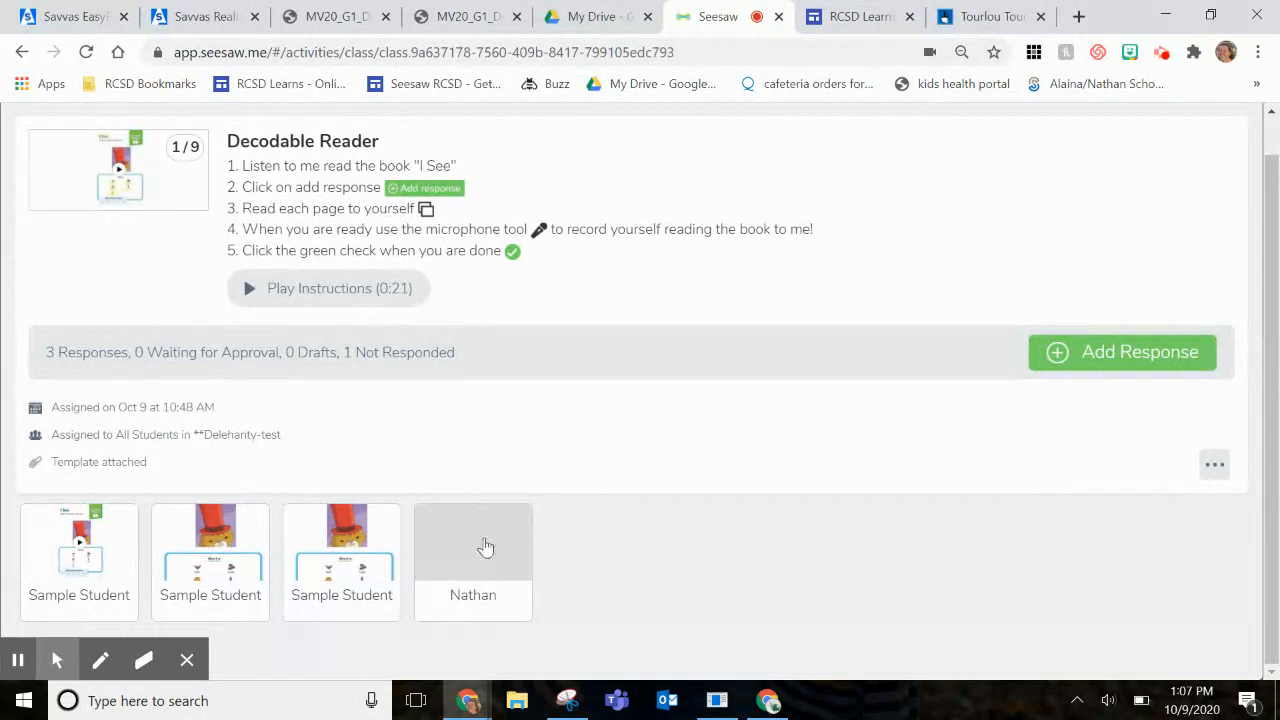
left_click(114, 555)
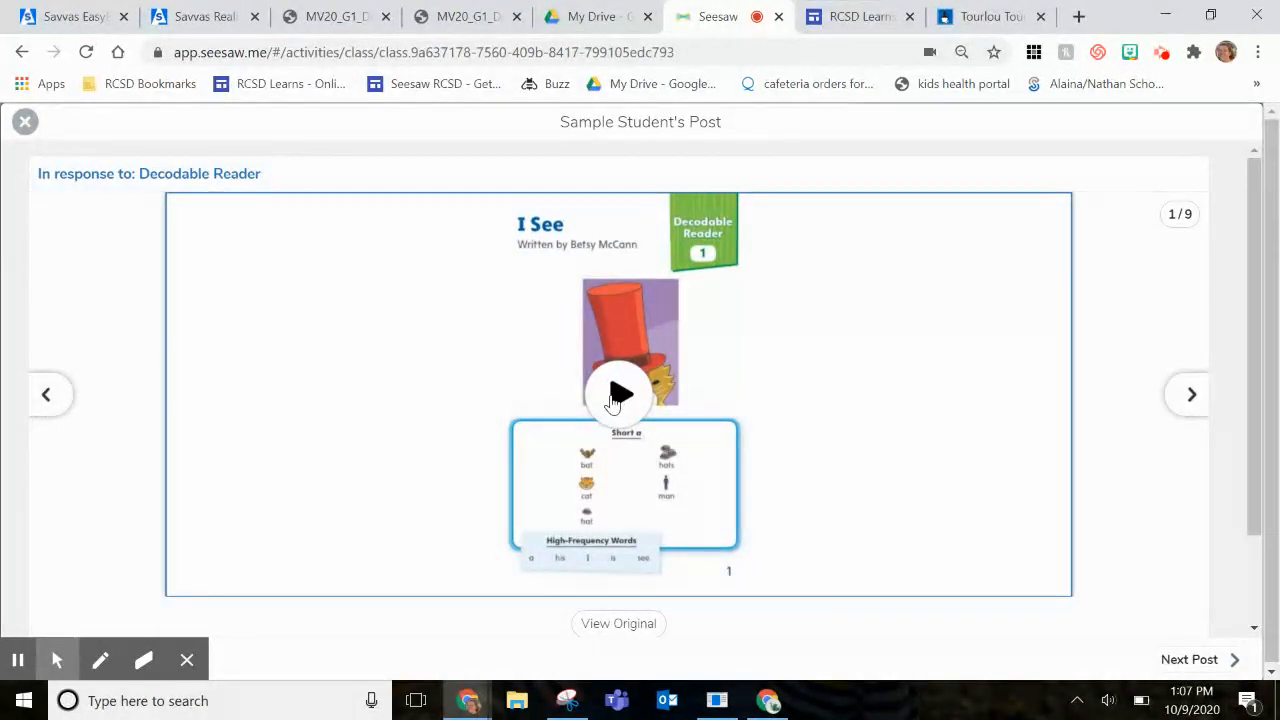
Page forward and back through Sample Student's response to examine the highlighted sentences, ending on the cover page with the recording
left_click(1189, 395)
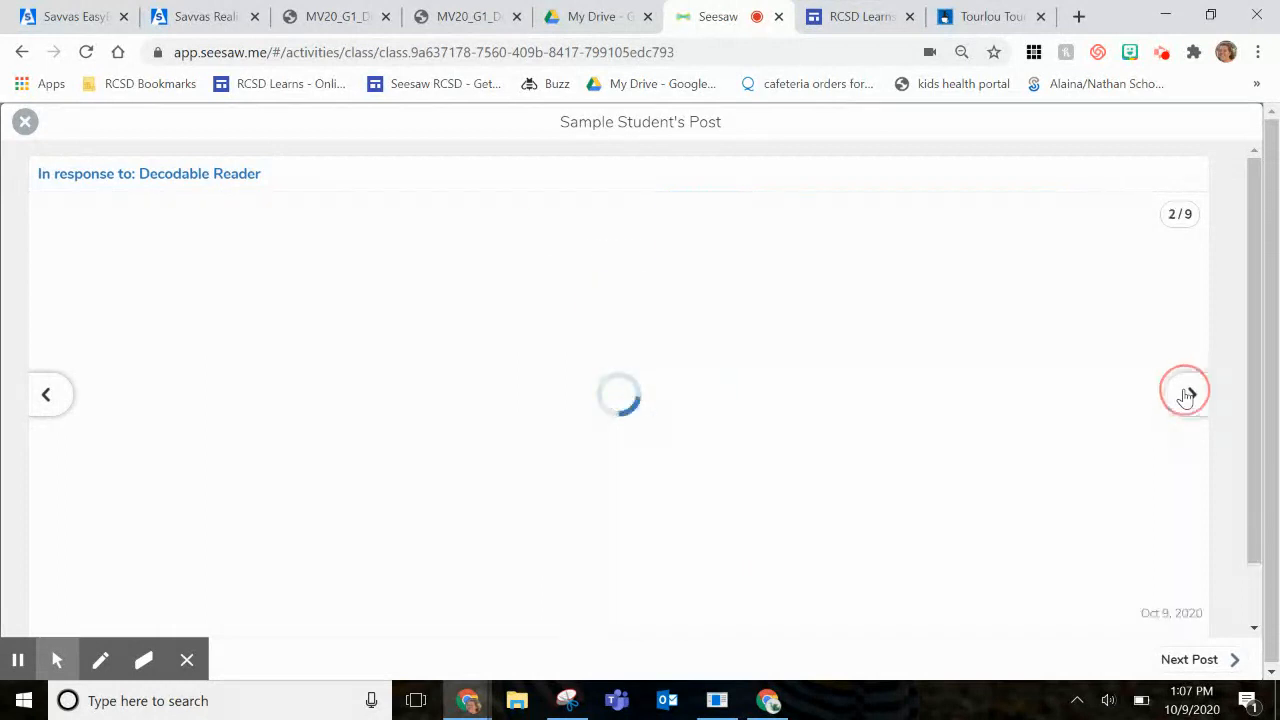
left_click(1189, 395)
left_click(1189, 395)
left_click(1187, 396)
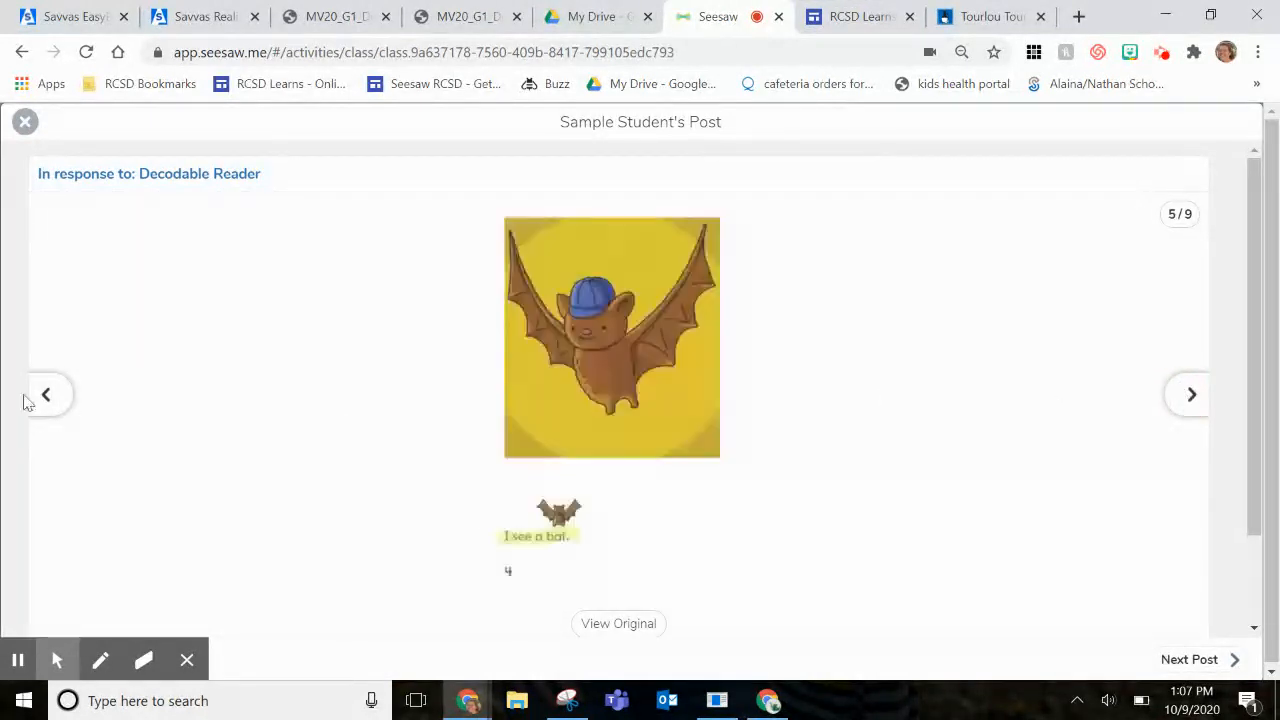
left_click(60, 400)
left_click(60, 400)
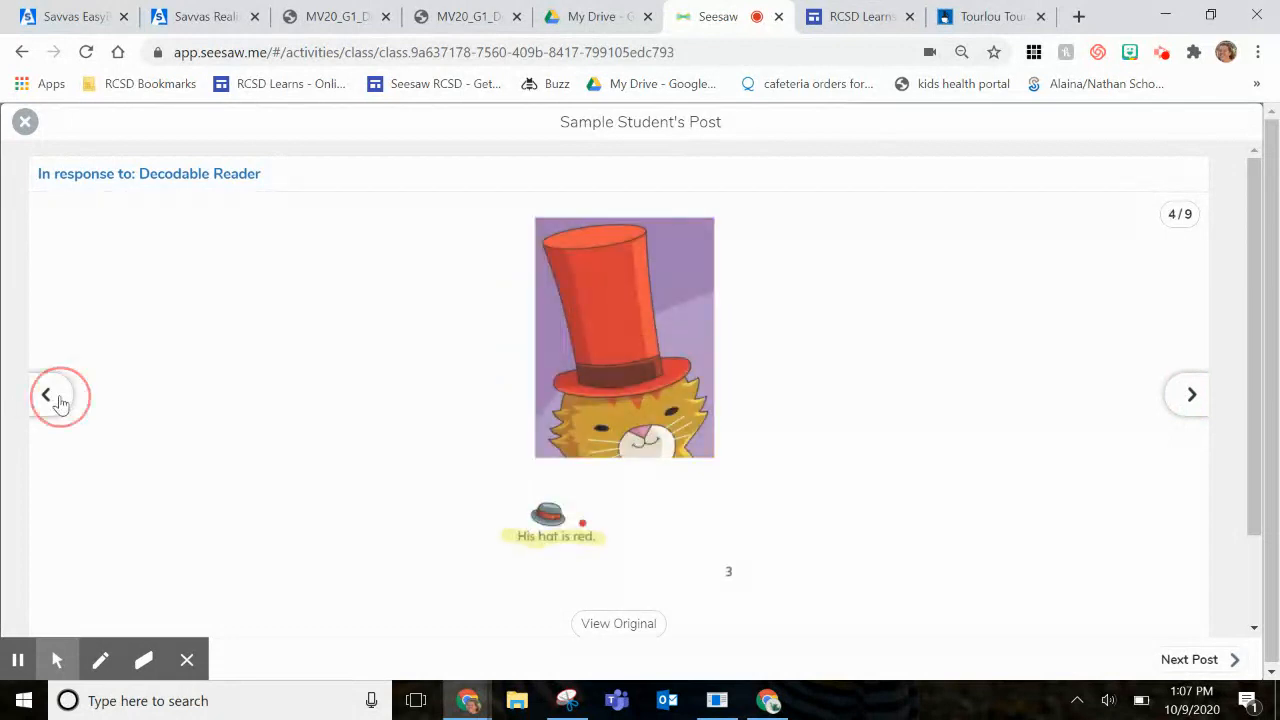
left_click(60, 400)
left_click(60, 400)
left_click(60, 400)
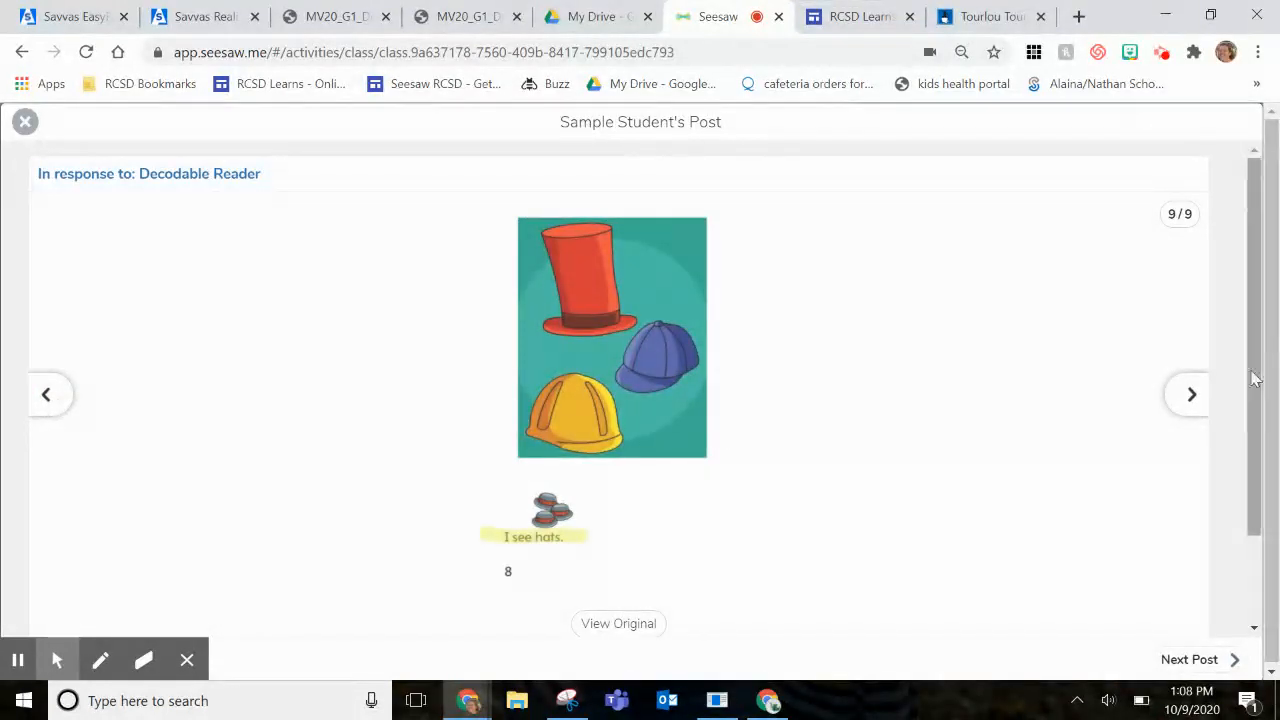
left_click(1190, 395)
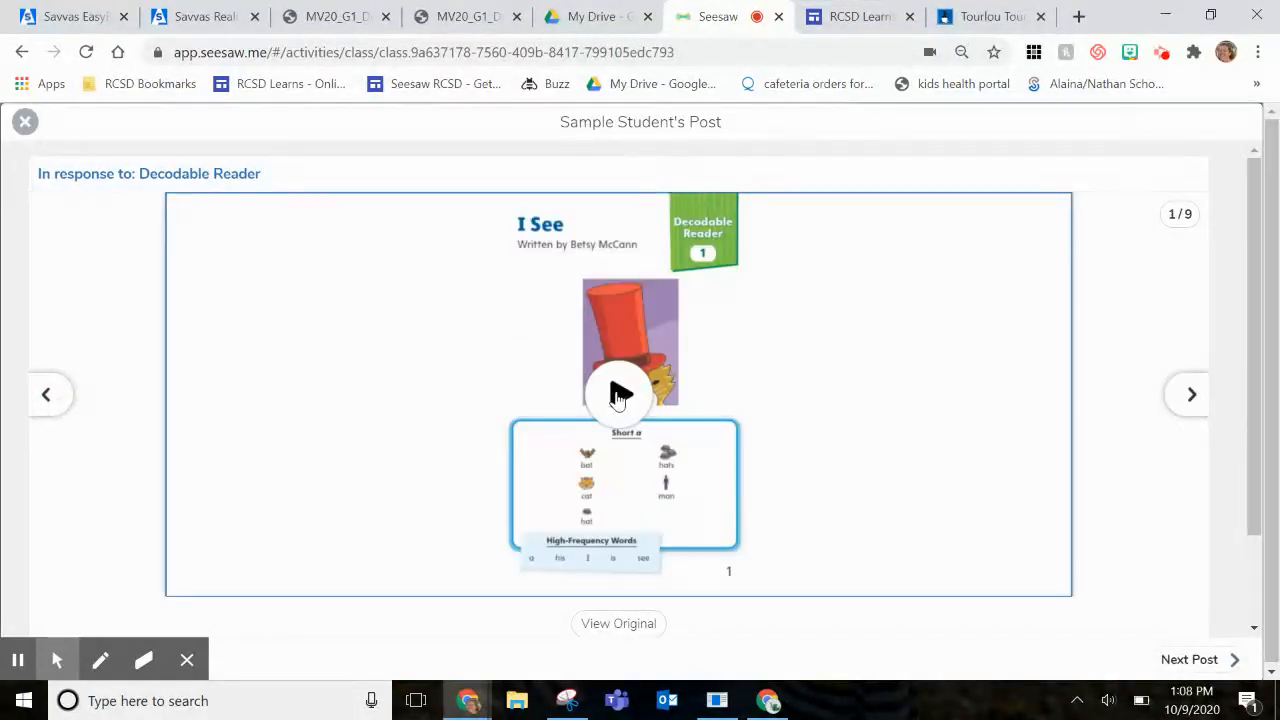
Add the comment "Good work!" to Sample Student's recorded response and like the post
scroll(765, 528, "down", 2)
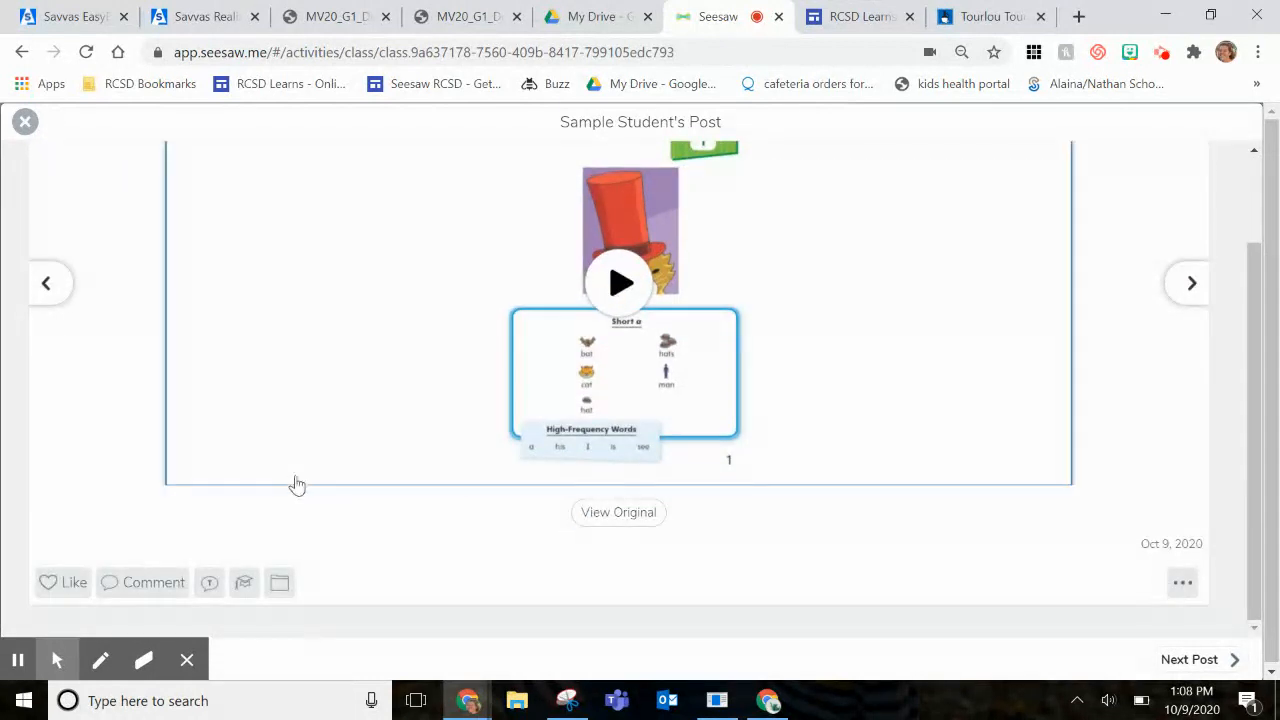
left_click(143, 585)
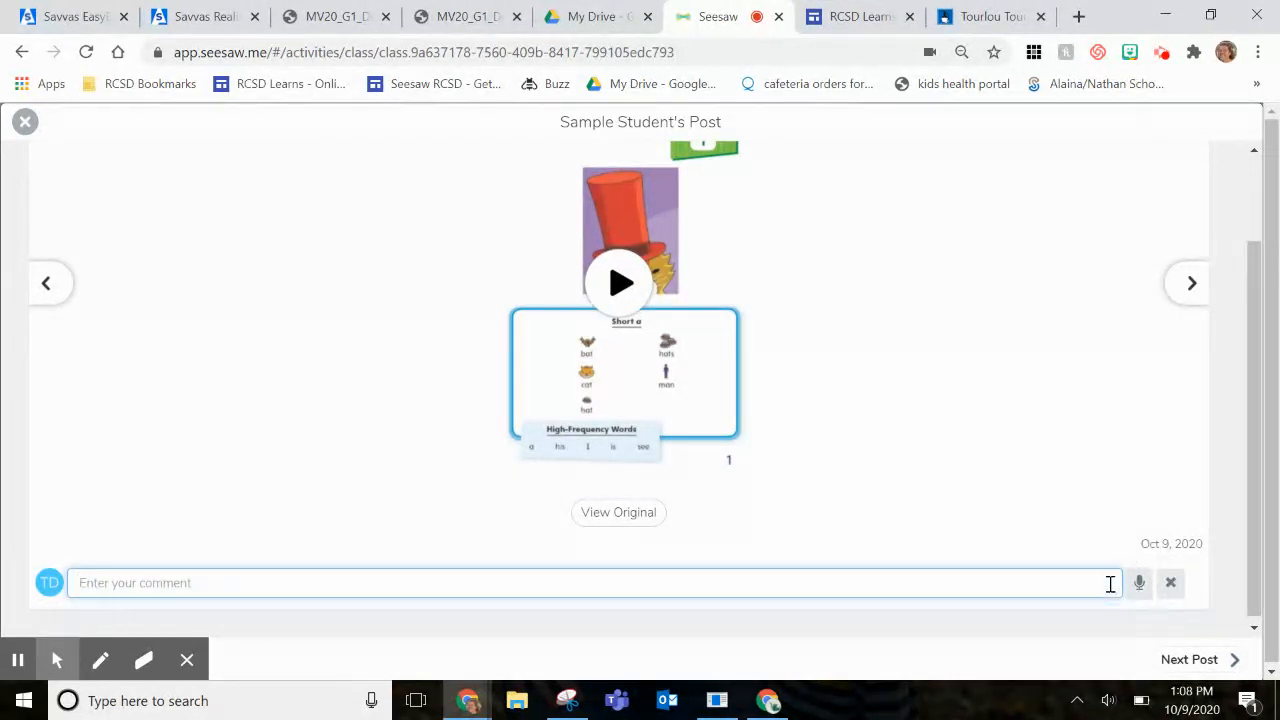
left_click(969, 581)
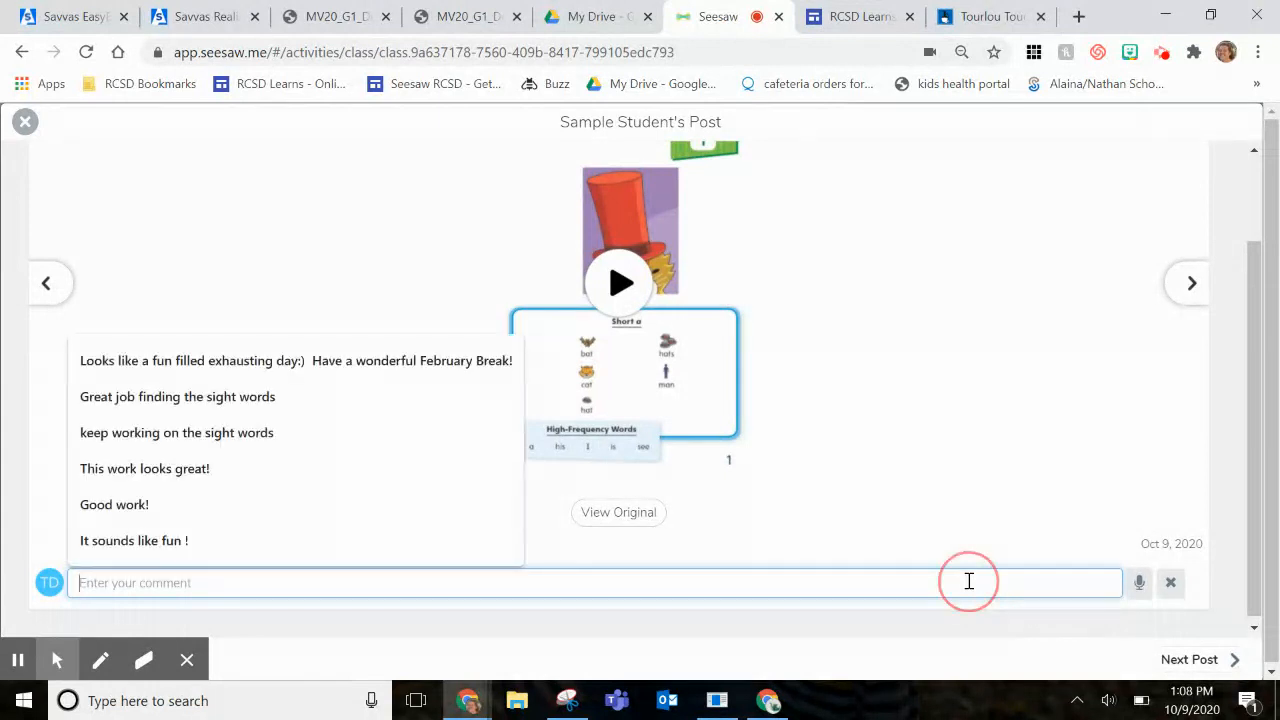
left_click(243, 505)
left_click(1145, 590)
left_click(48, 607)
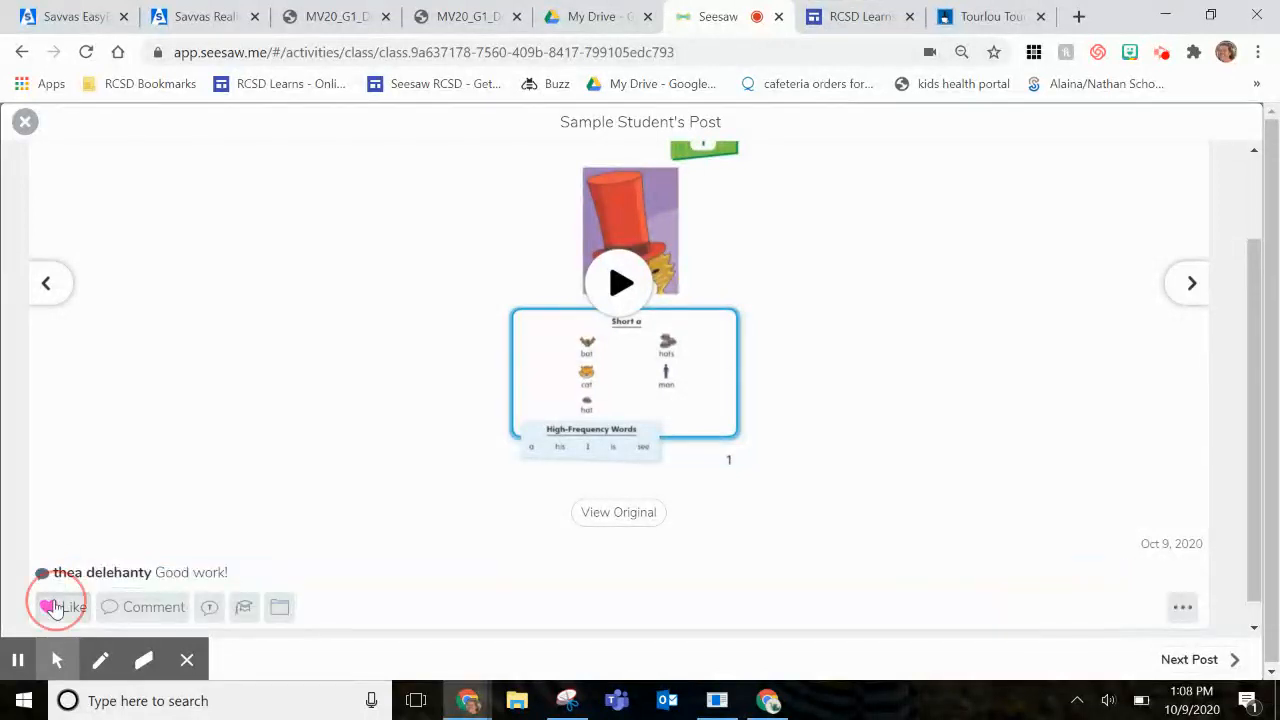
scroll(708, 582, "down", 1)
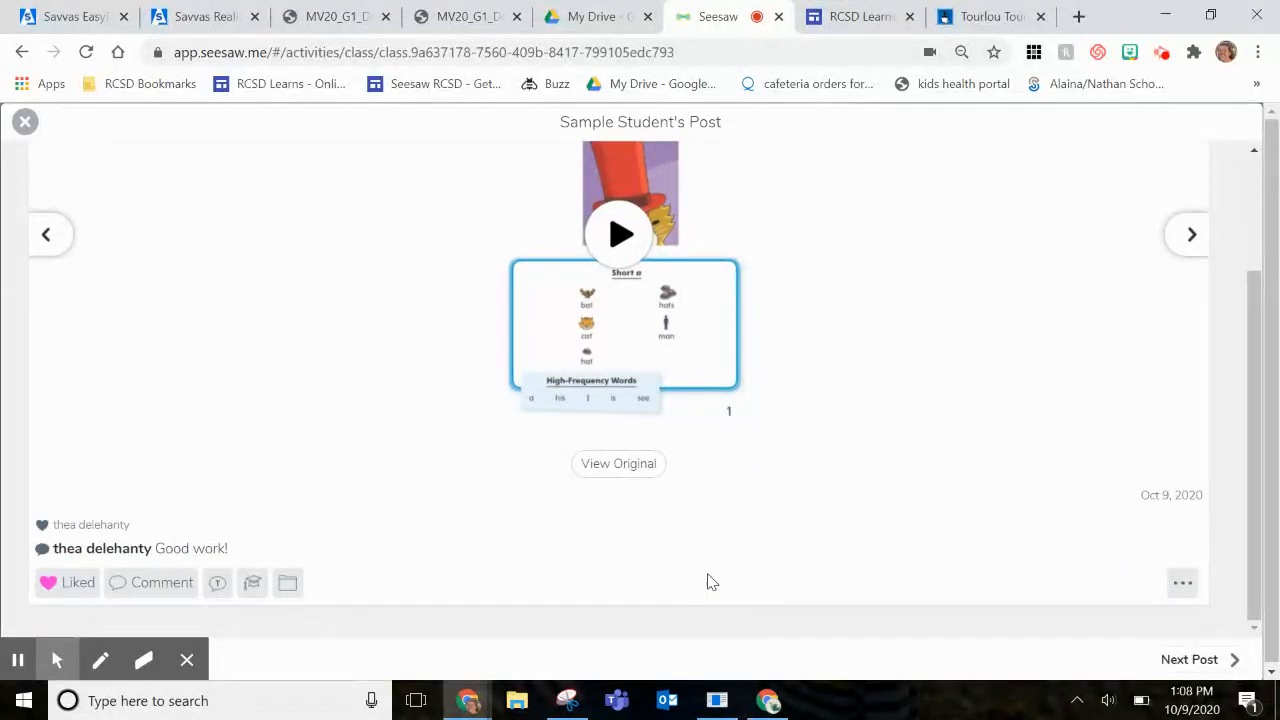
Look through the next two Sample Student posts and return to the class's activities list
left_click(1224, 666)
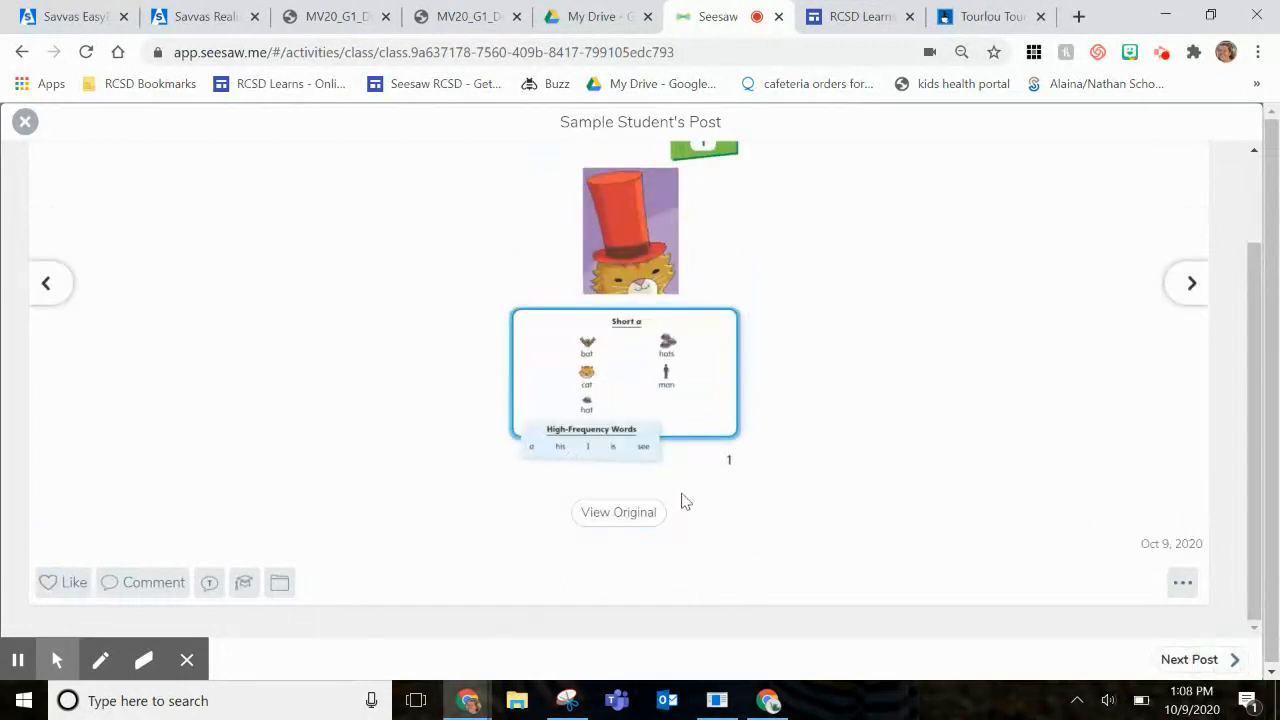
left_click(1180, 670)
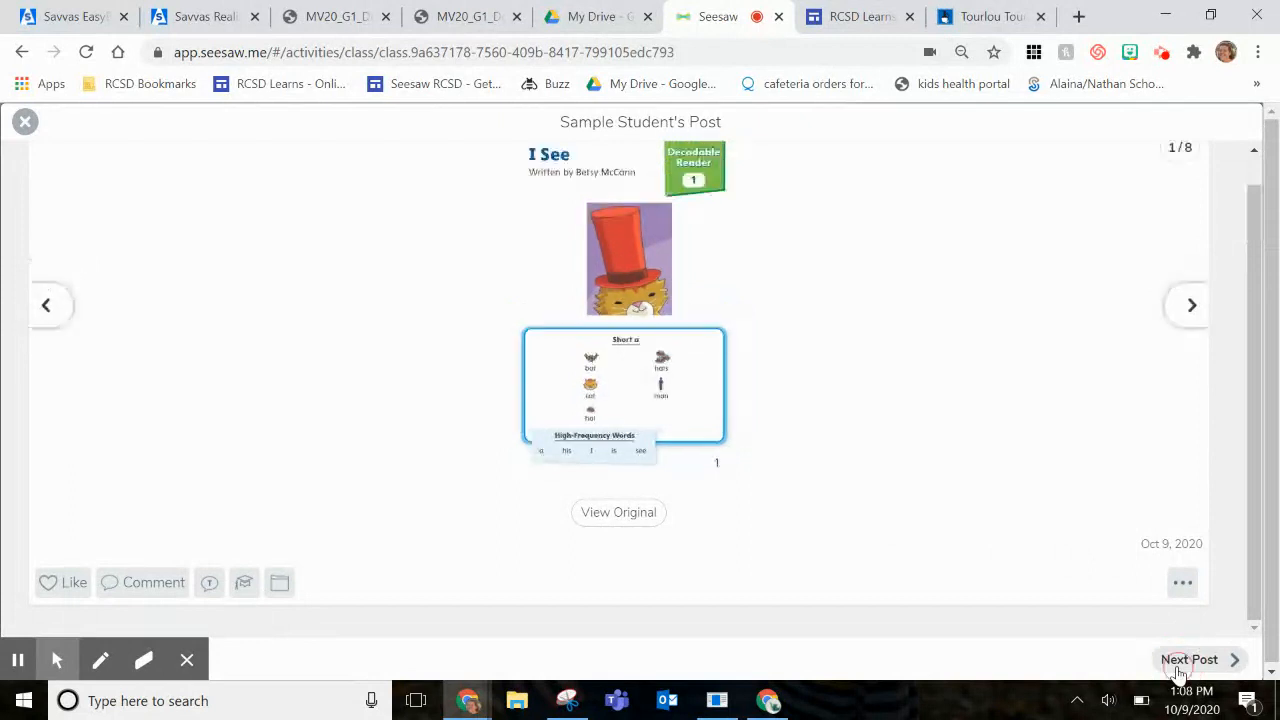
scroll(588, 412, "up", 3)
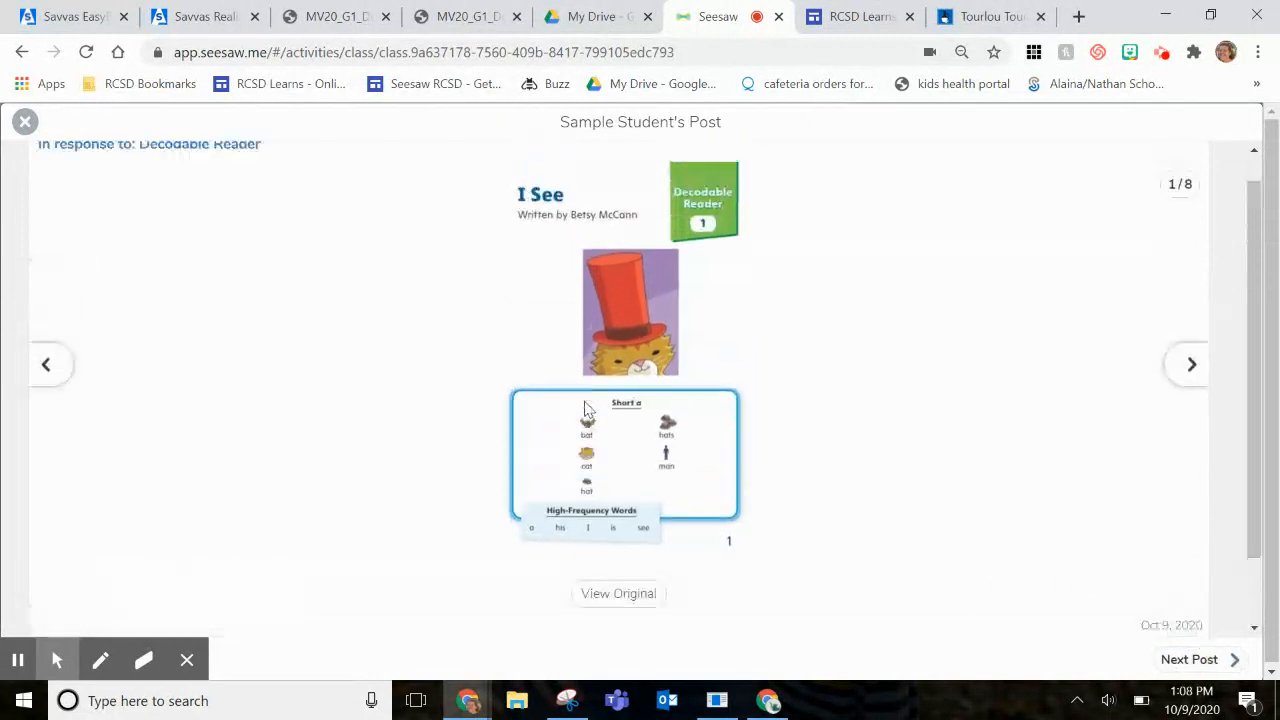
left_click(25, 121)
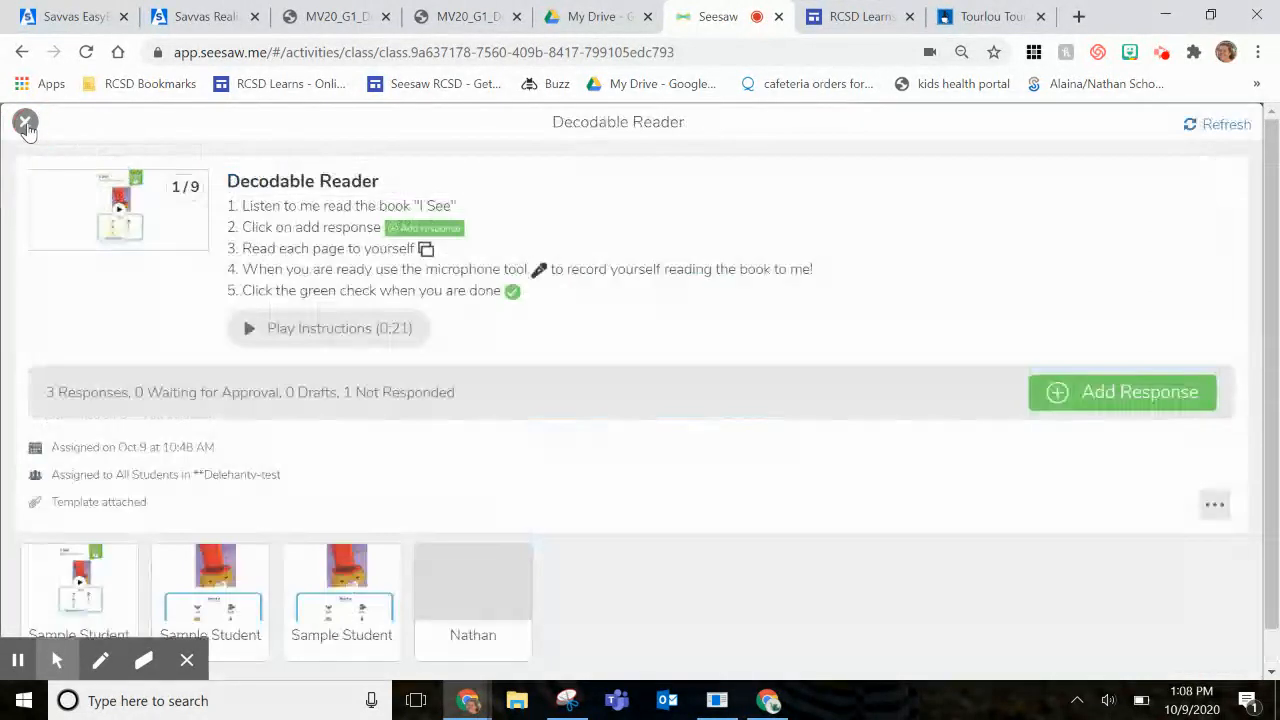
left_click(25, 122)
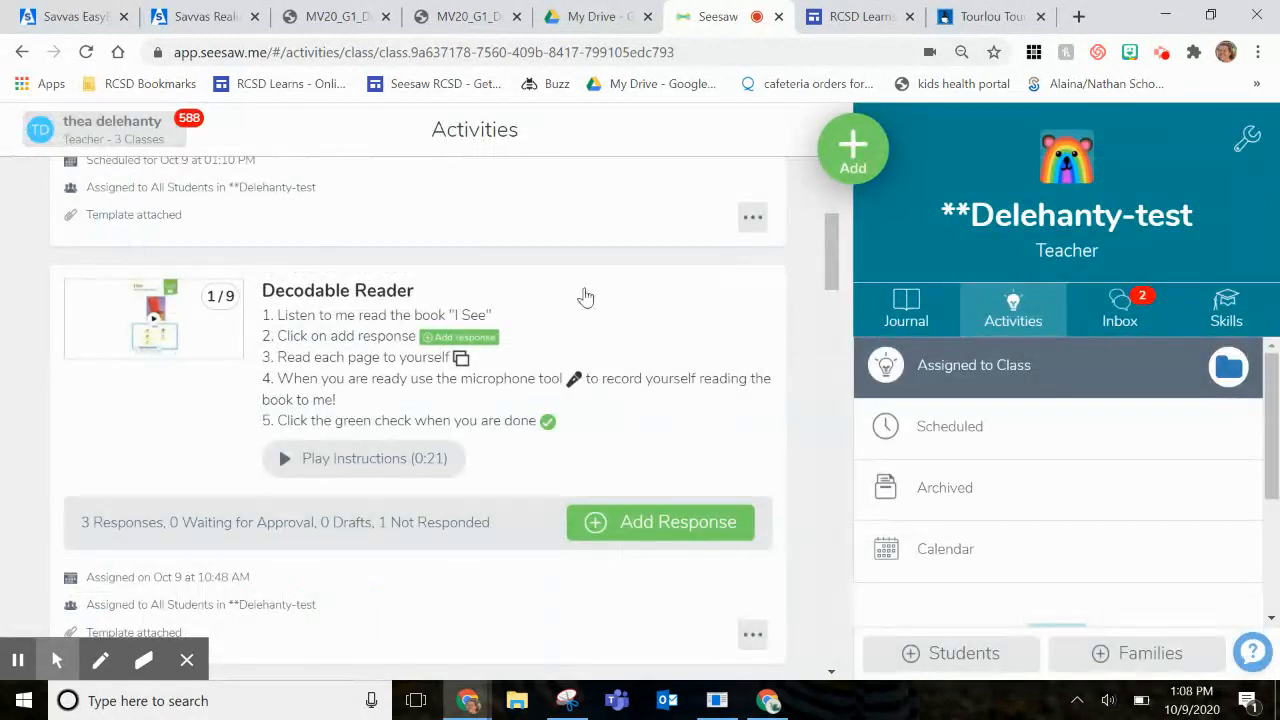